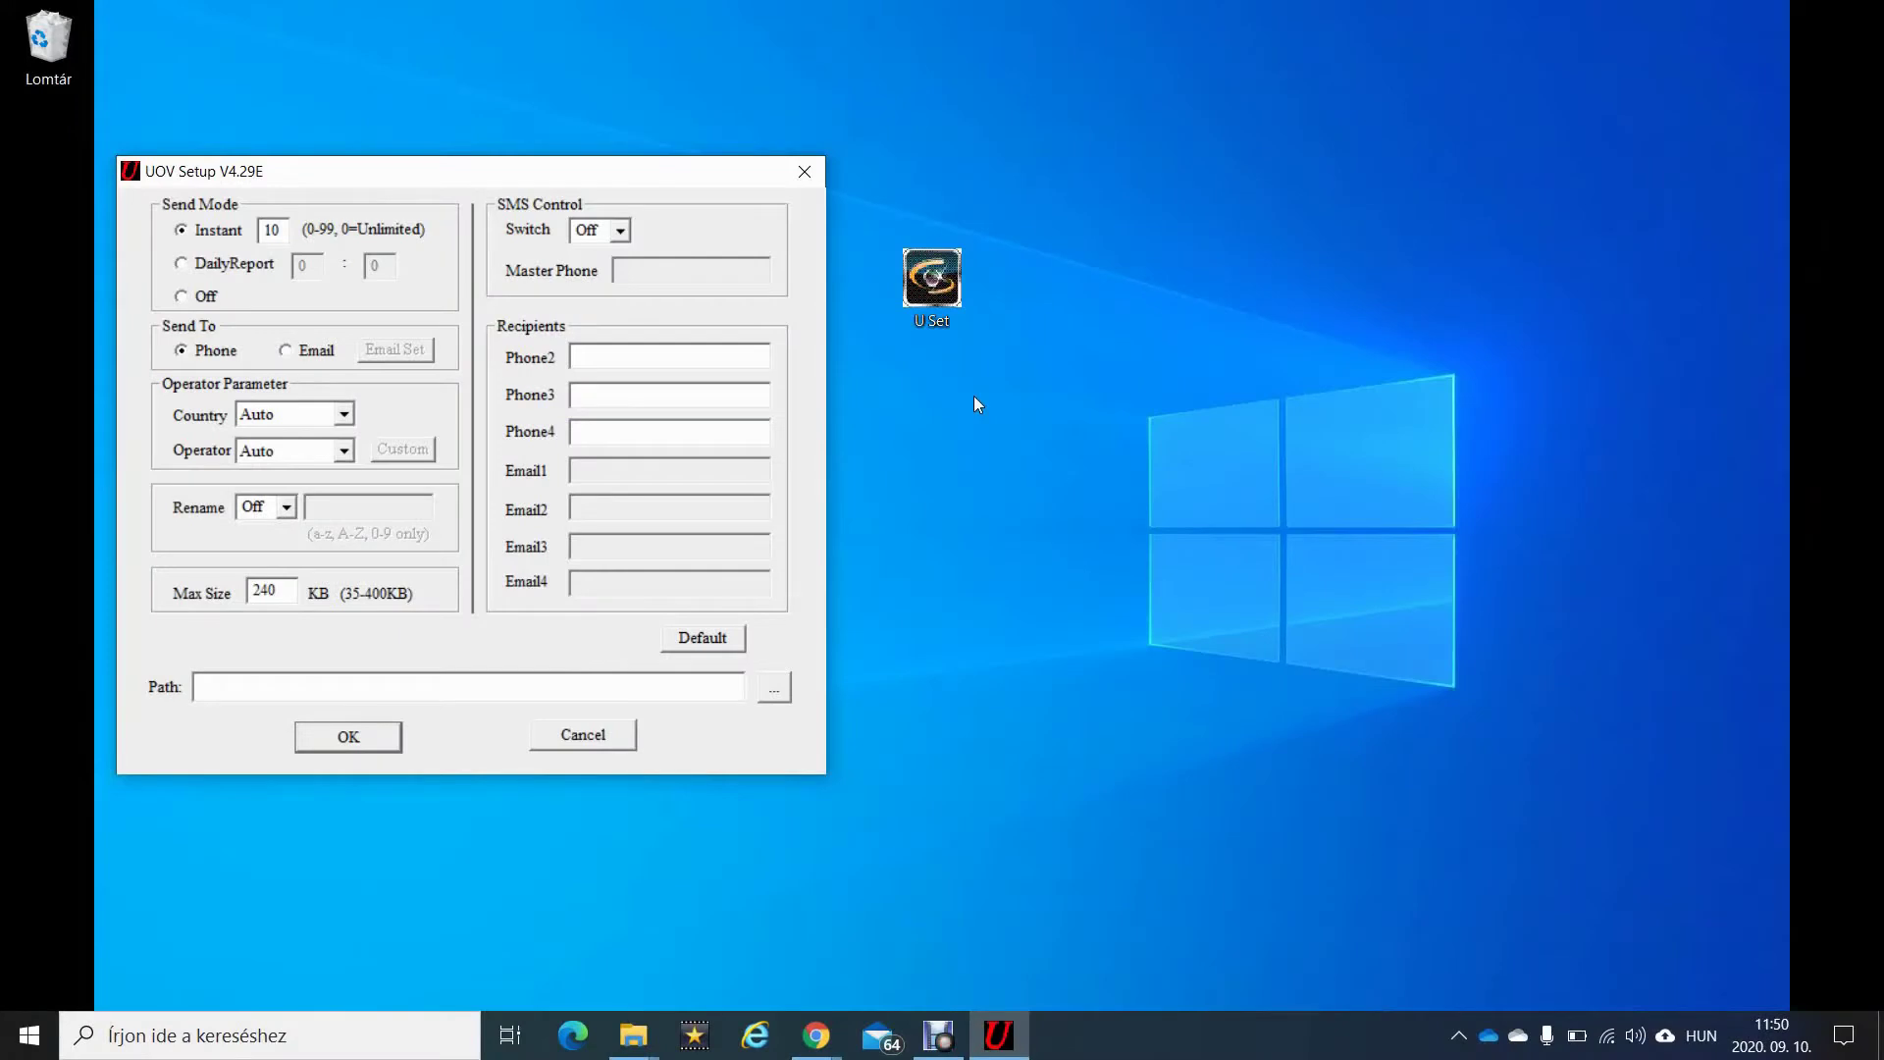
Step: Move the UOV Setup V4.29E window higher up toward the upper left of the desktop
left_click_drag(548, 177, 567, 111)
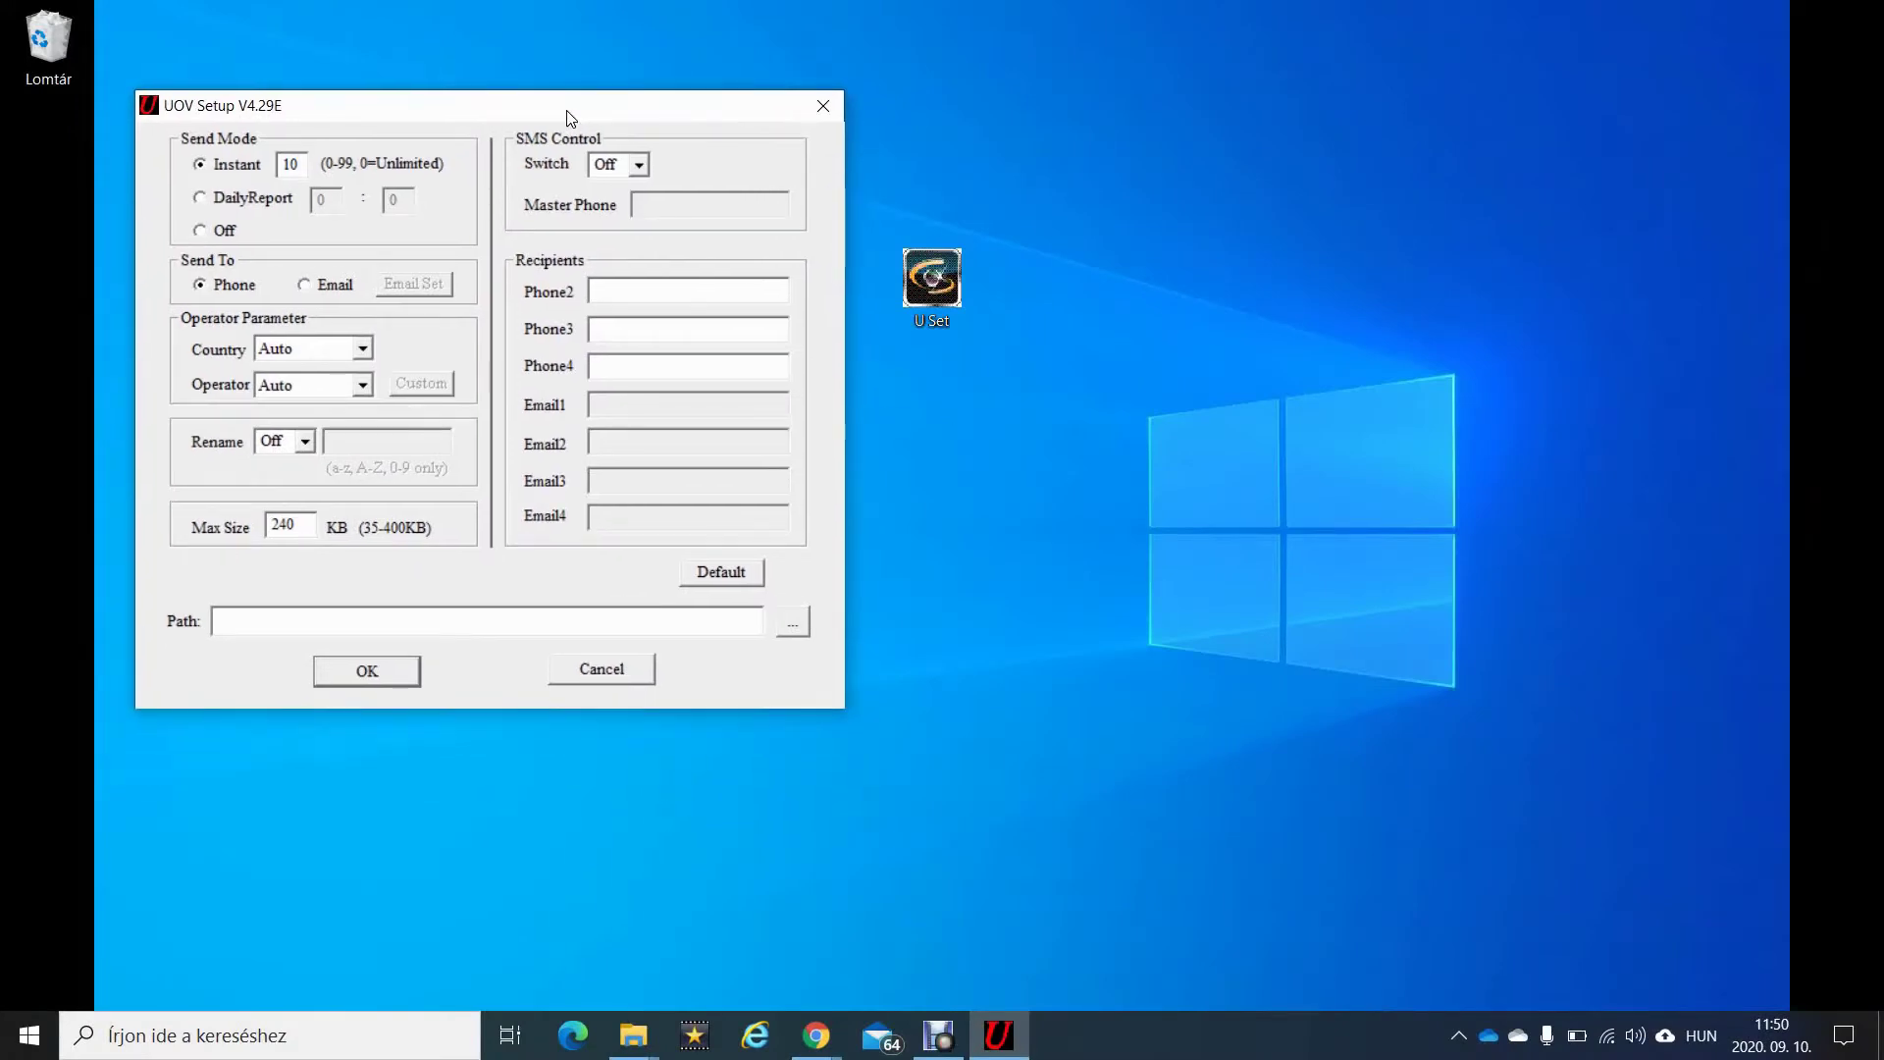
Step: Launch U Set and select Europe as the area
double_click(928, 293)
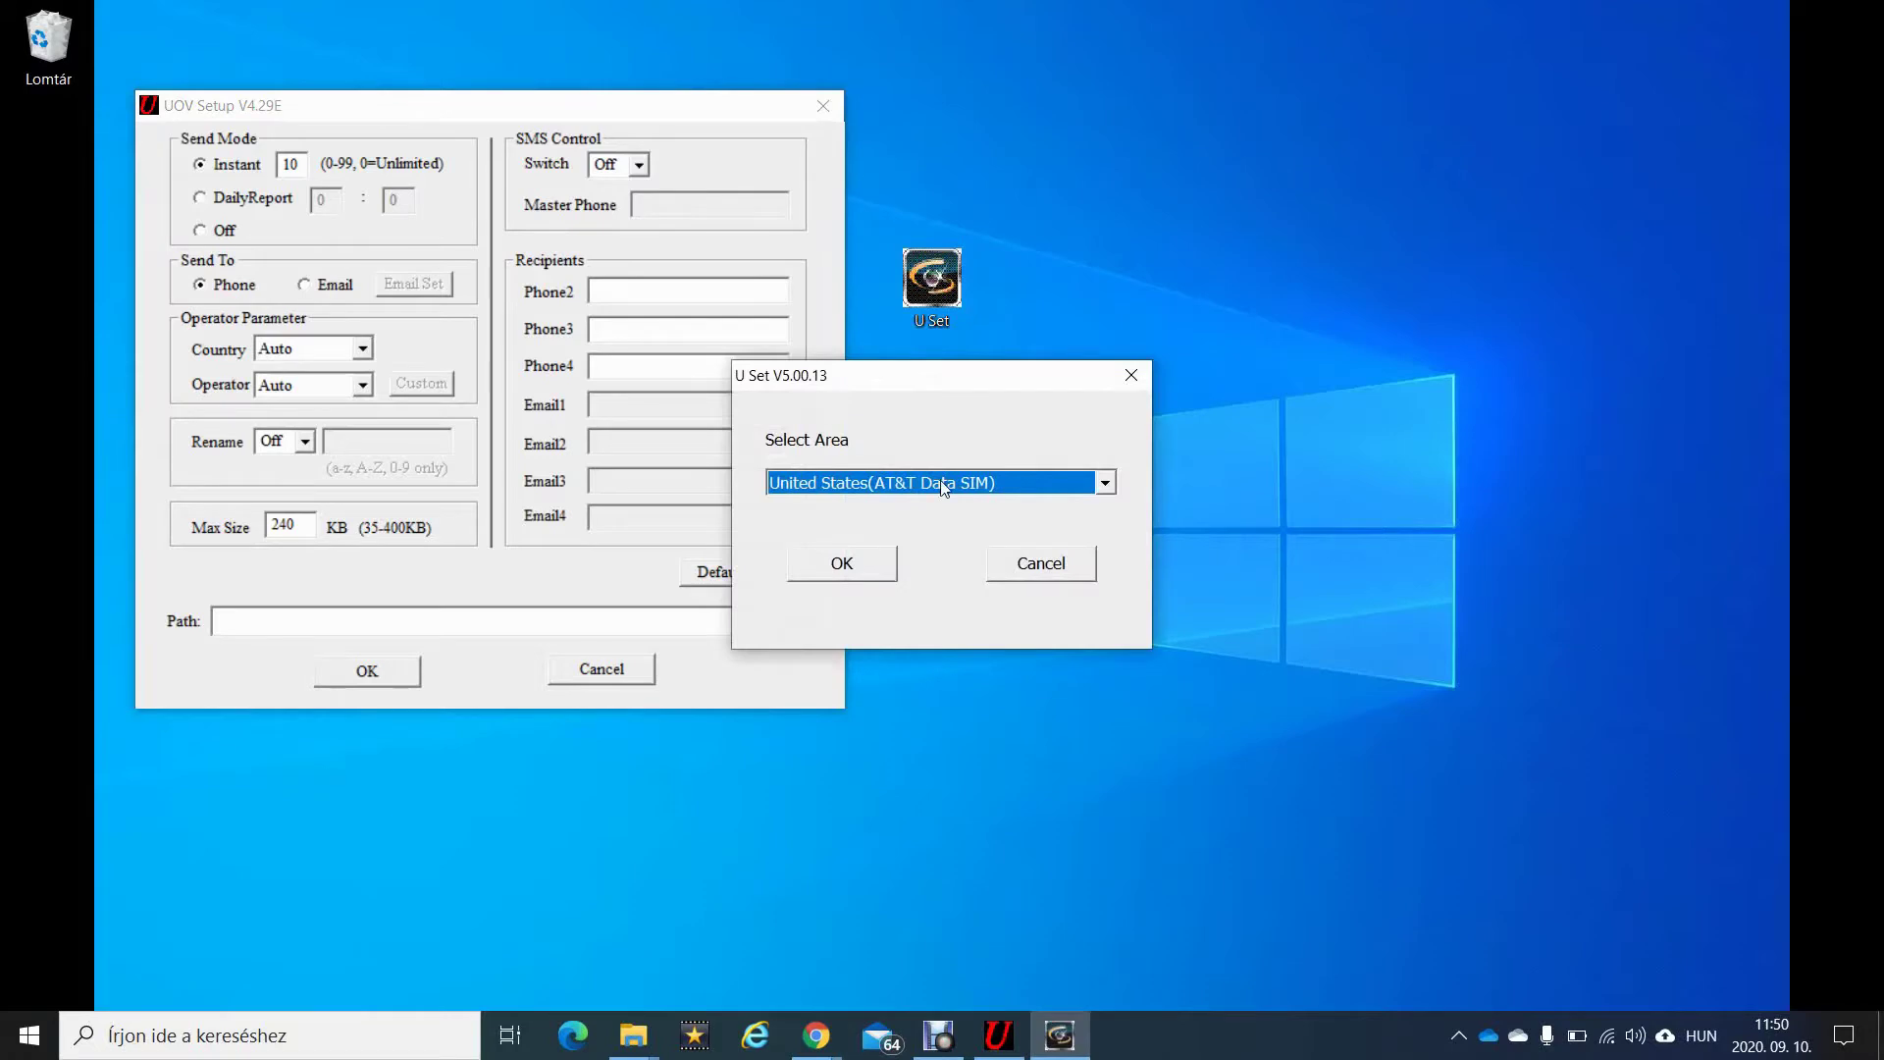
left_click(943, 491)
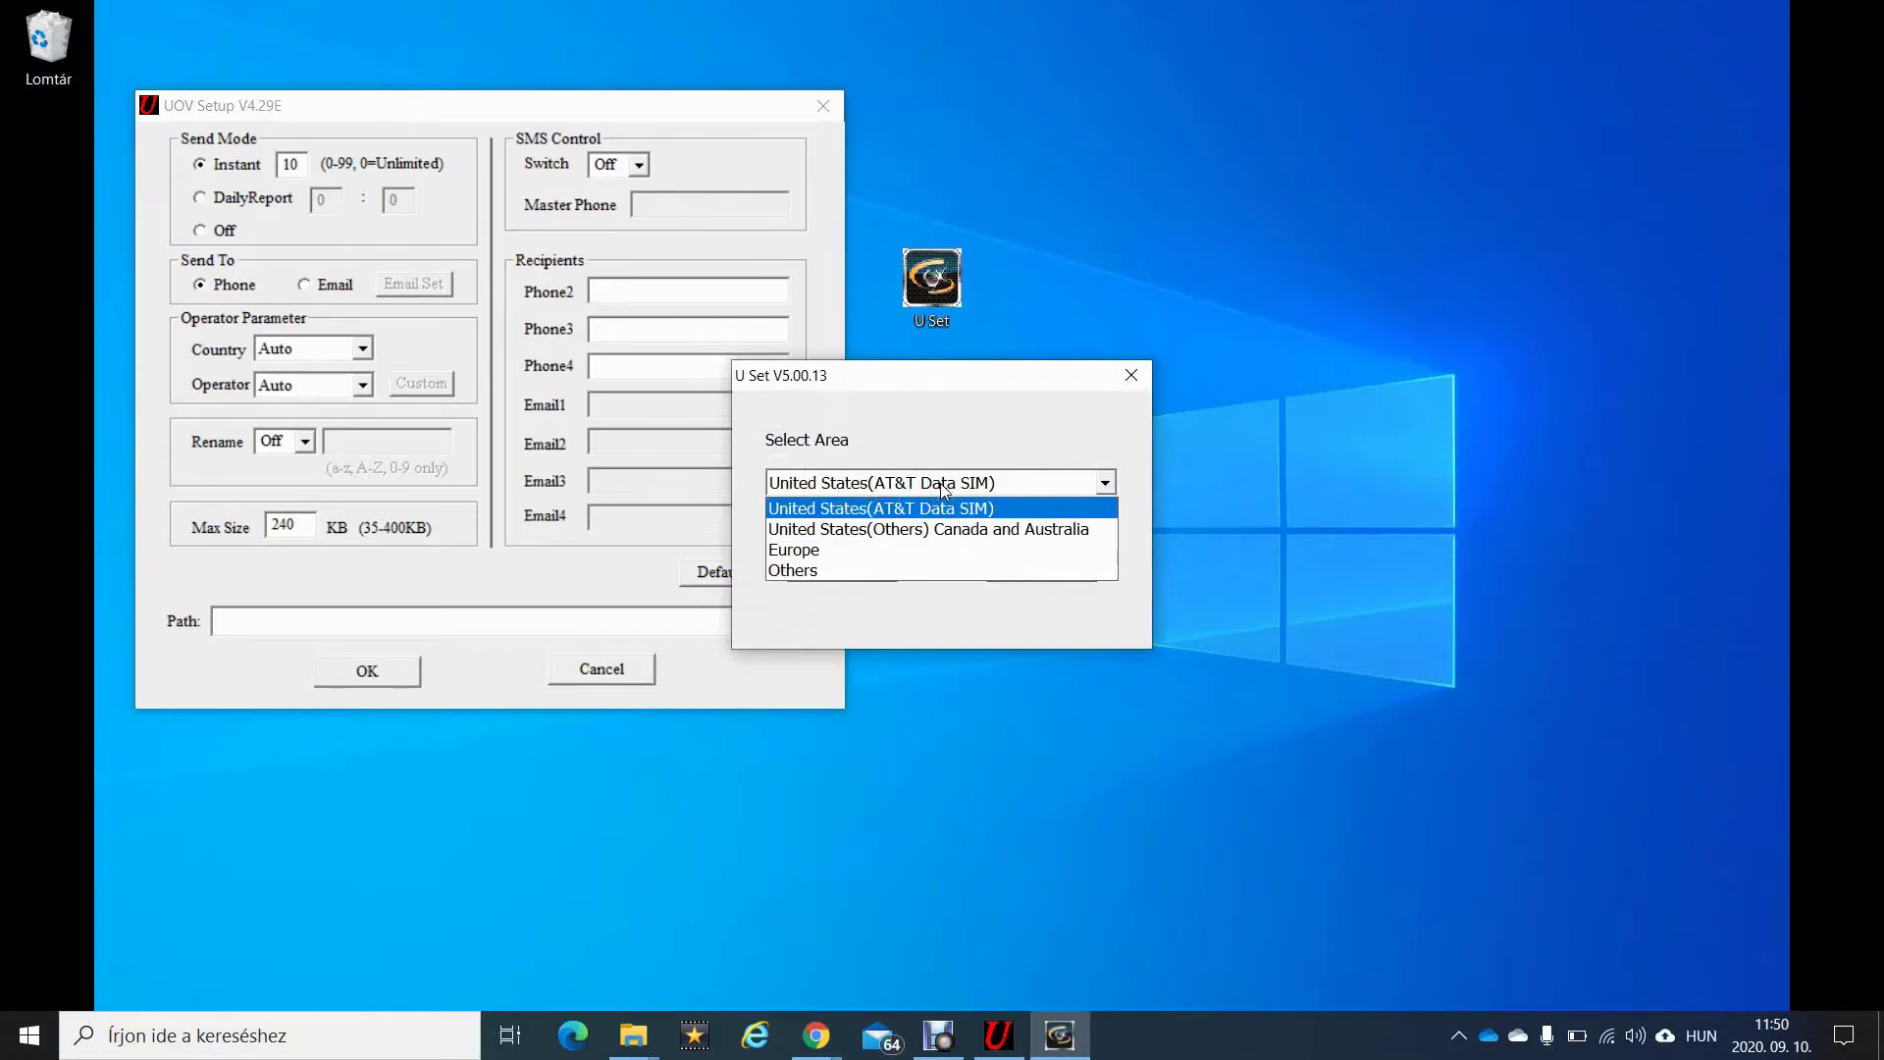
left_click(922, 549)
left_click(845, 573)
Step: Arrange the U Set window beside UOV Setup and nudge UOV Setup slightly up
left_click_drag(991, 191, 1264, 149)
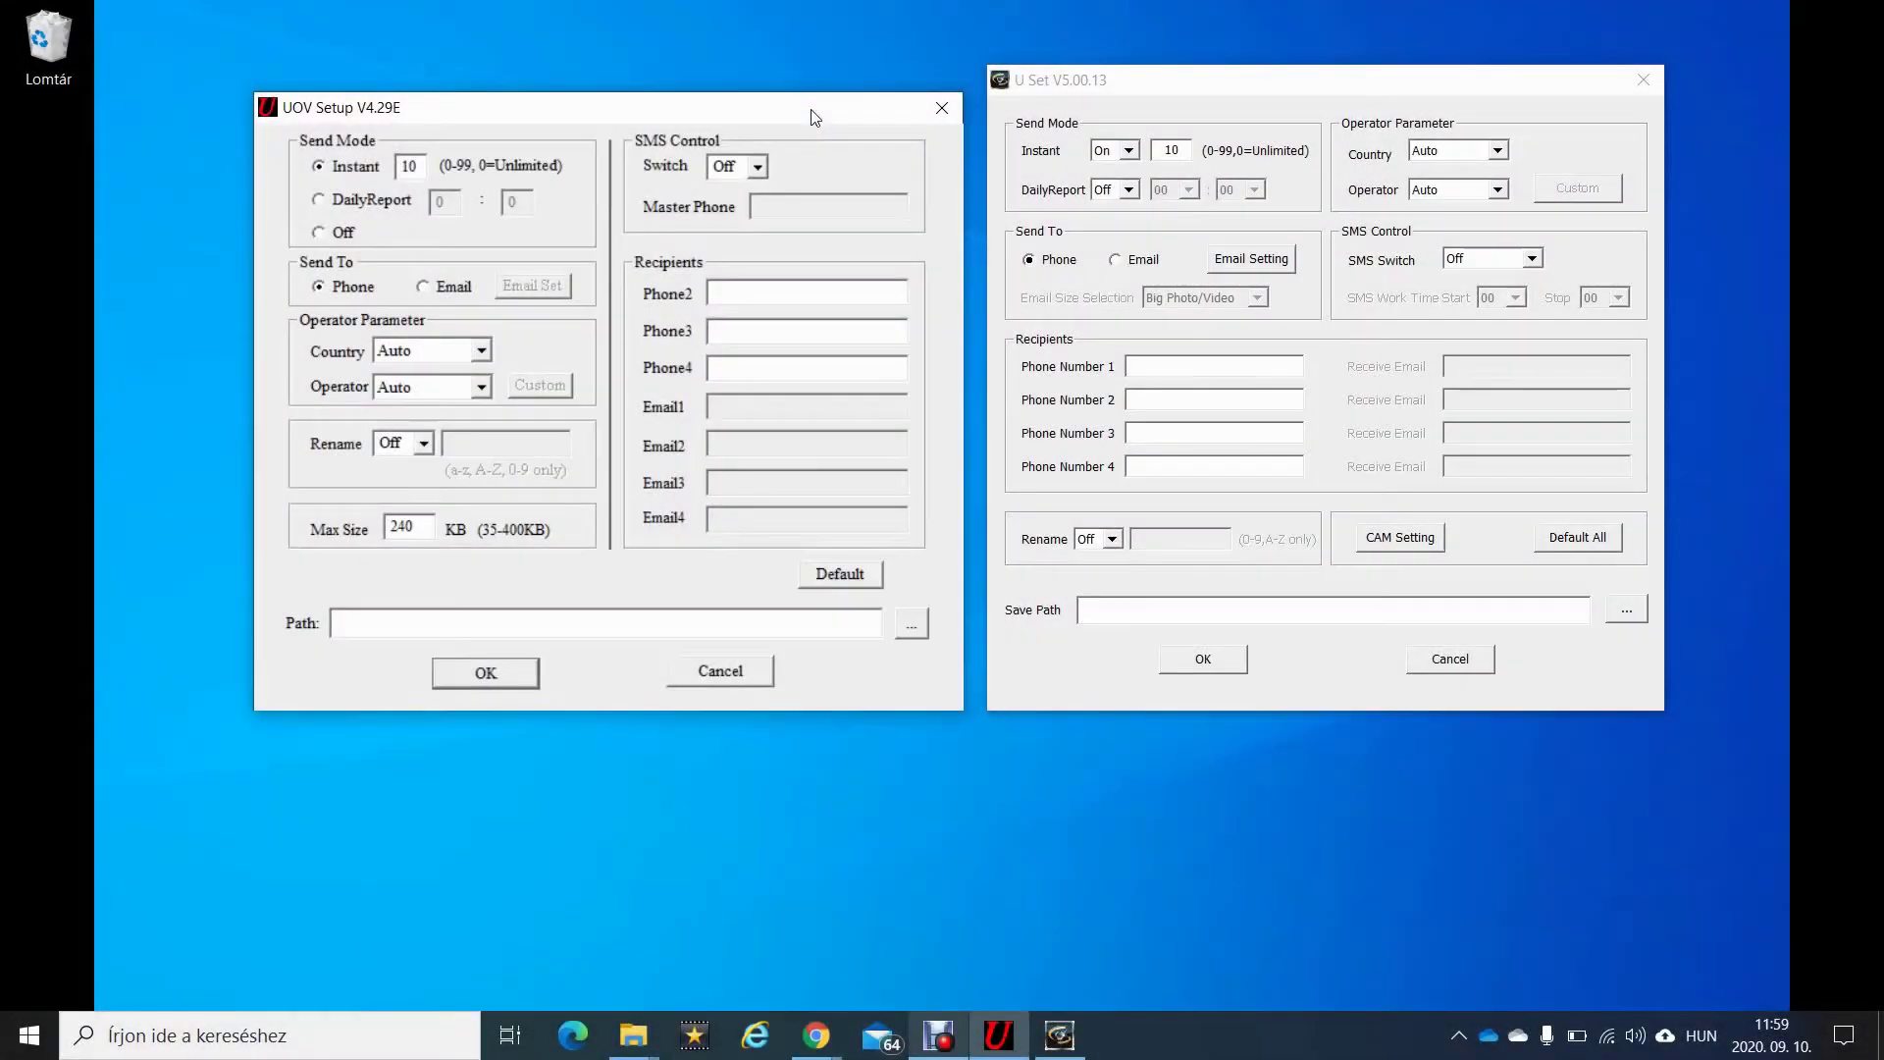
left_click_drag(1135, 80, 1135, 103)
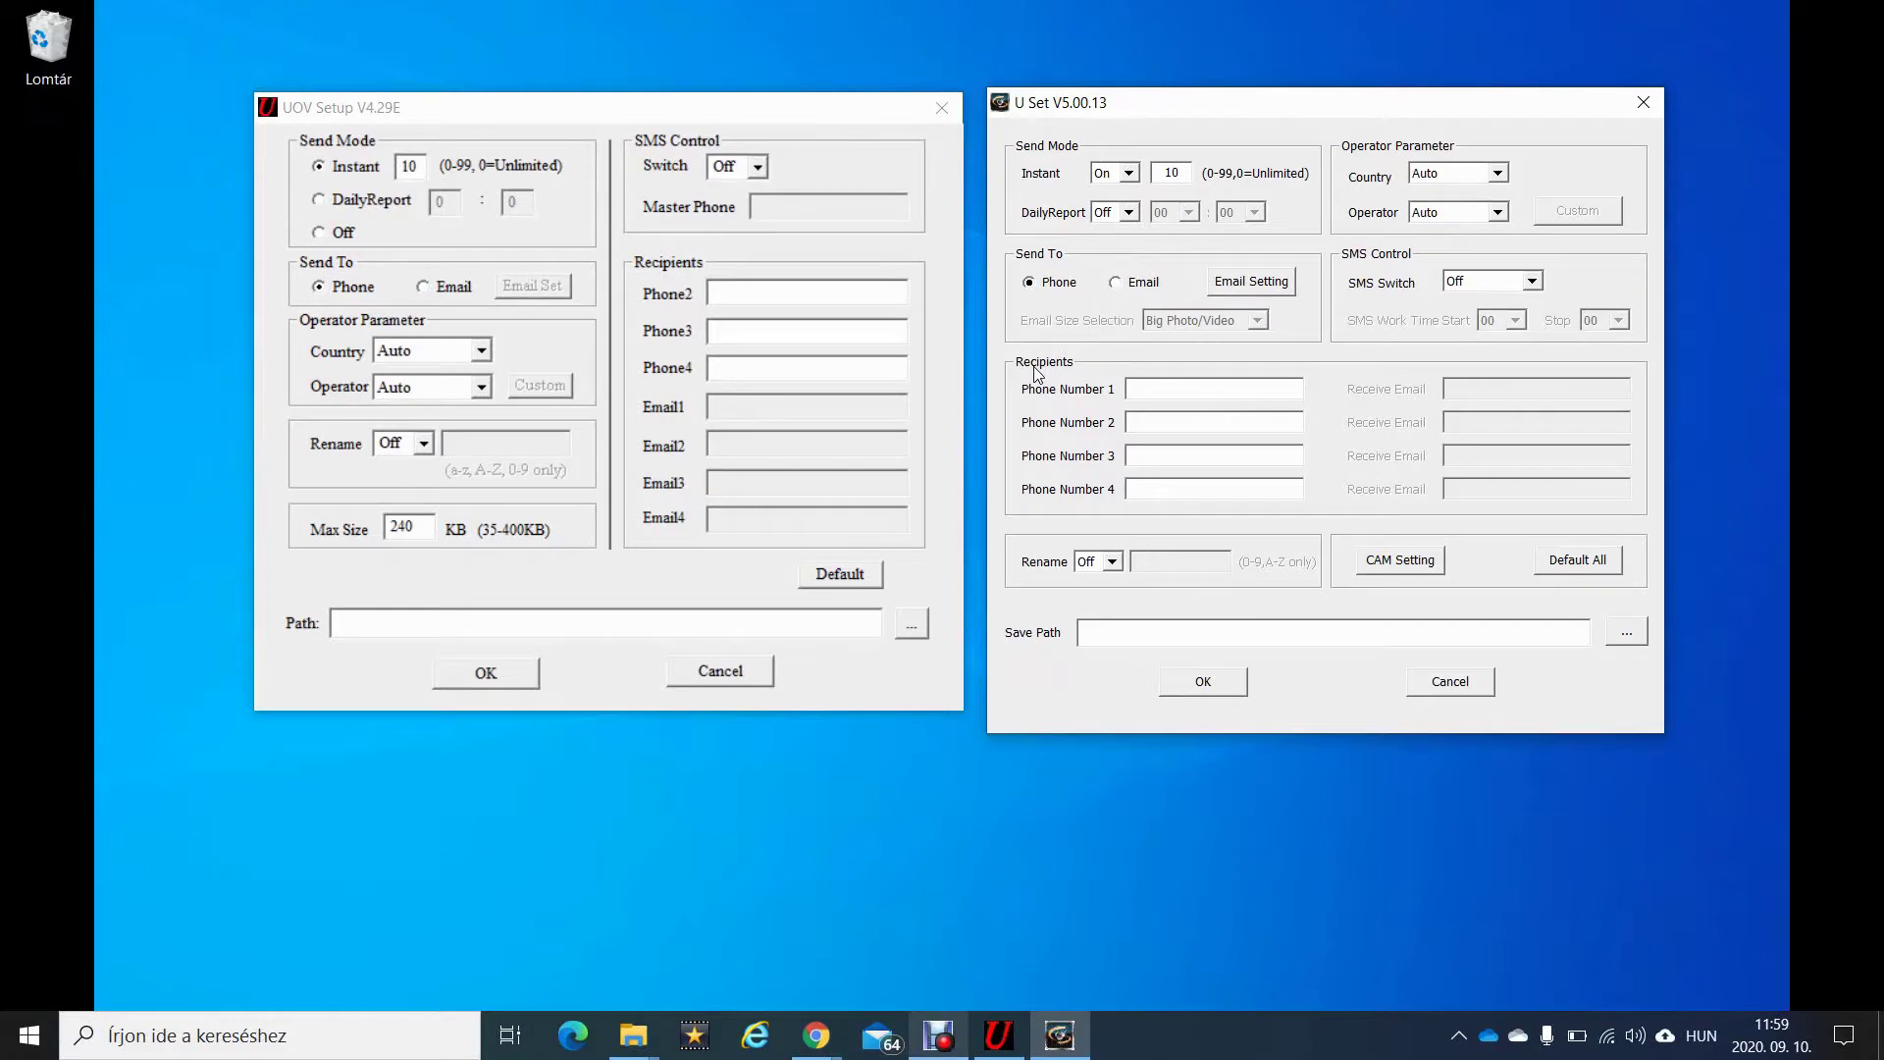
mouse_move(1261, 108)
left_mouse_down()
mouse_move(1262, 137)
mouse_move(1262, 104)
left_mouse_up()
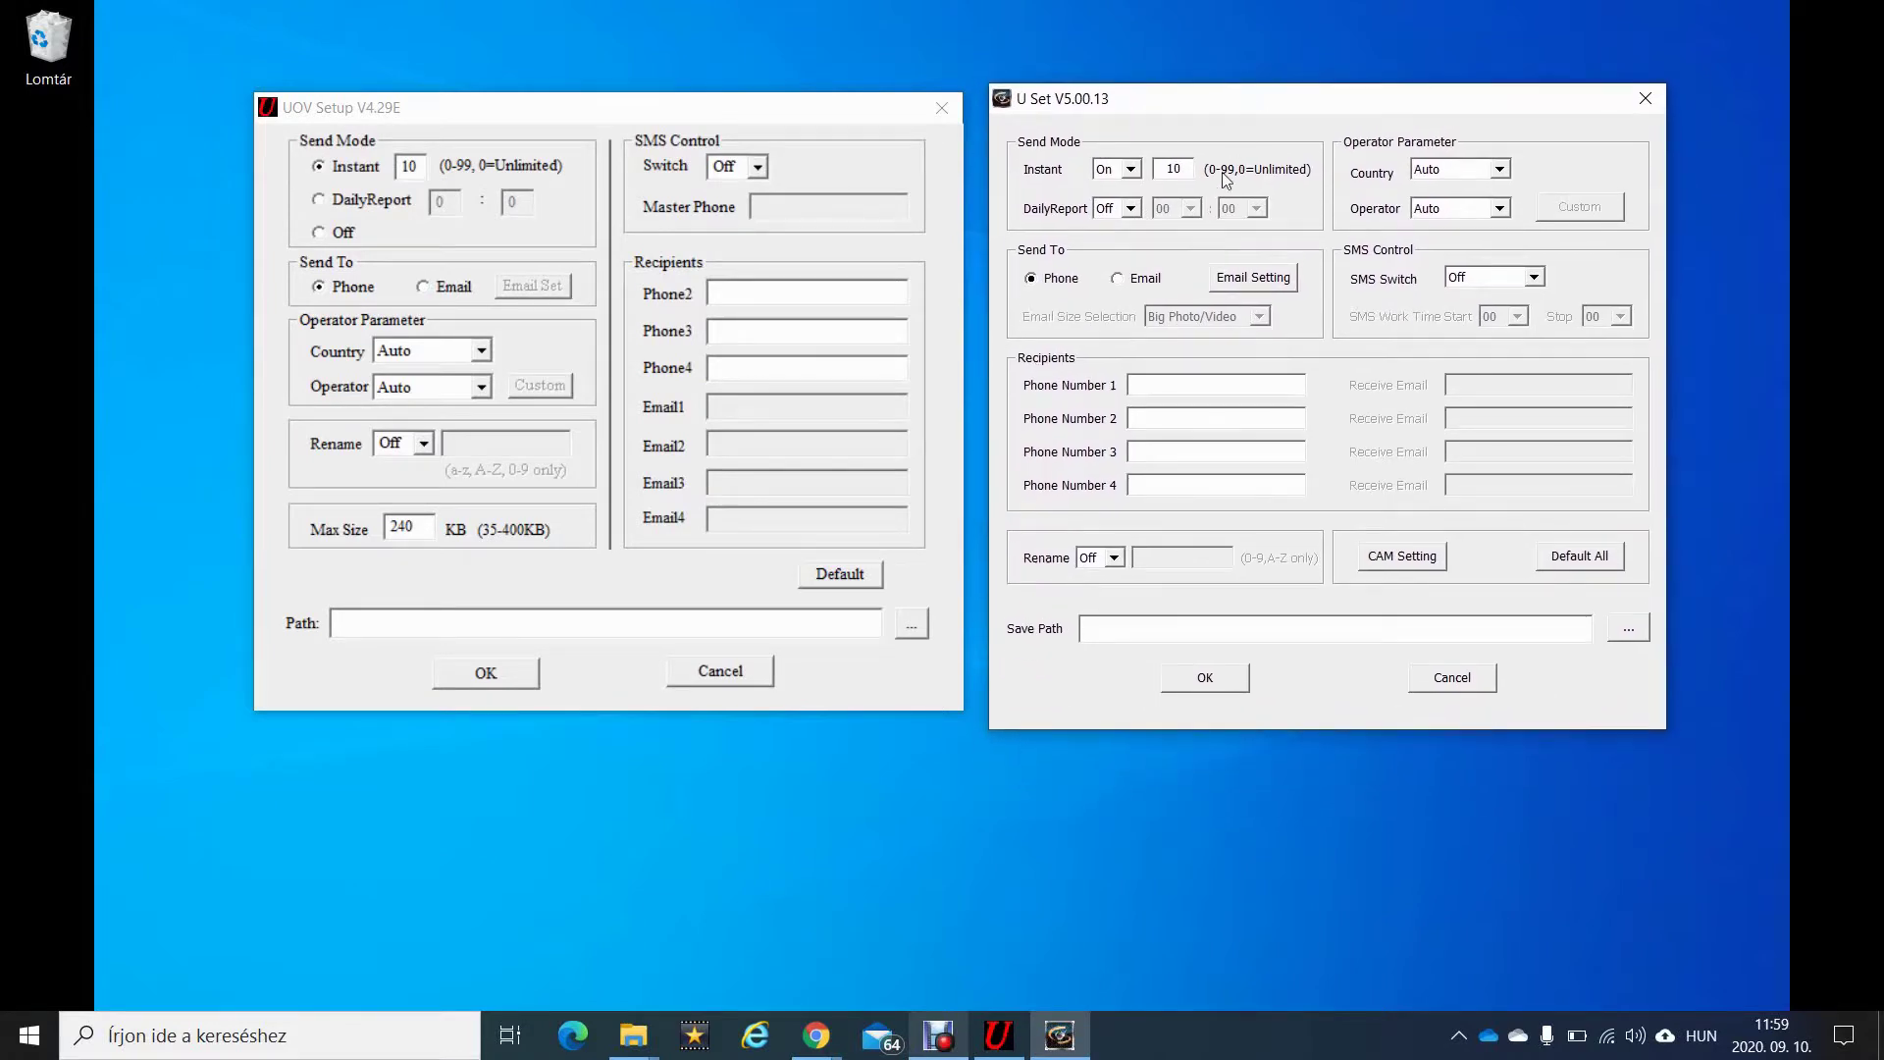
left_click(832, 119)
mouse_move(832, 119)
left_mouse_down()
mouse_move(804, 110)
mouse_move(833, 102)
left_mouse_up()
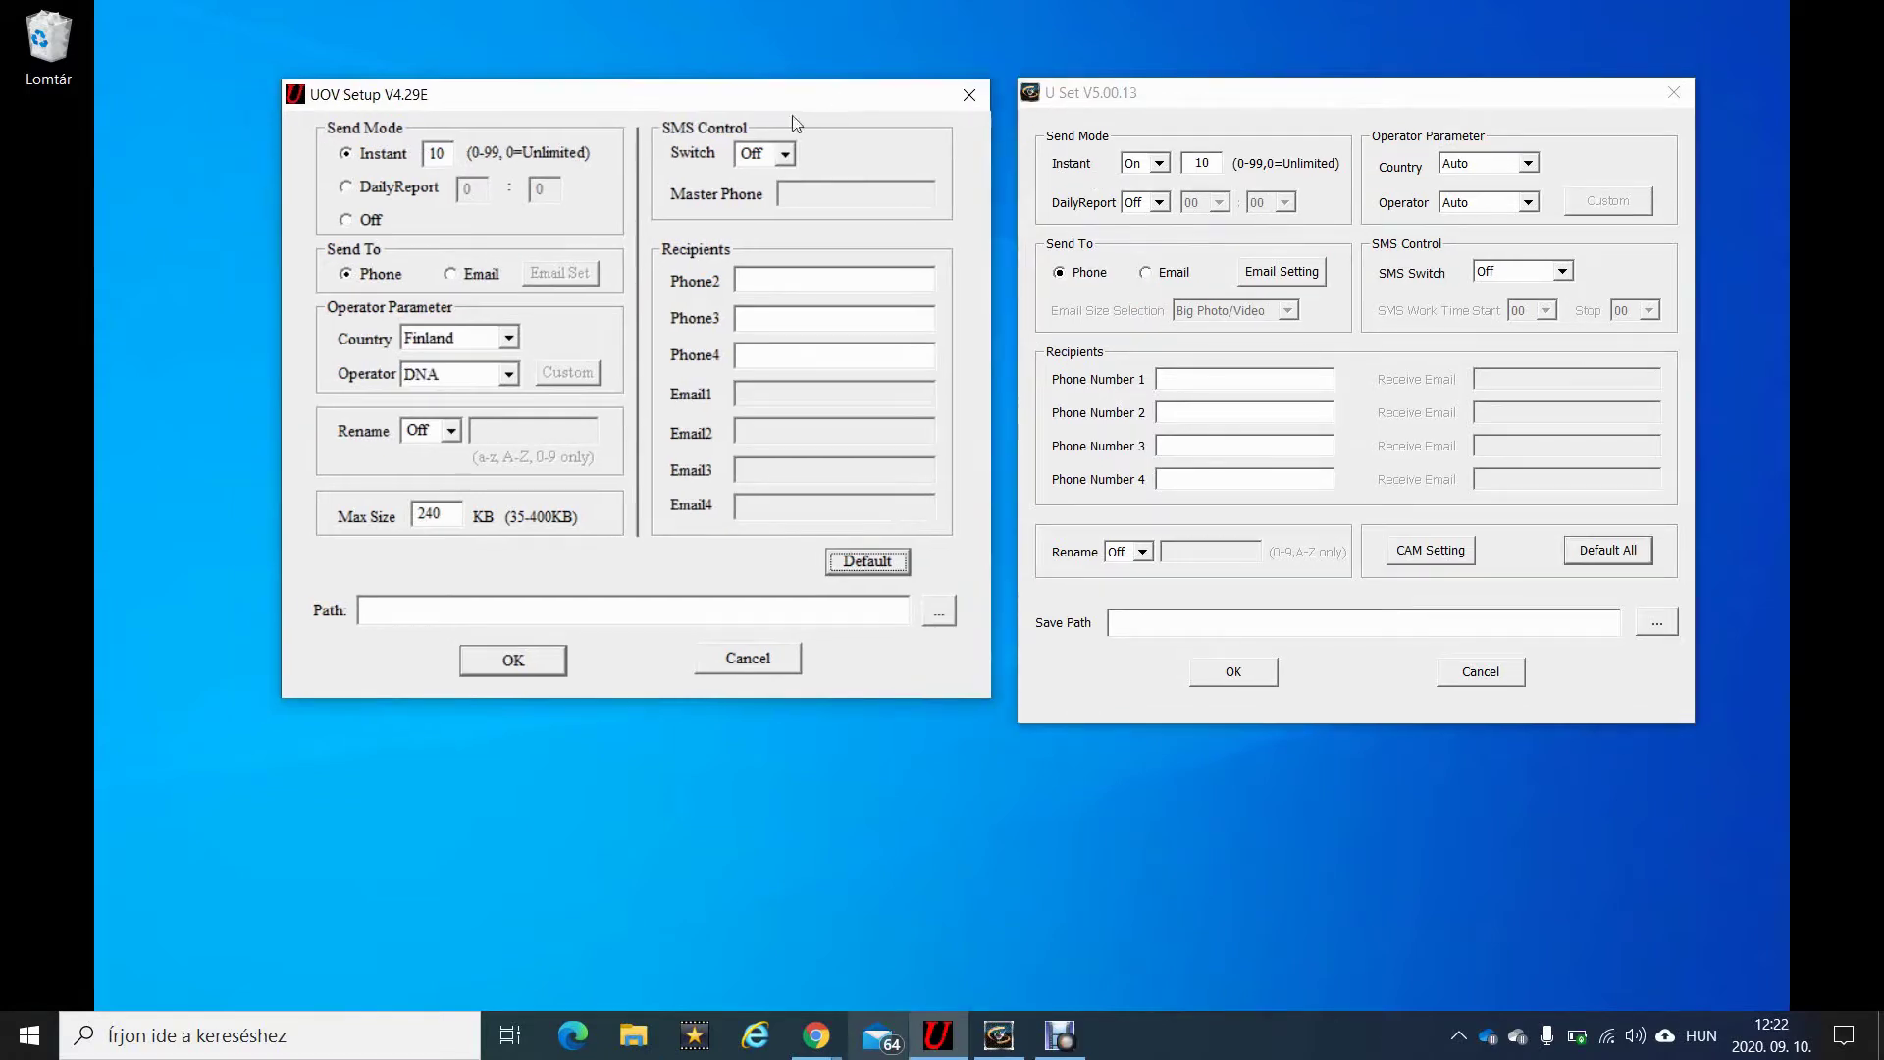
Step: Change the Instant send count from 10 to 0 in both UOV Setup and U Set
left_click(447, 165)
left_click_drag(446, 154, 423, 153)
type("0")
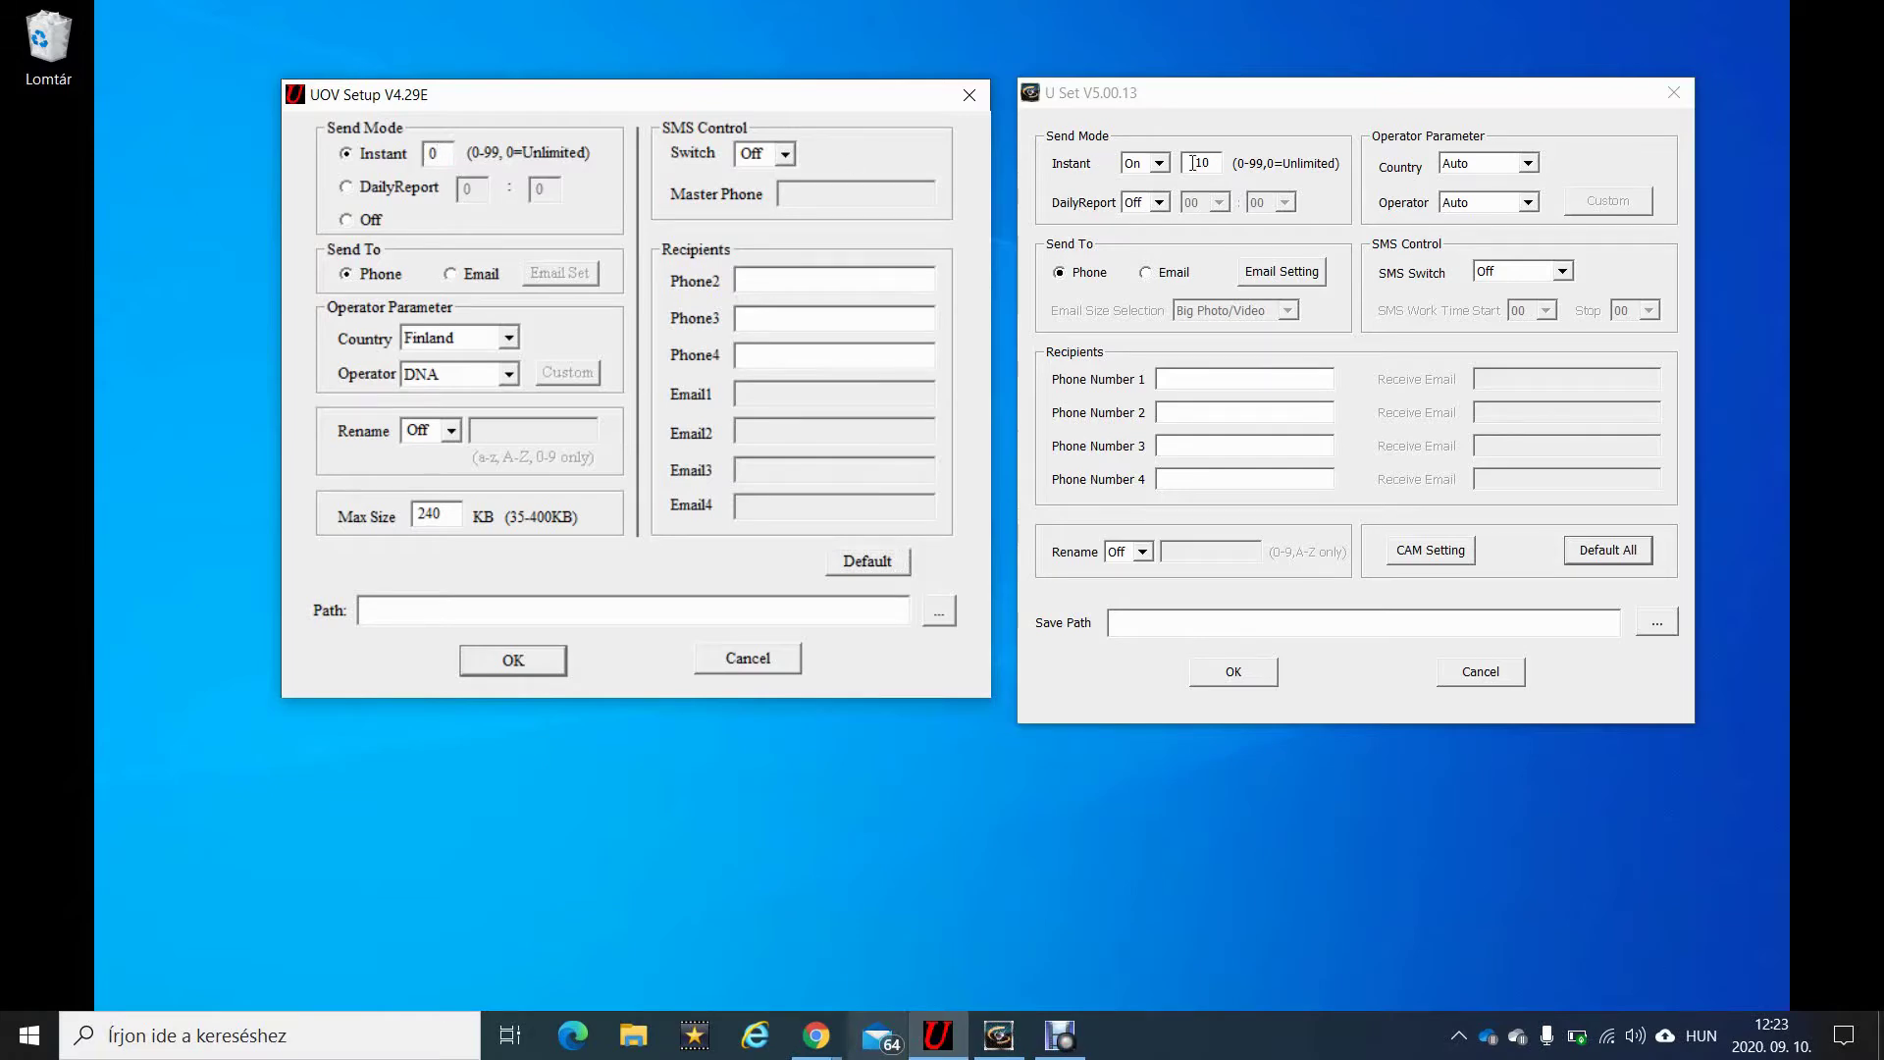
left_click_drag(1191, 162, 1238, 163)
type("0")
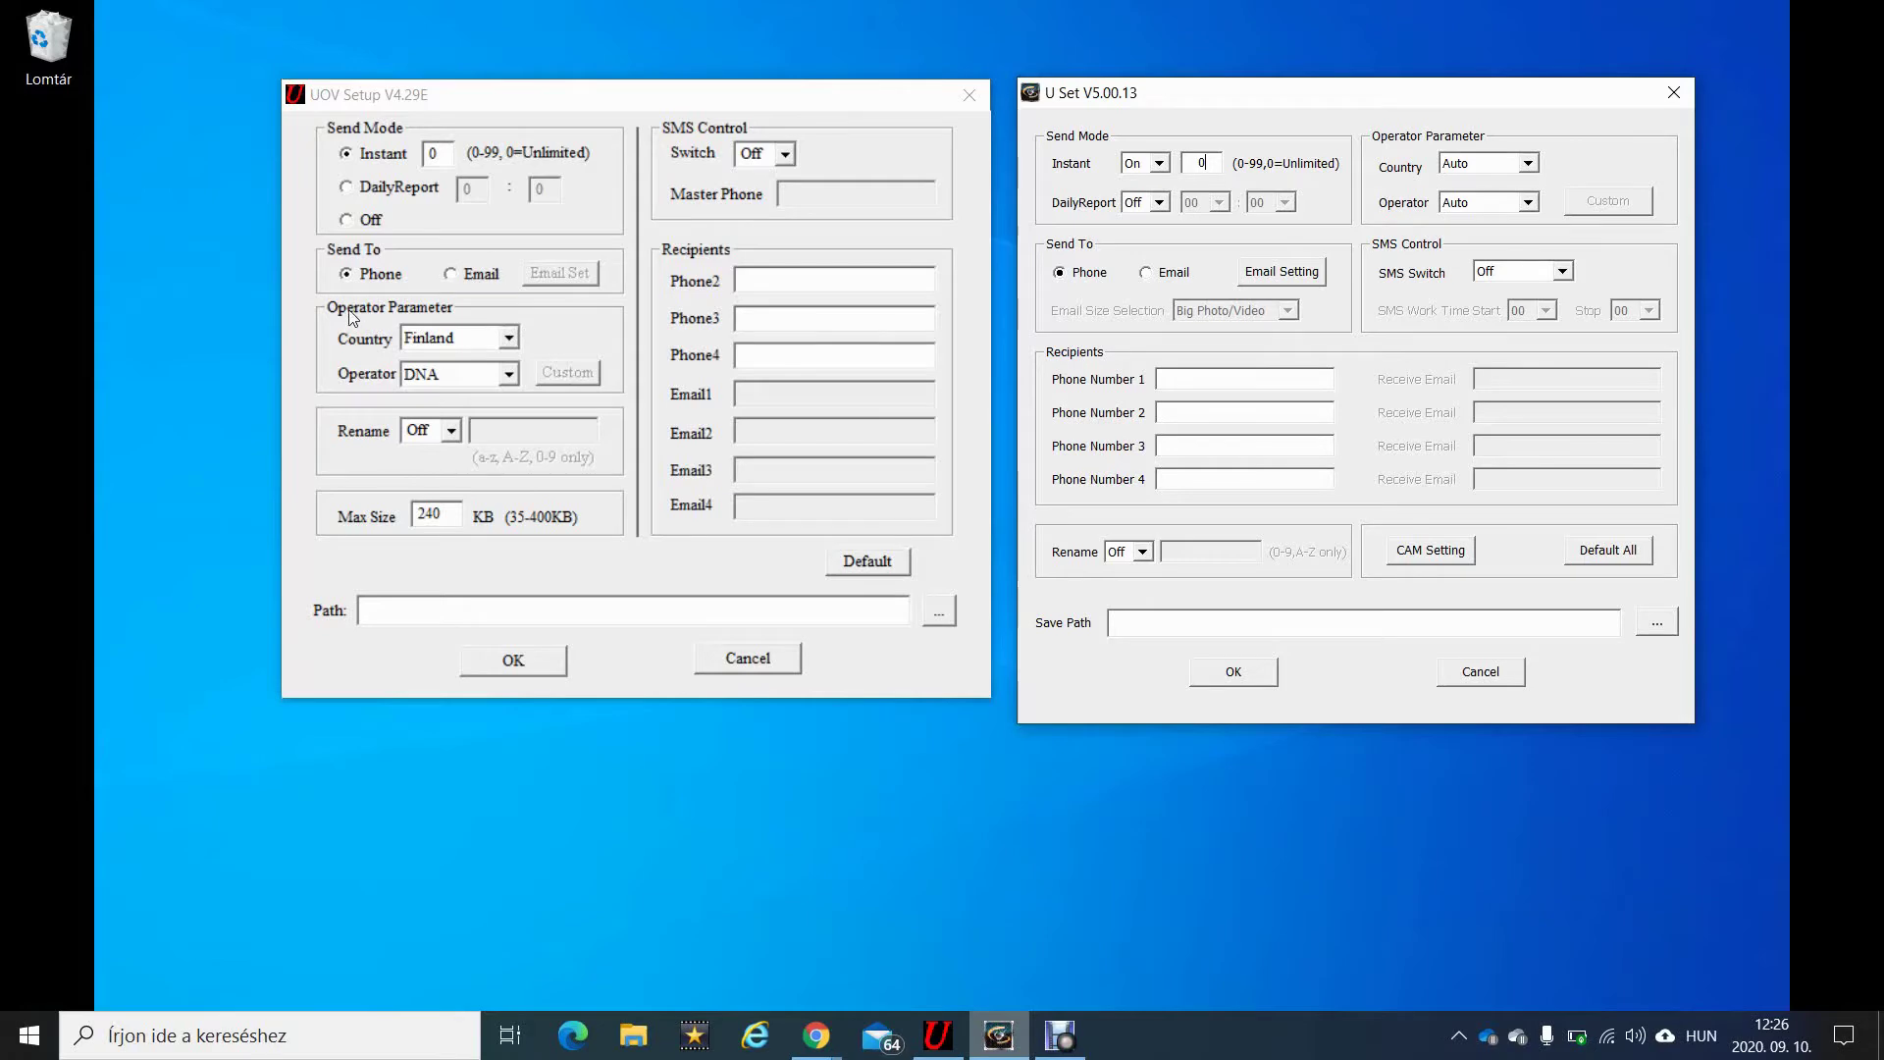
Step: Set UOV Setup's Country to Hungary
left_click(494, 331)
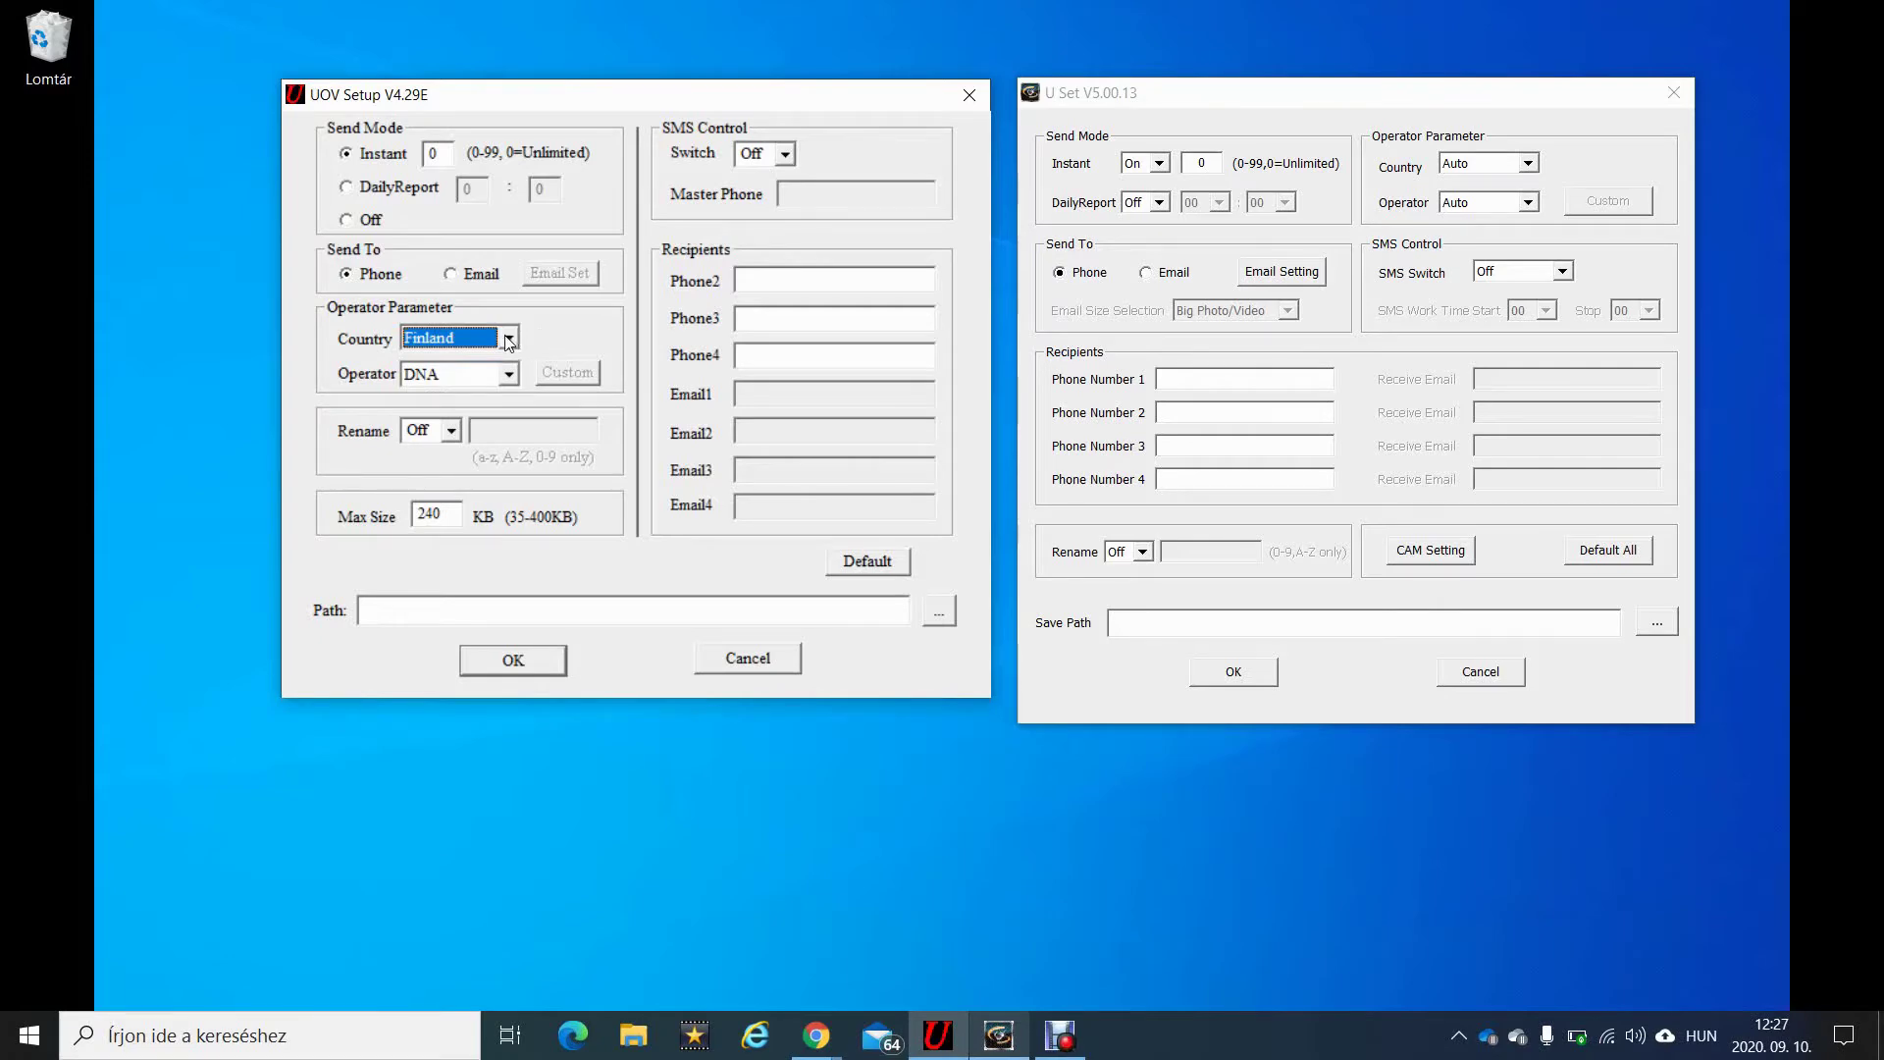
left_click(509, 337)
left_click(461, 417)
Step: Check the country and operator lists, leaving U Set on Auto and UOV Setup on T-mobile
left_click(508, 375)
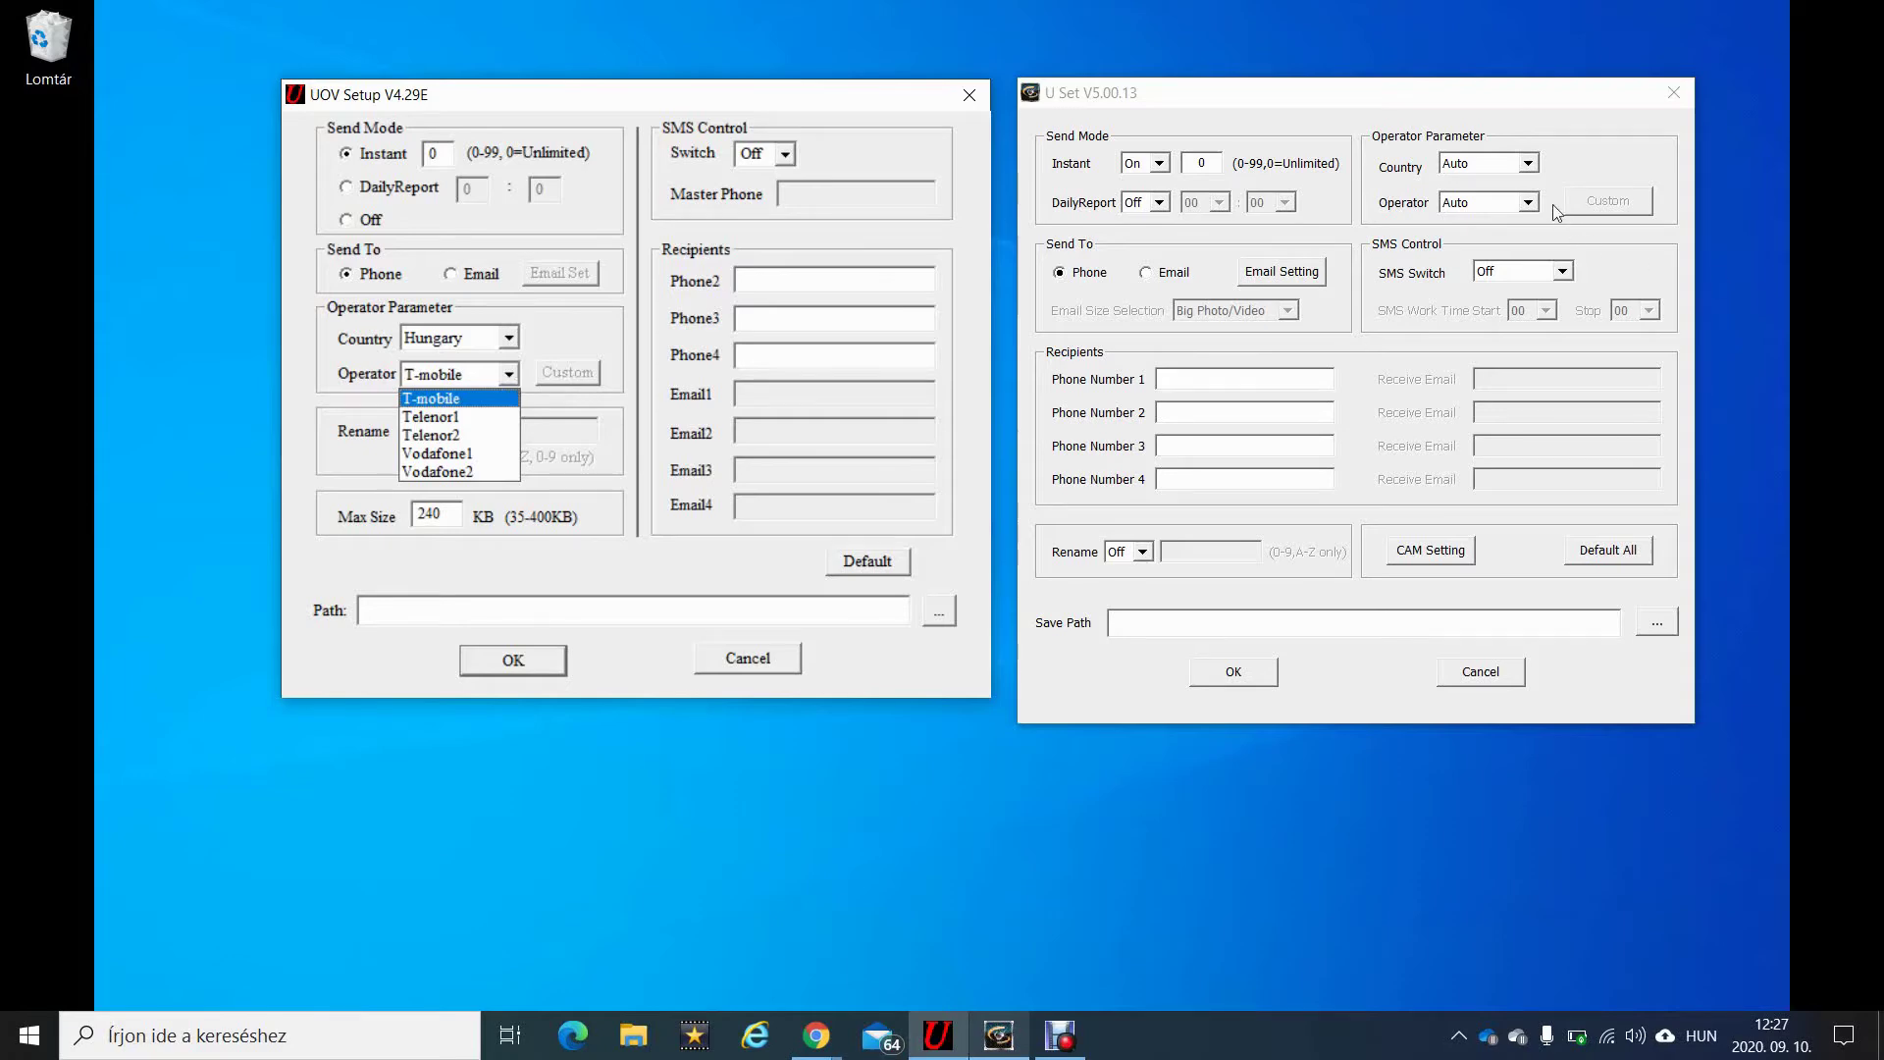
left_click(1532, 167)
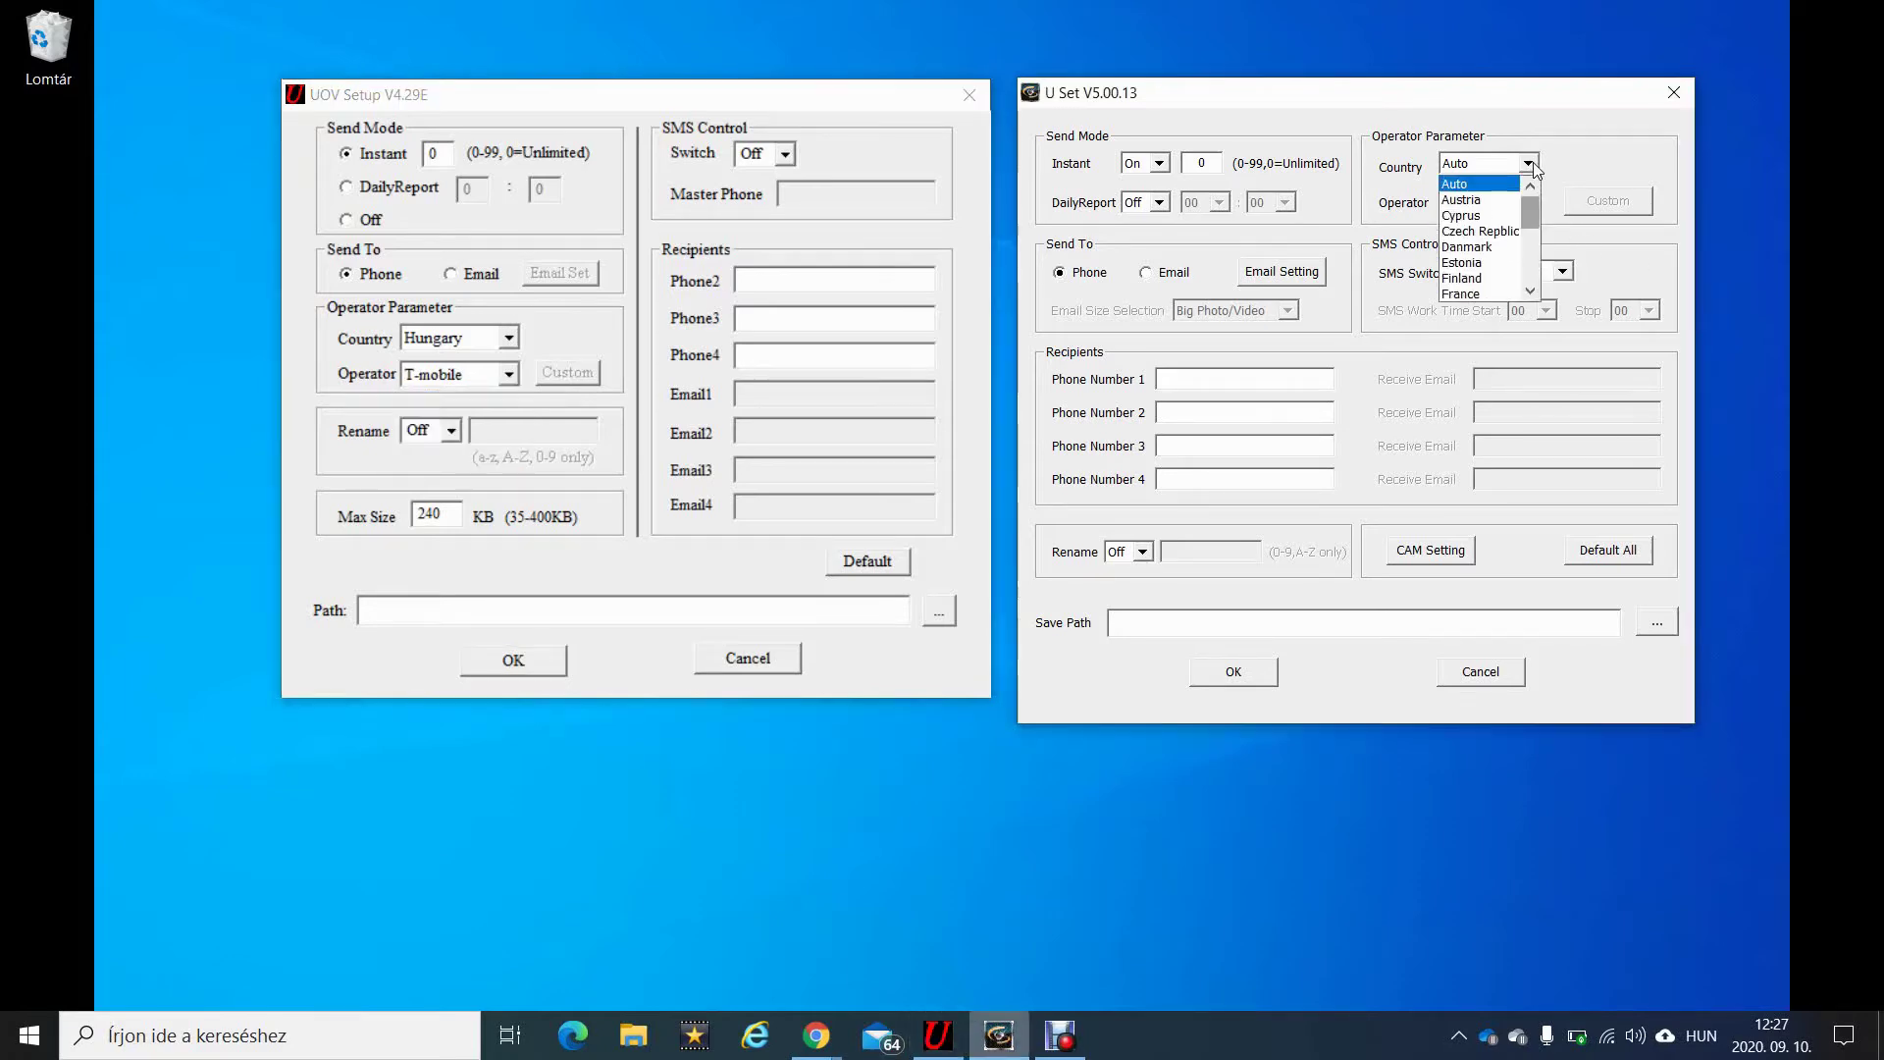
scroll(1528, 197, "down", 1)
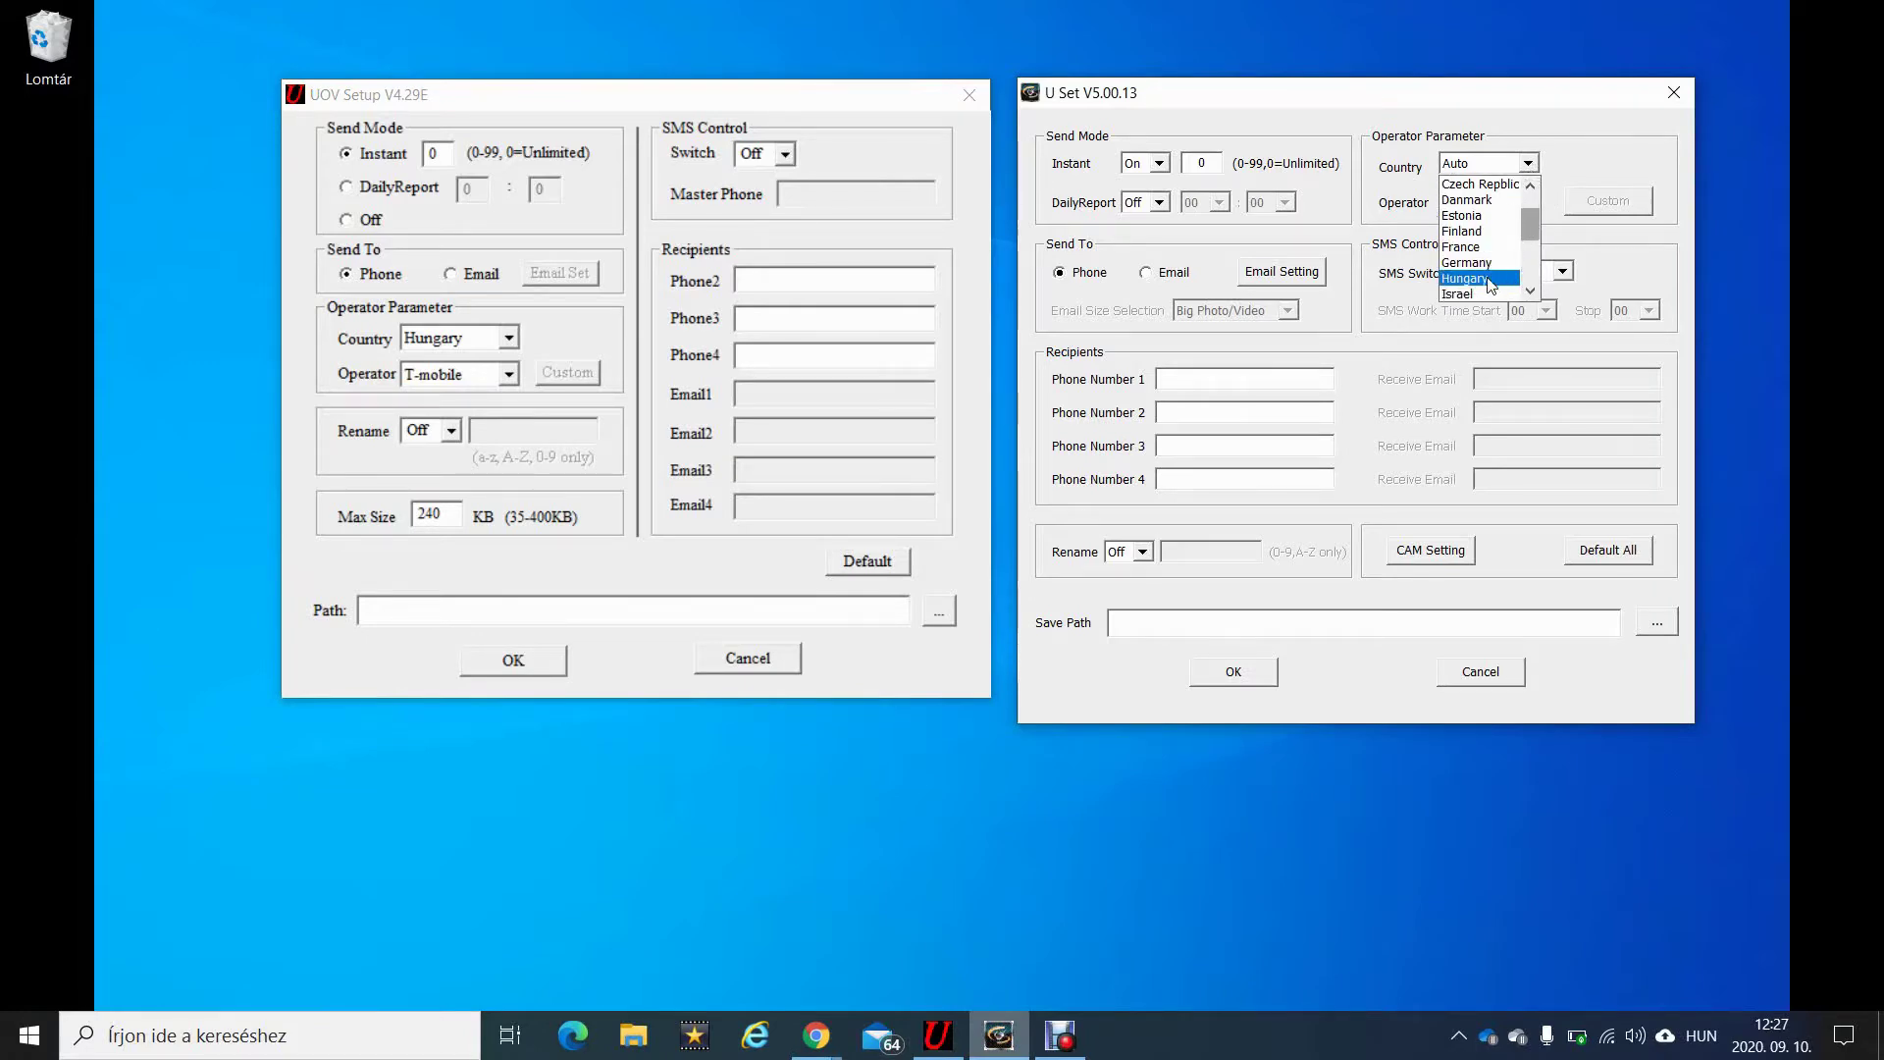
left_click(1359, 387)
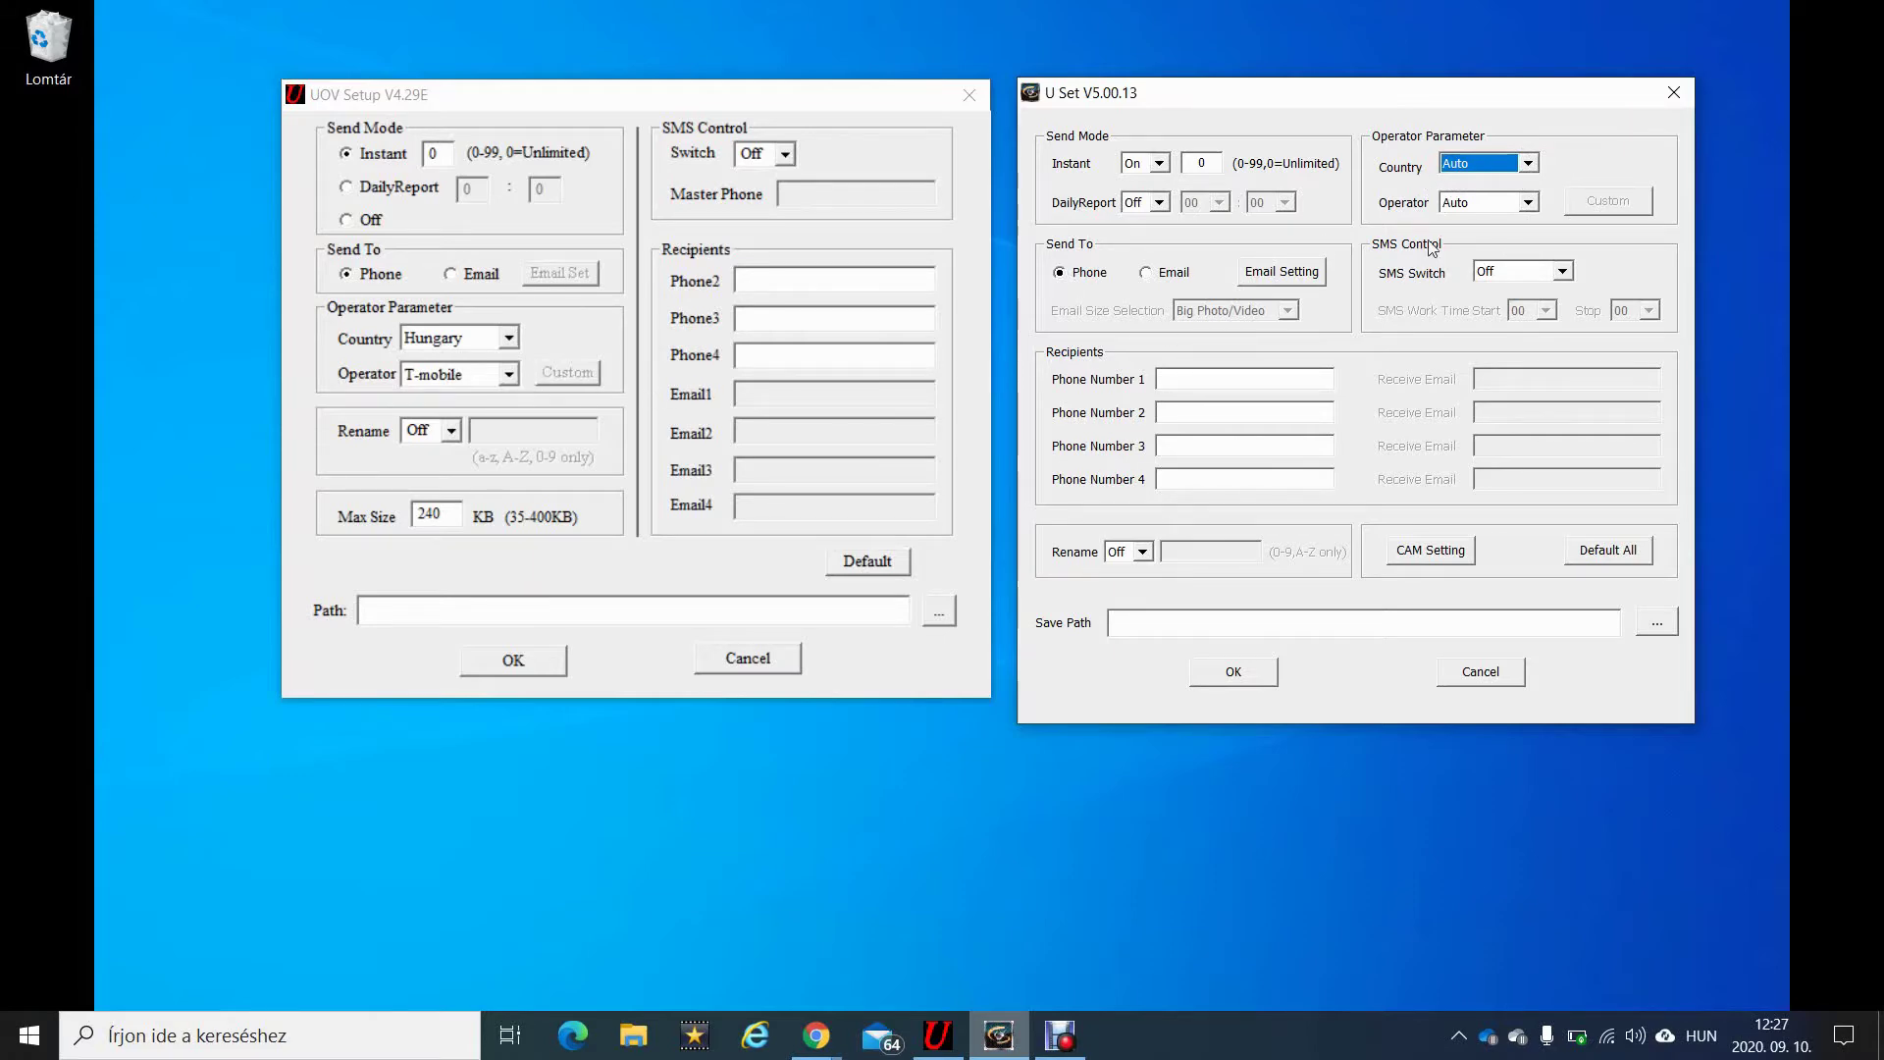
left_click(1530, 165)
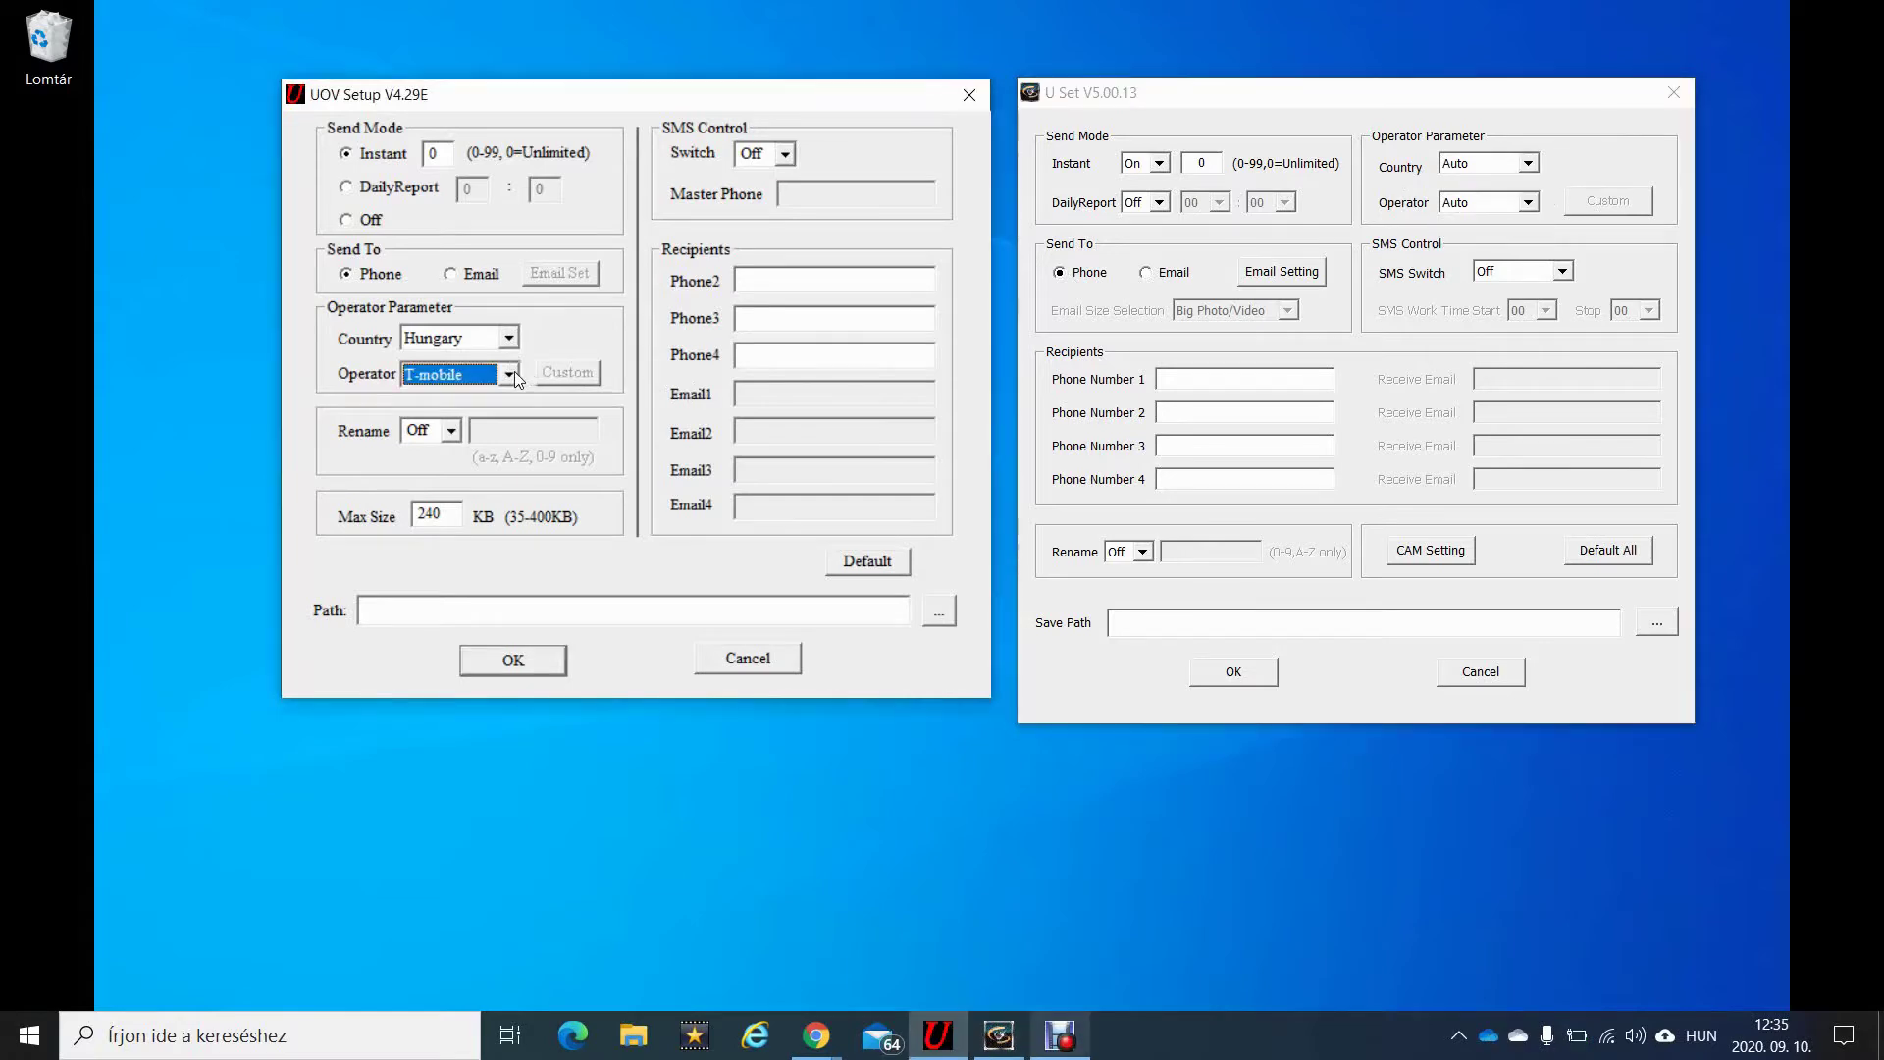
left_click(509, 374)
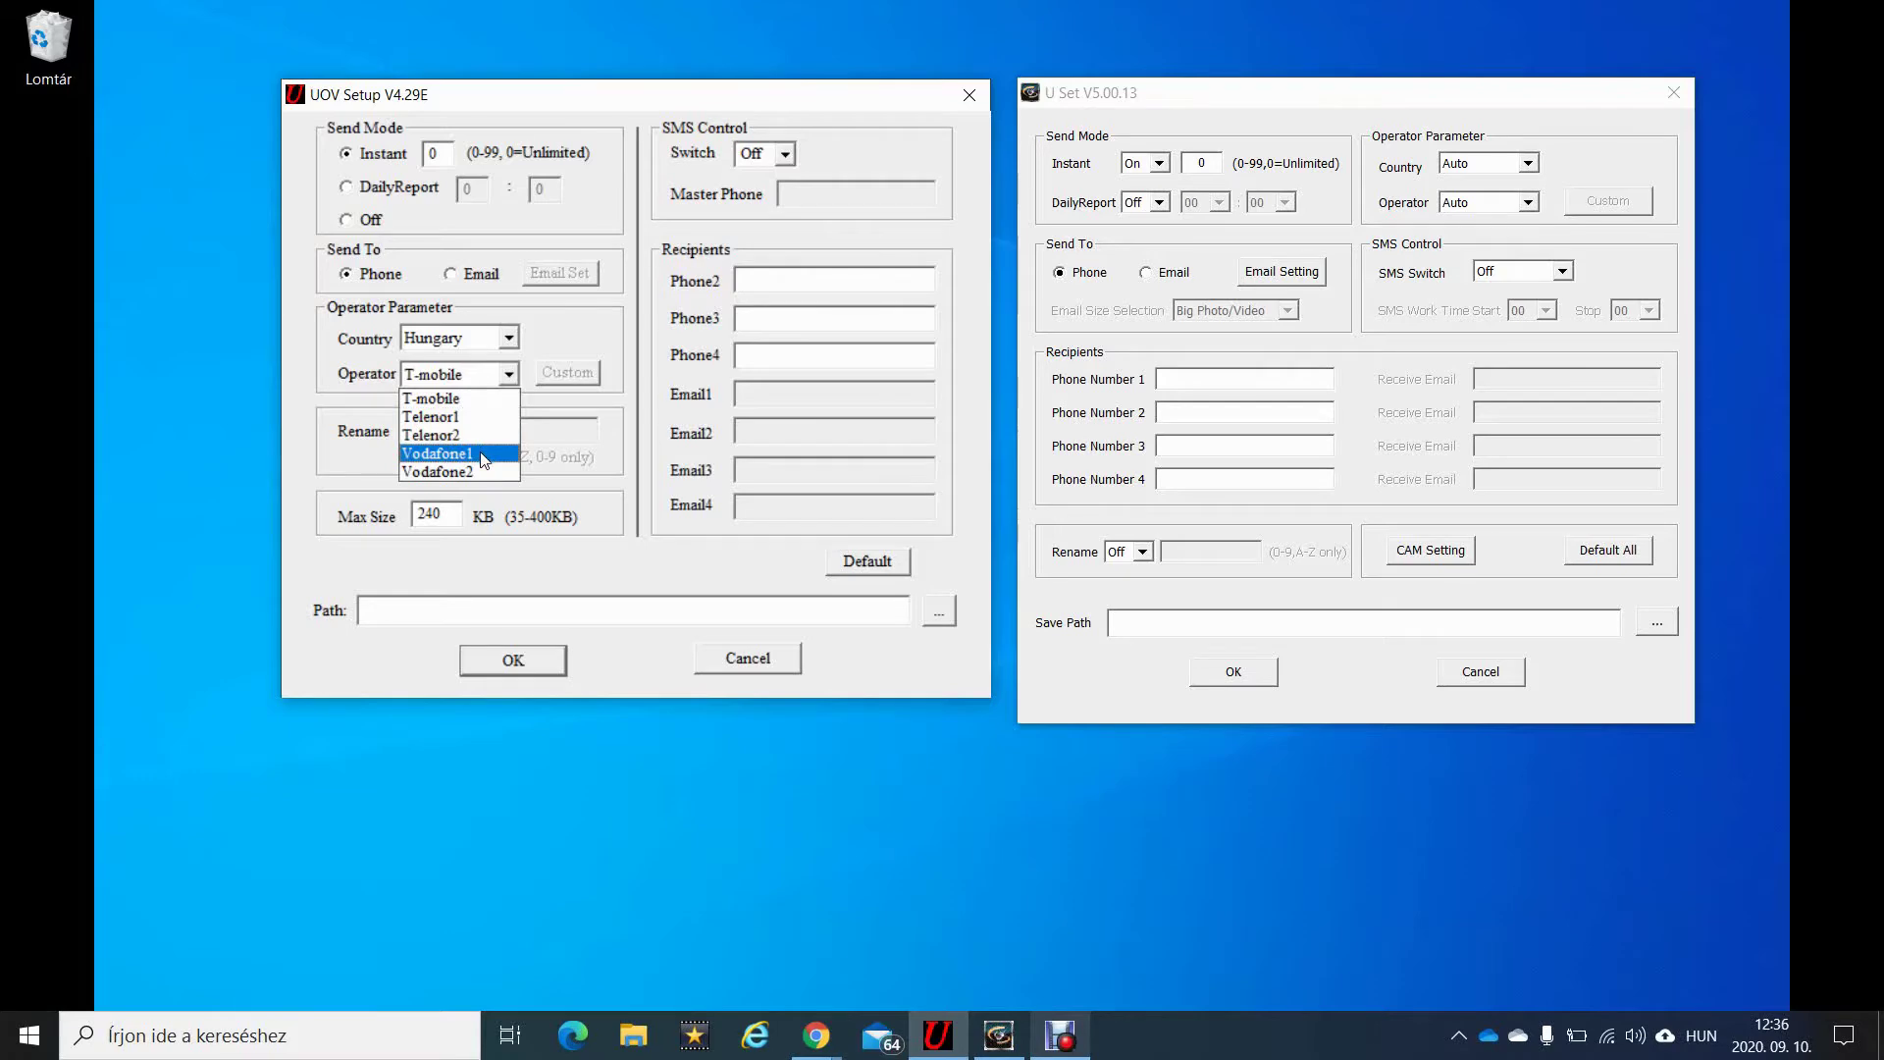
key("alt+Tab")
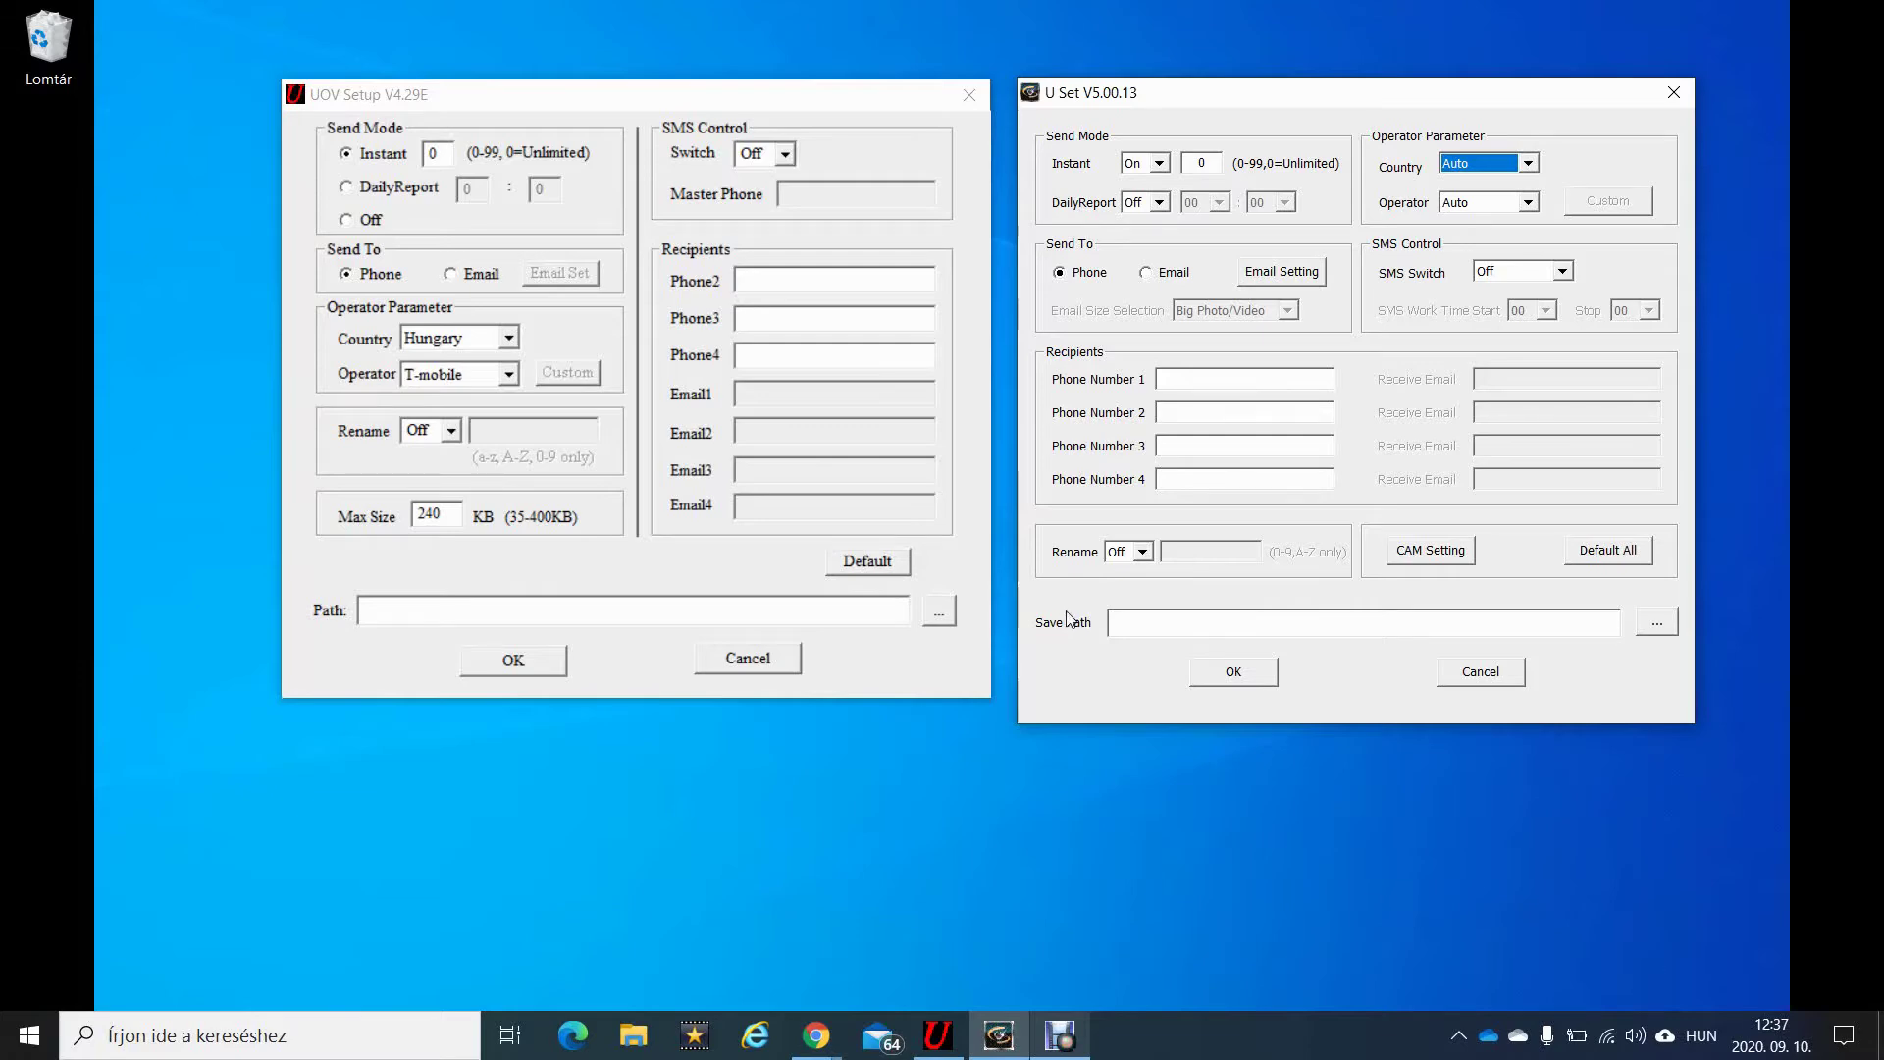
Step: Set the Country to Customer in both U Set and UOV Setup
left_click(1529, 165)
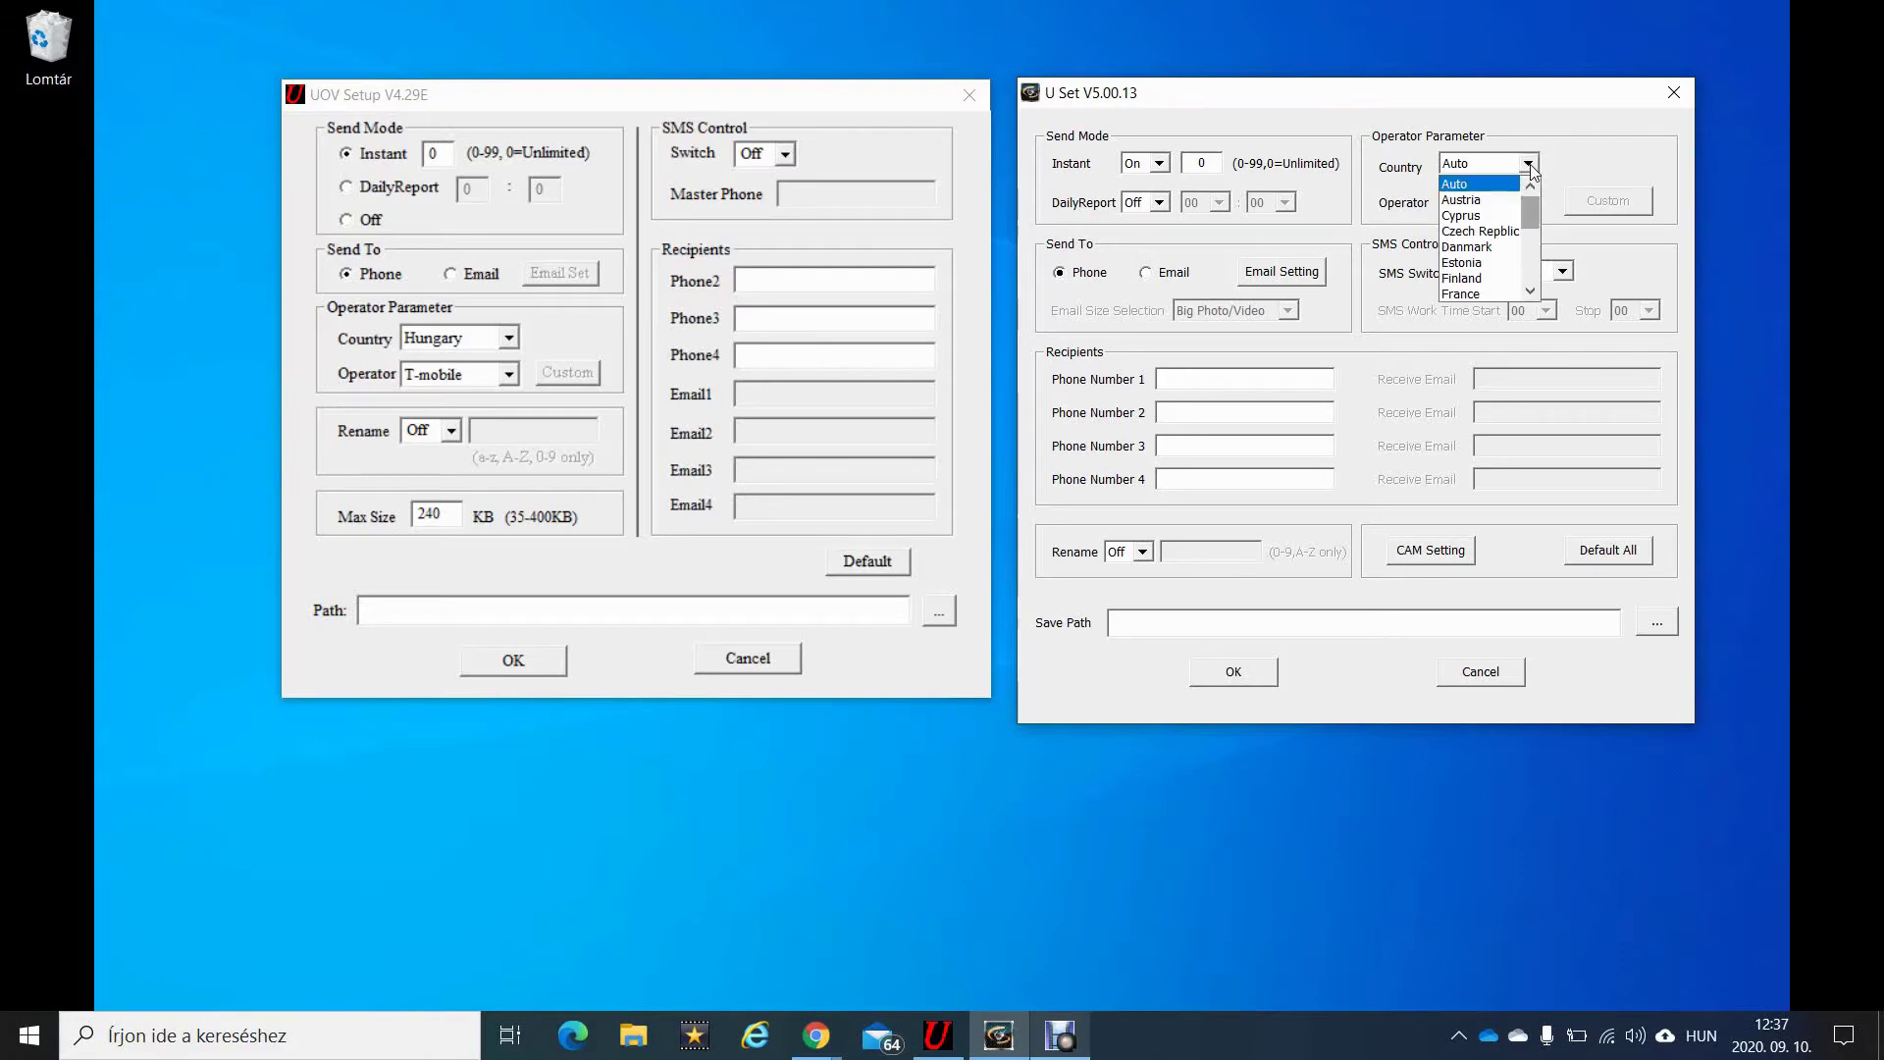
left_click_drag(1533, 204, 1530, 270)
left_click(1493, 295)
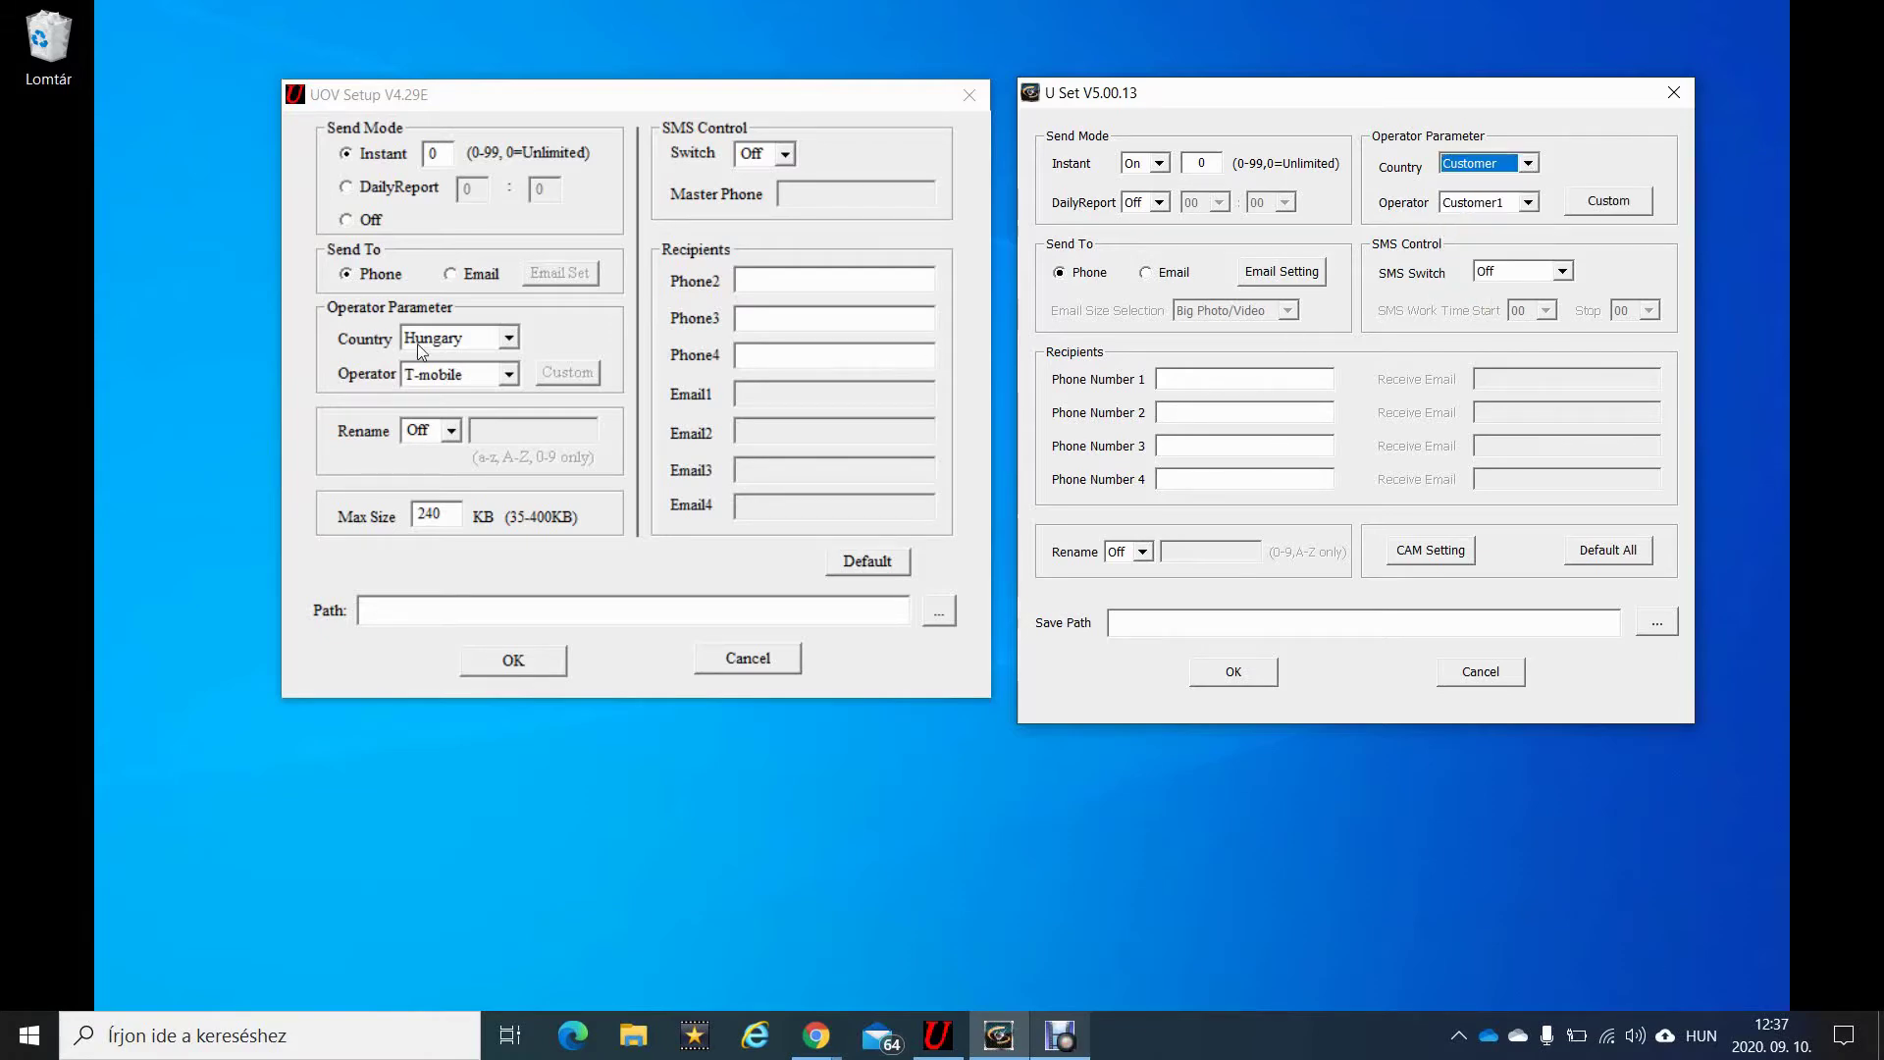
left_click(507, 338)
scroll(509, 402, "down", 3)
left_click(444, 435)
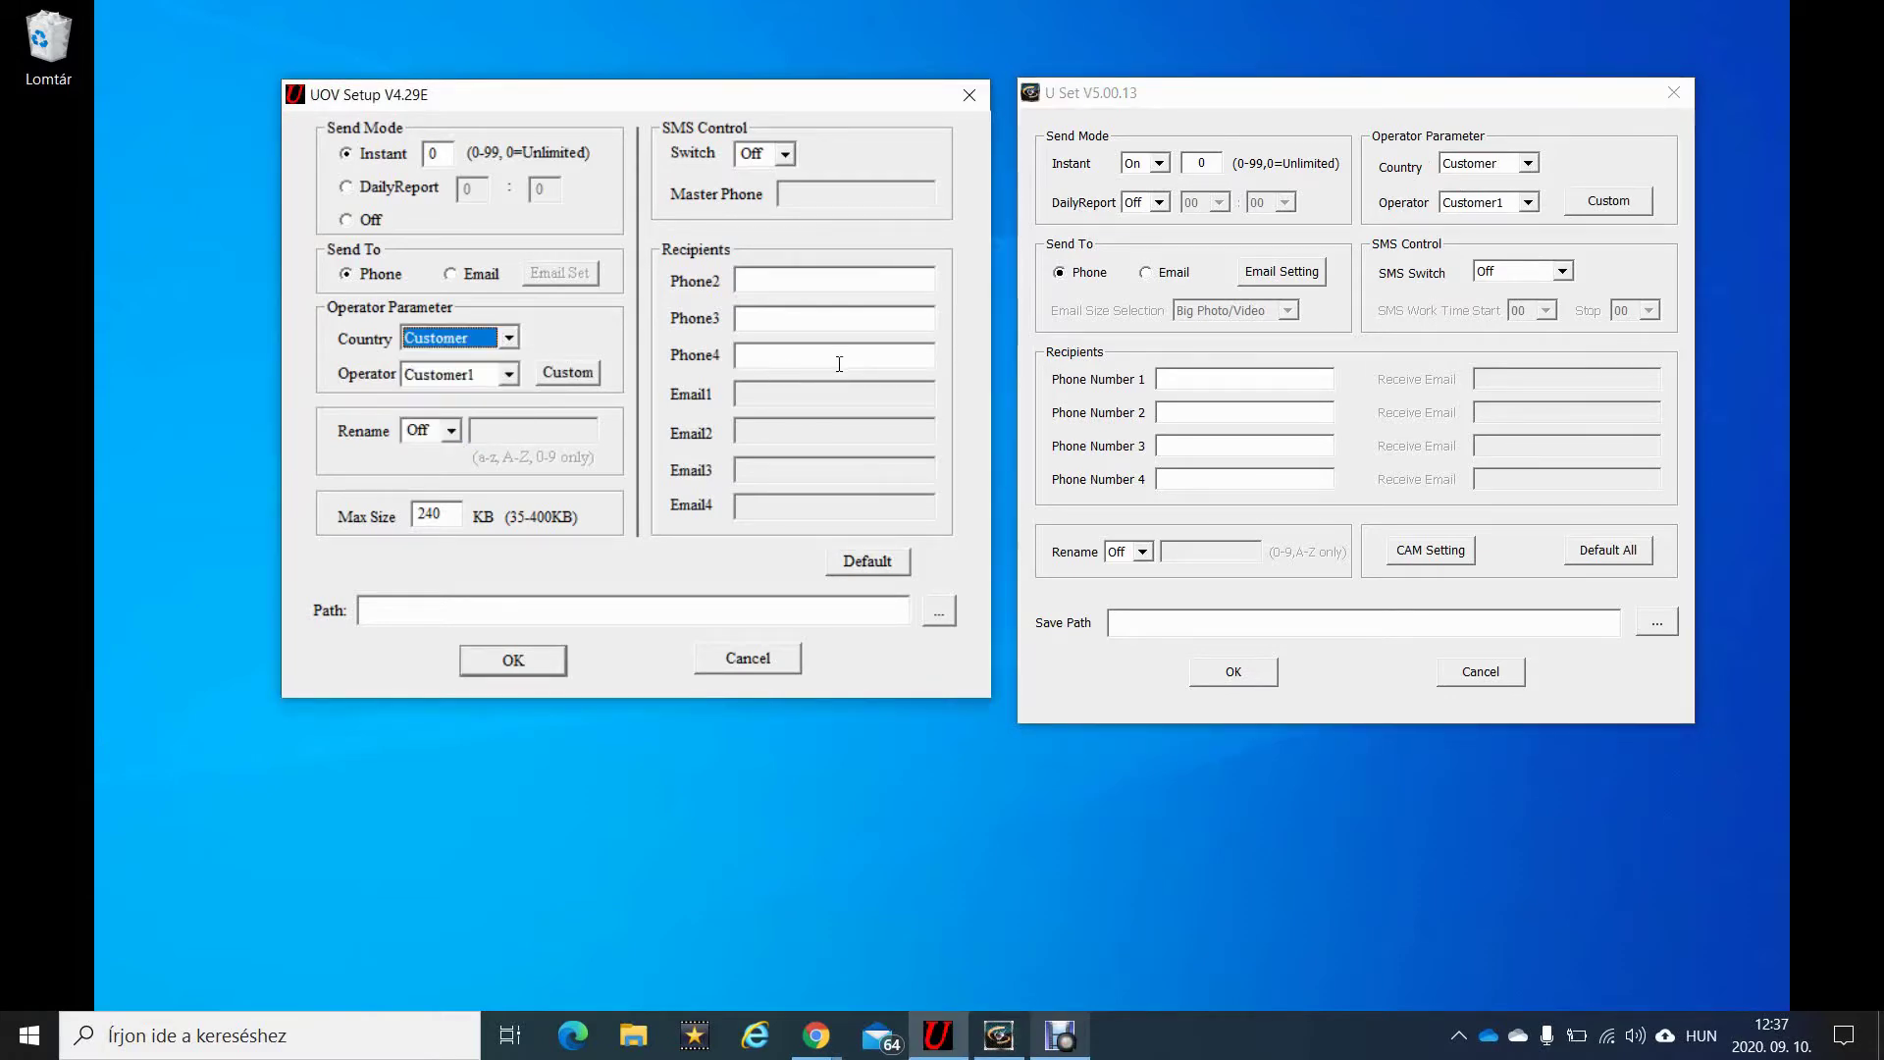
Step: Enter custom GPRS APN wnw, account wap and the password, then save both operator dialogs
left_click(567, 372)
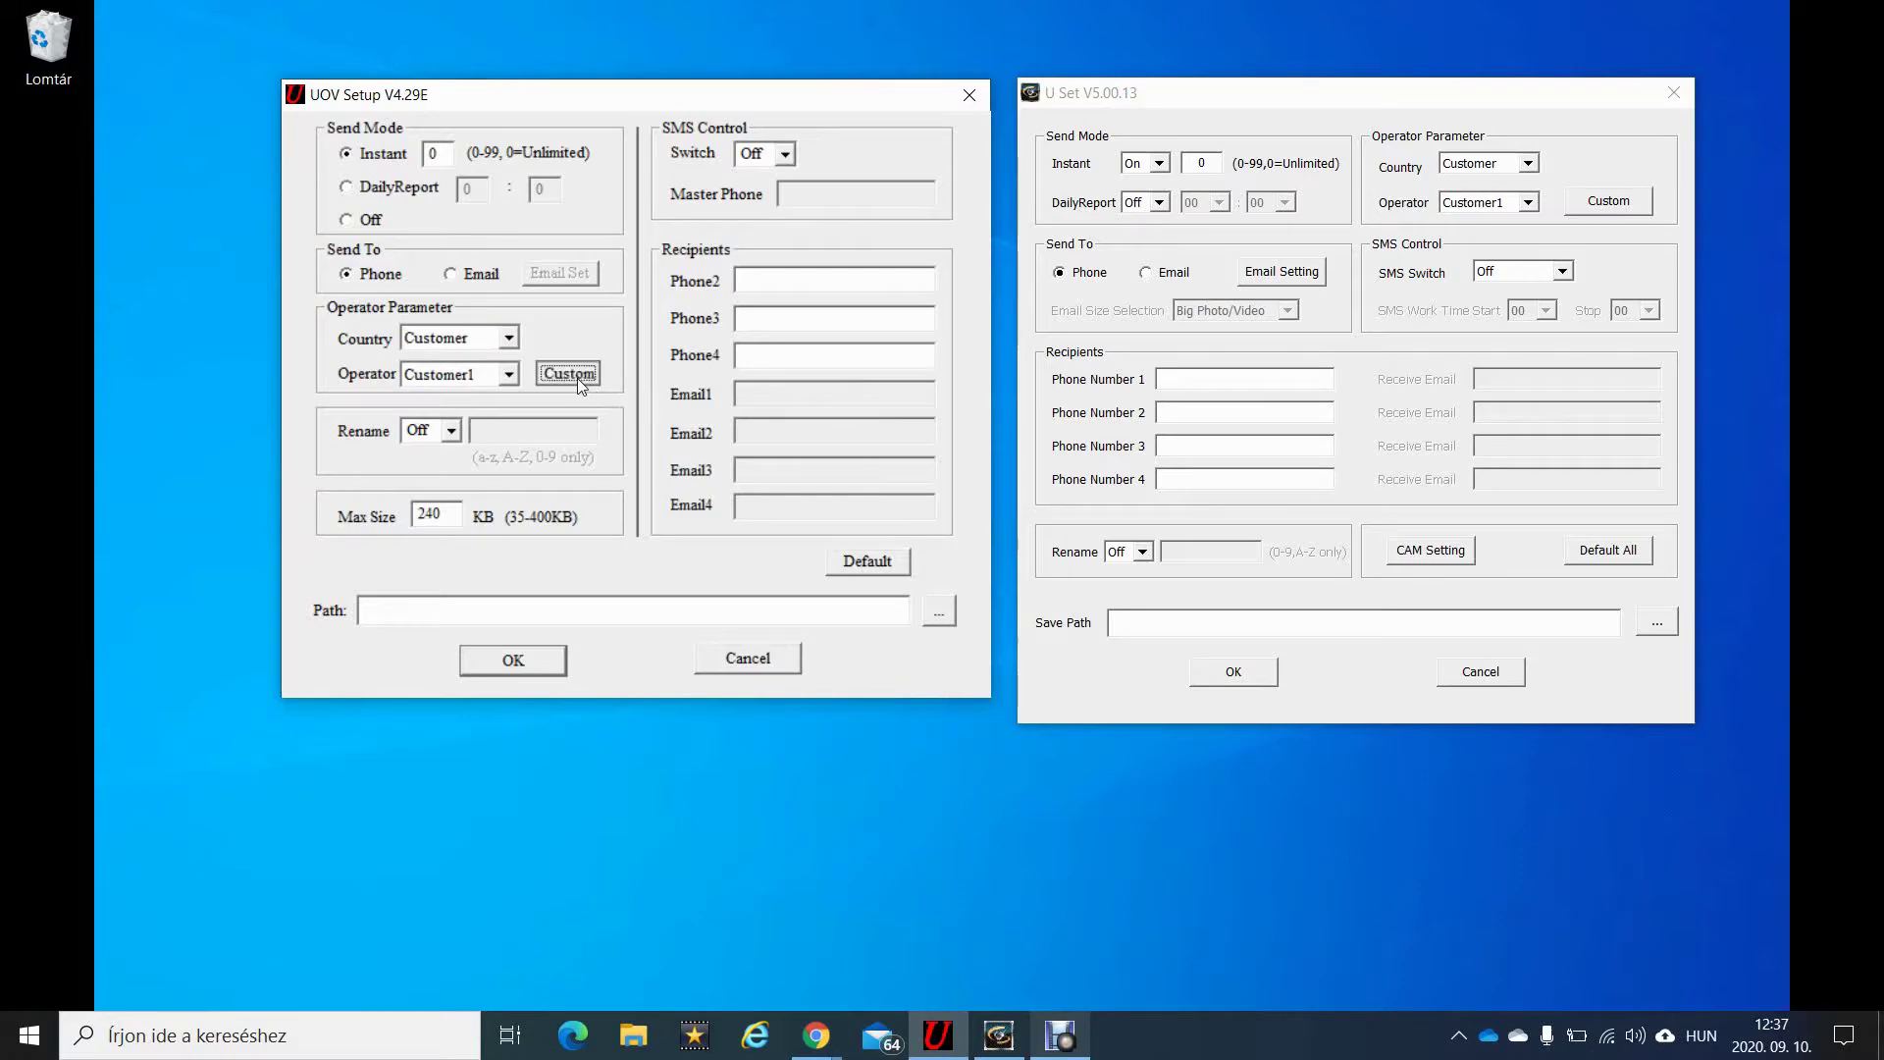
left_click(1631, 204)
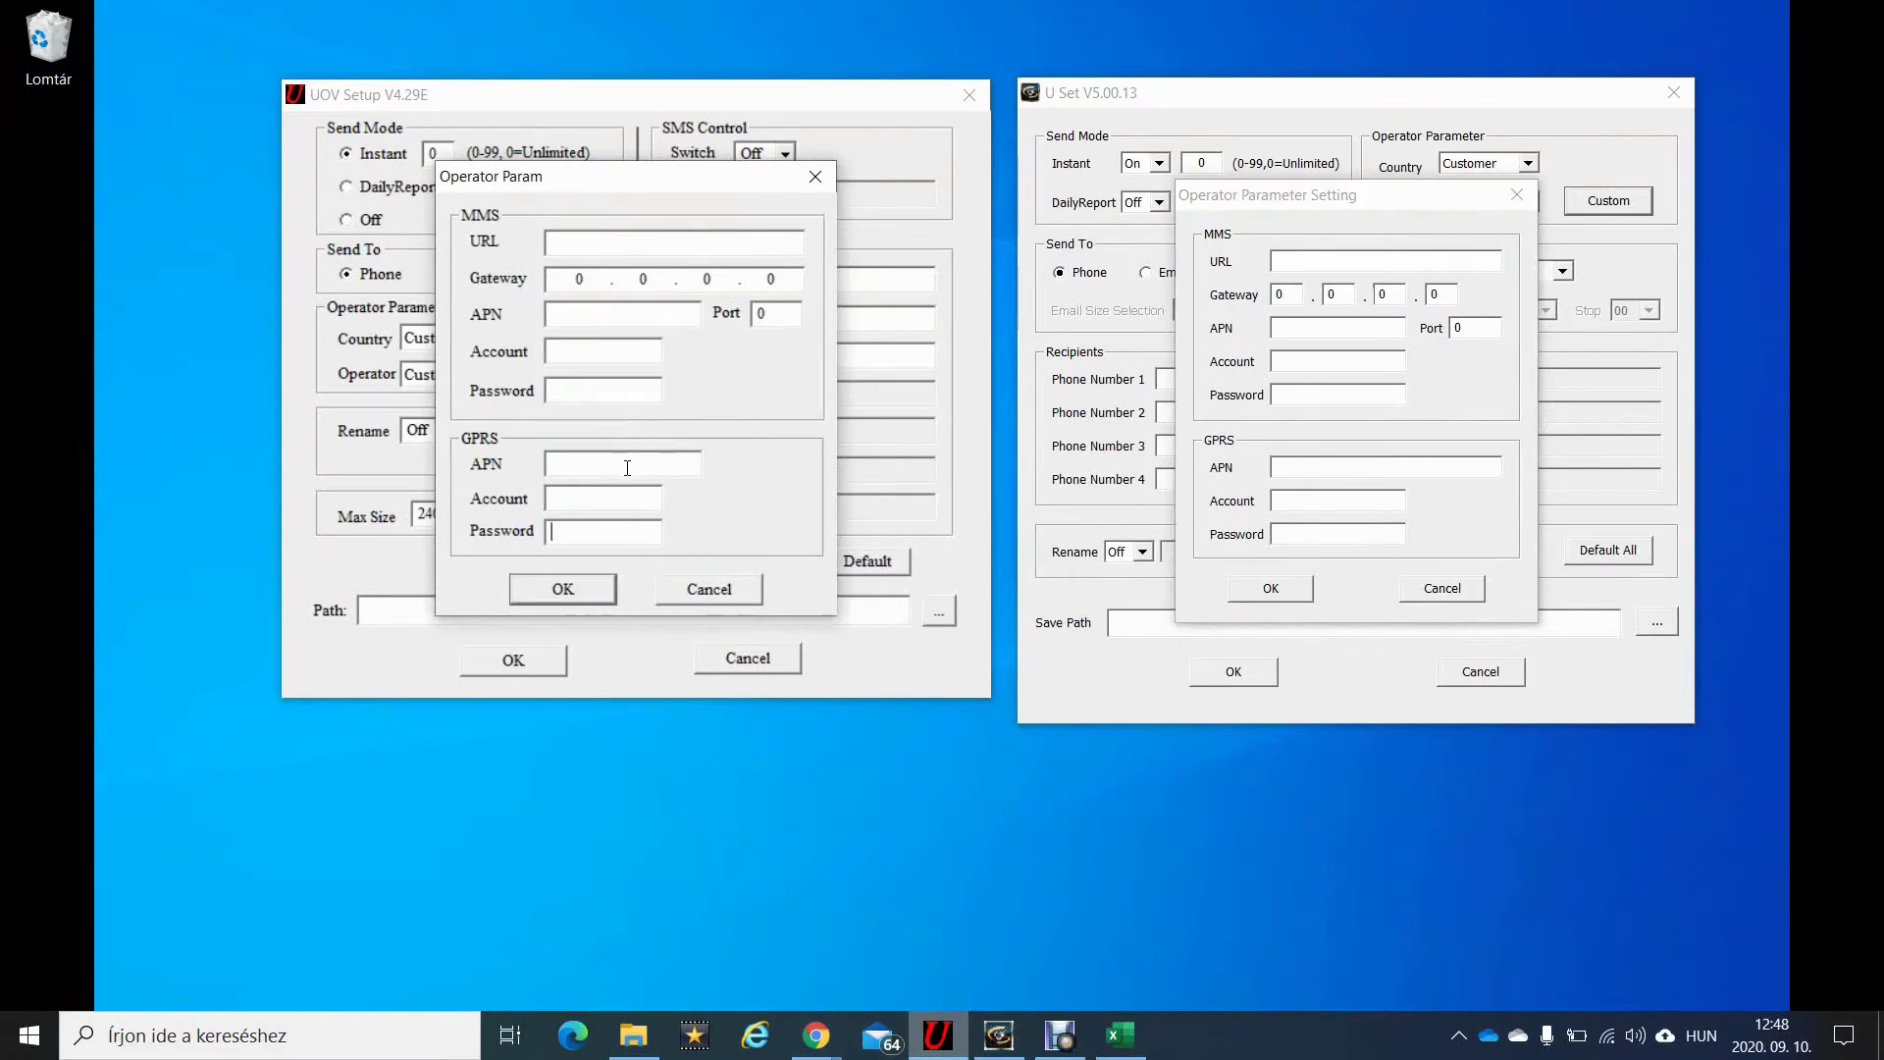
type("wnw")
left_click(639, 505)
type("wap")
left_click(594, 532)
type("wap")
key("alt+Tab")
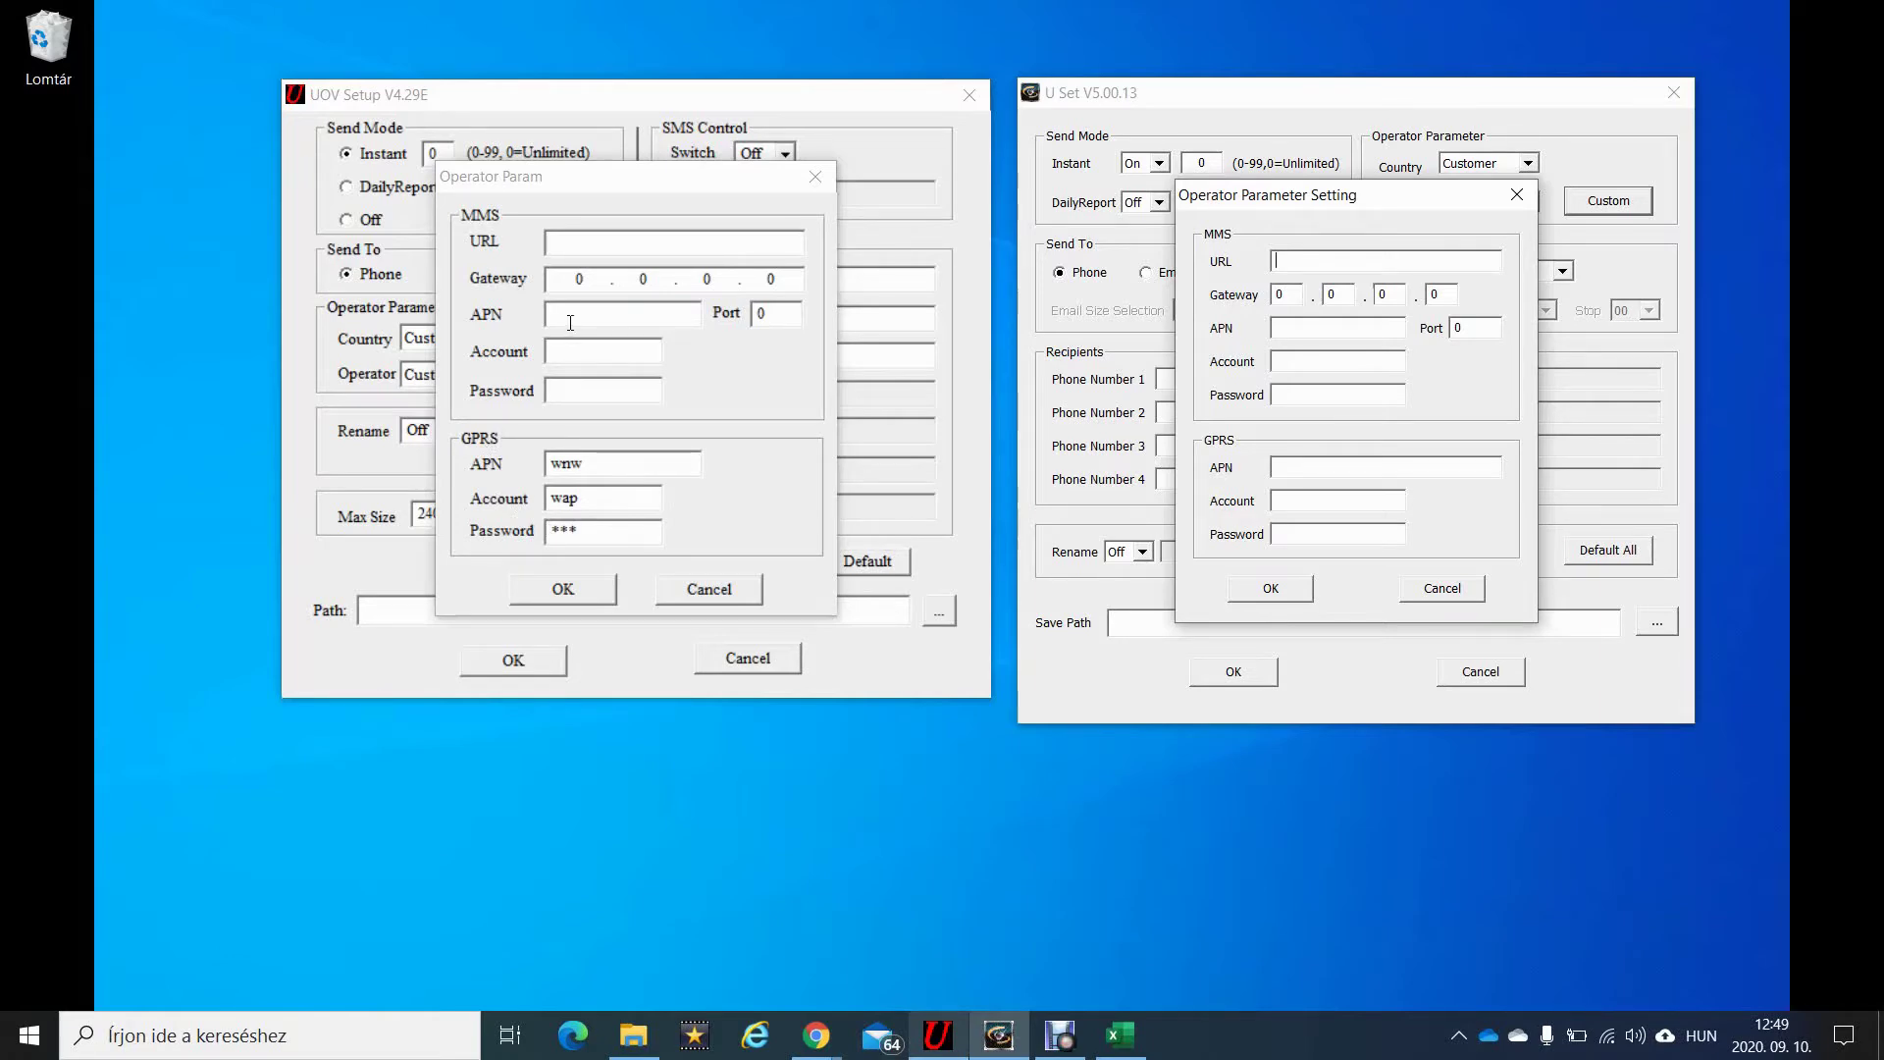
left_click(598, 593)
left_click(1462, 593)
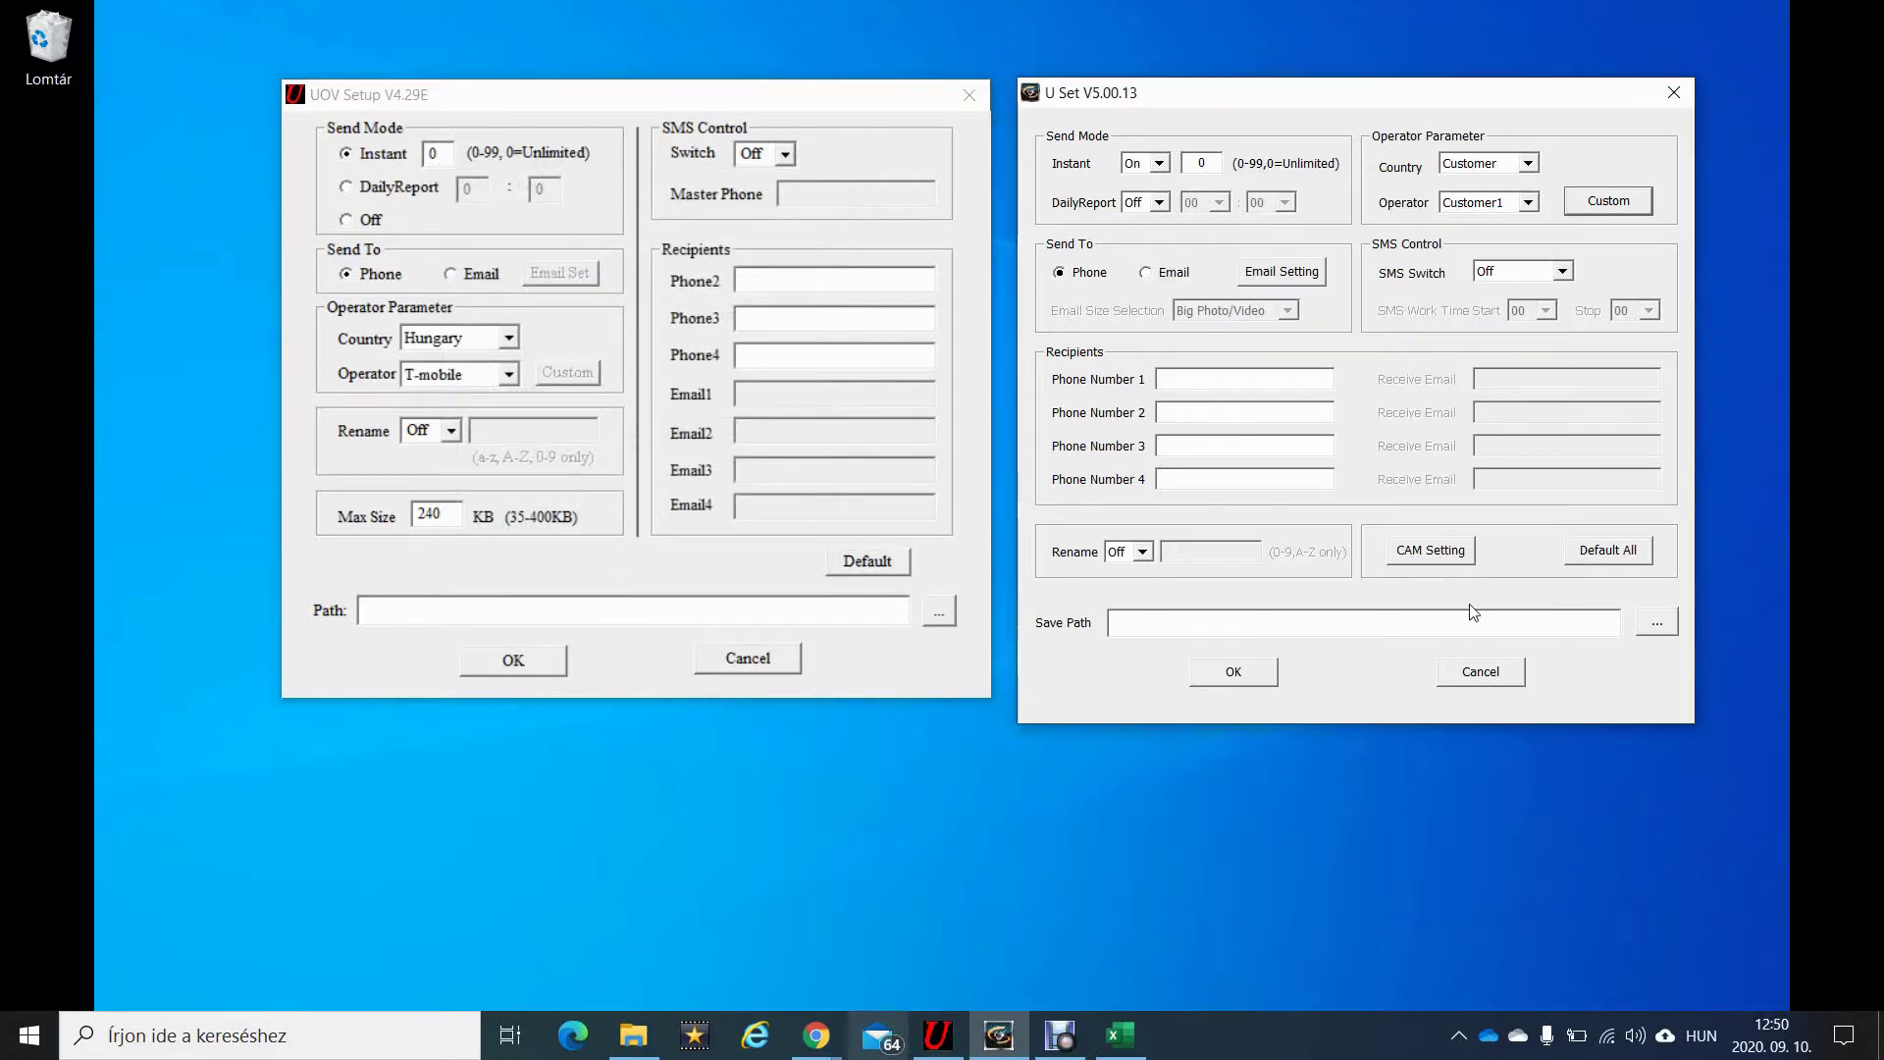
Step: Keep Hungary as UOV Setup's operator country and switch U Set to send by Email
left_click(508, 339)
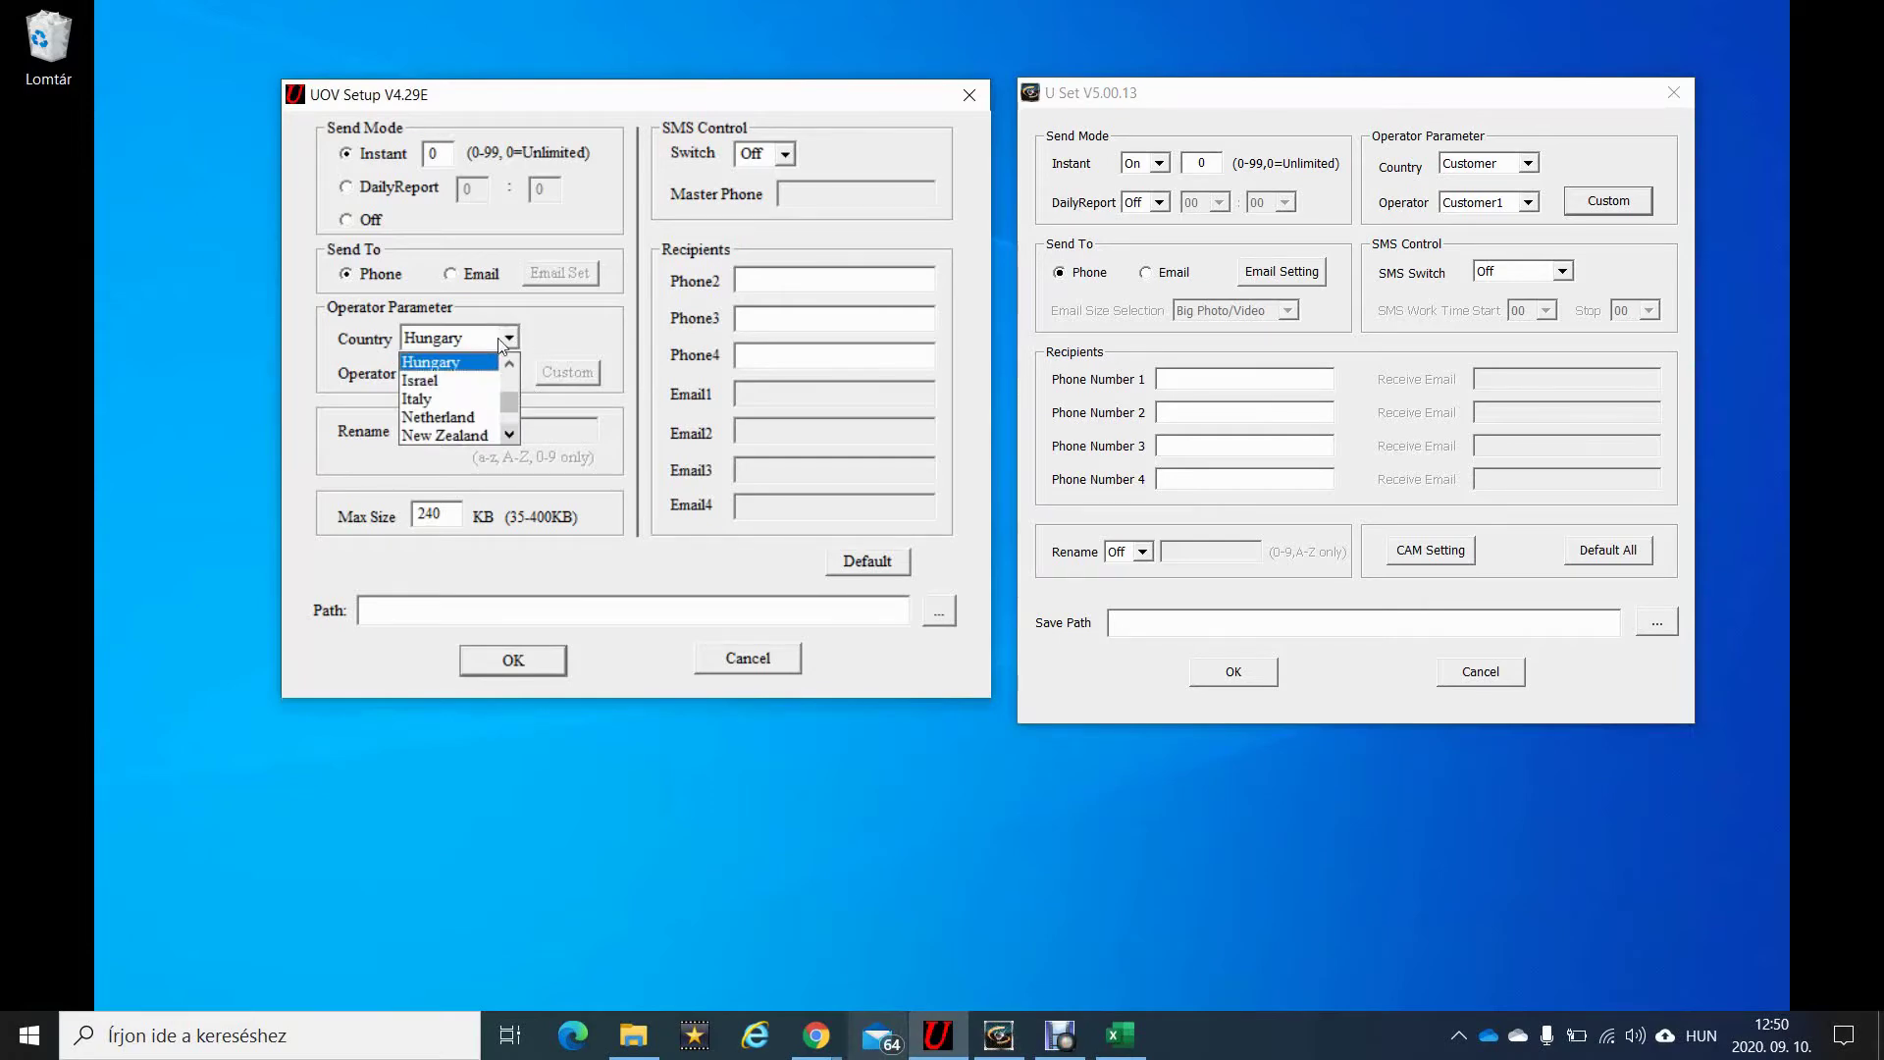
left_click(734, 320)
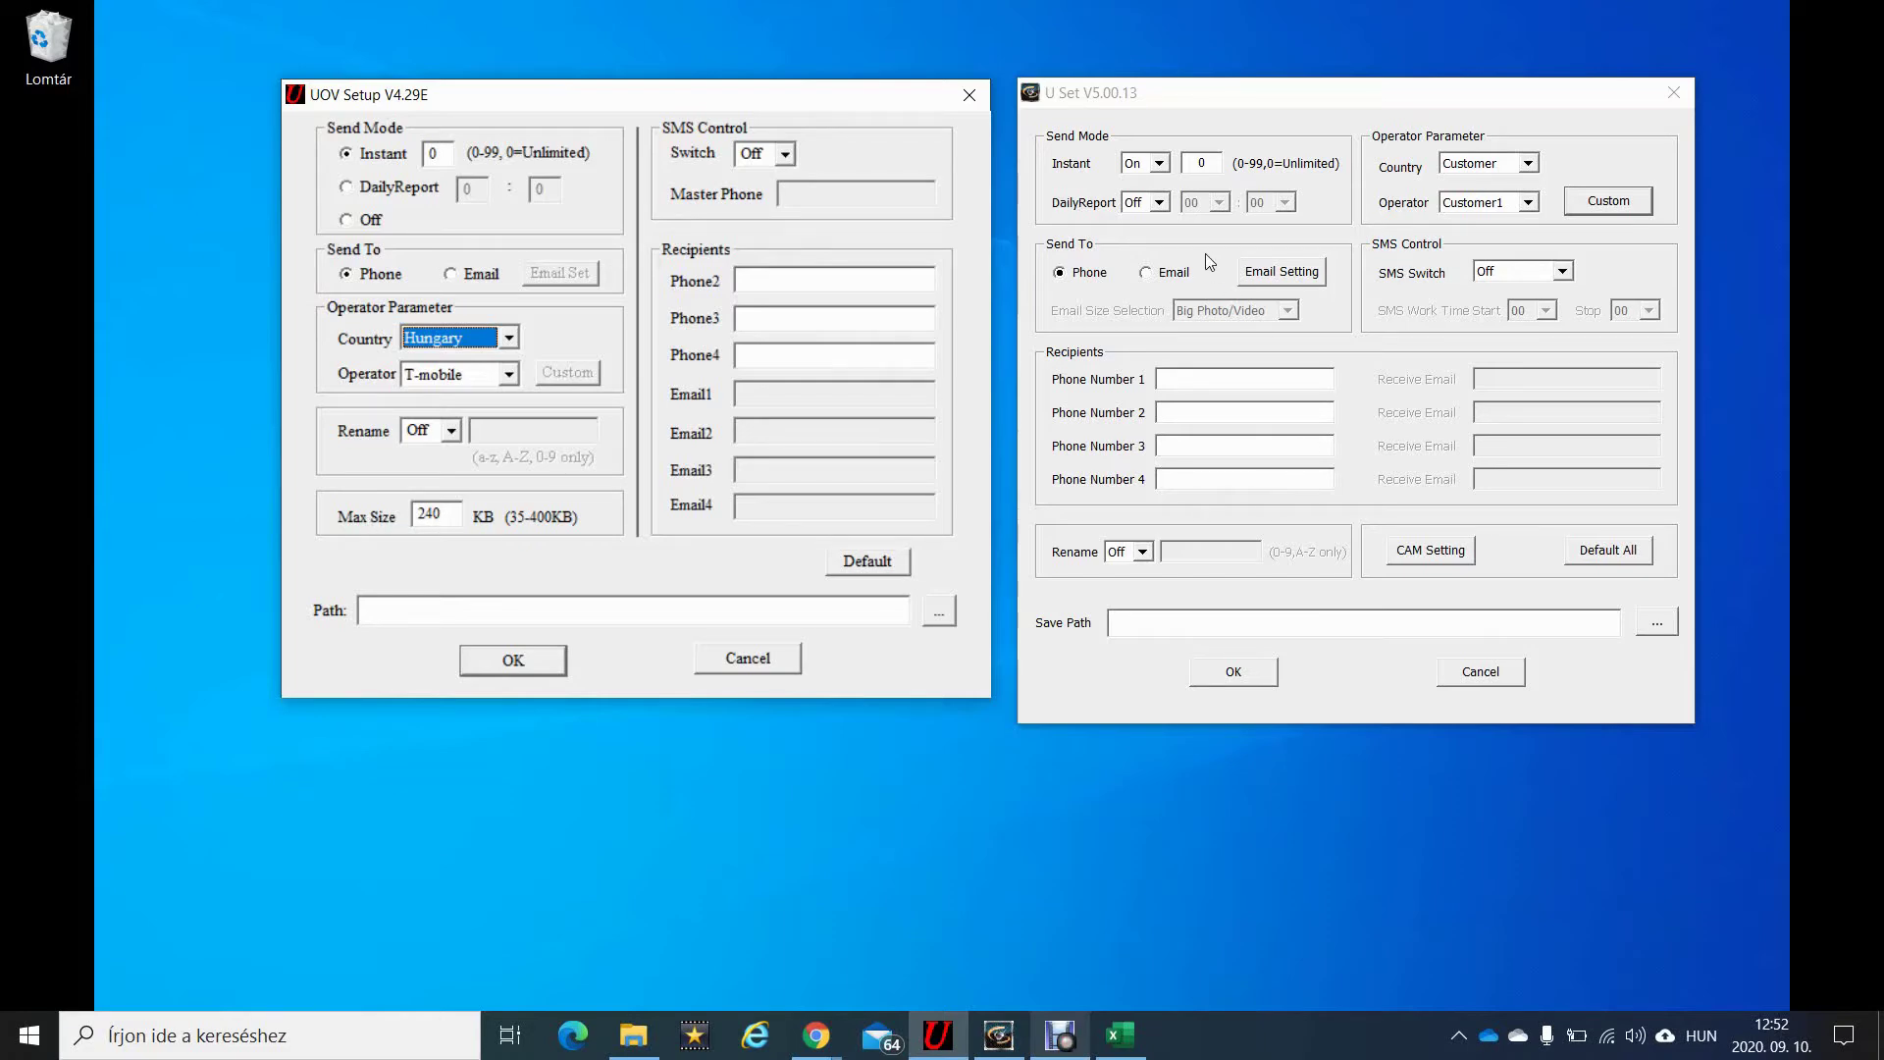
left_click(1178, 276)
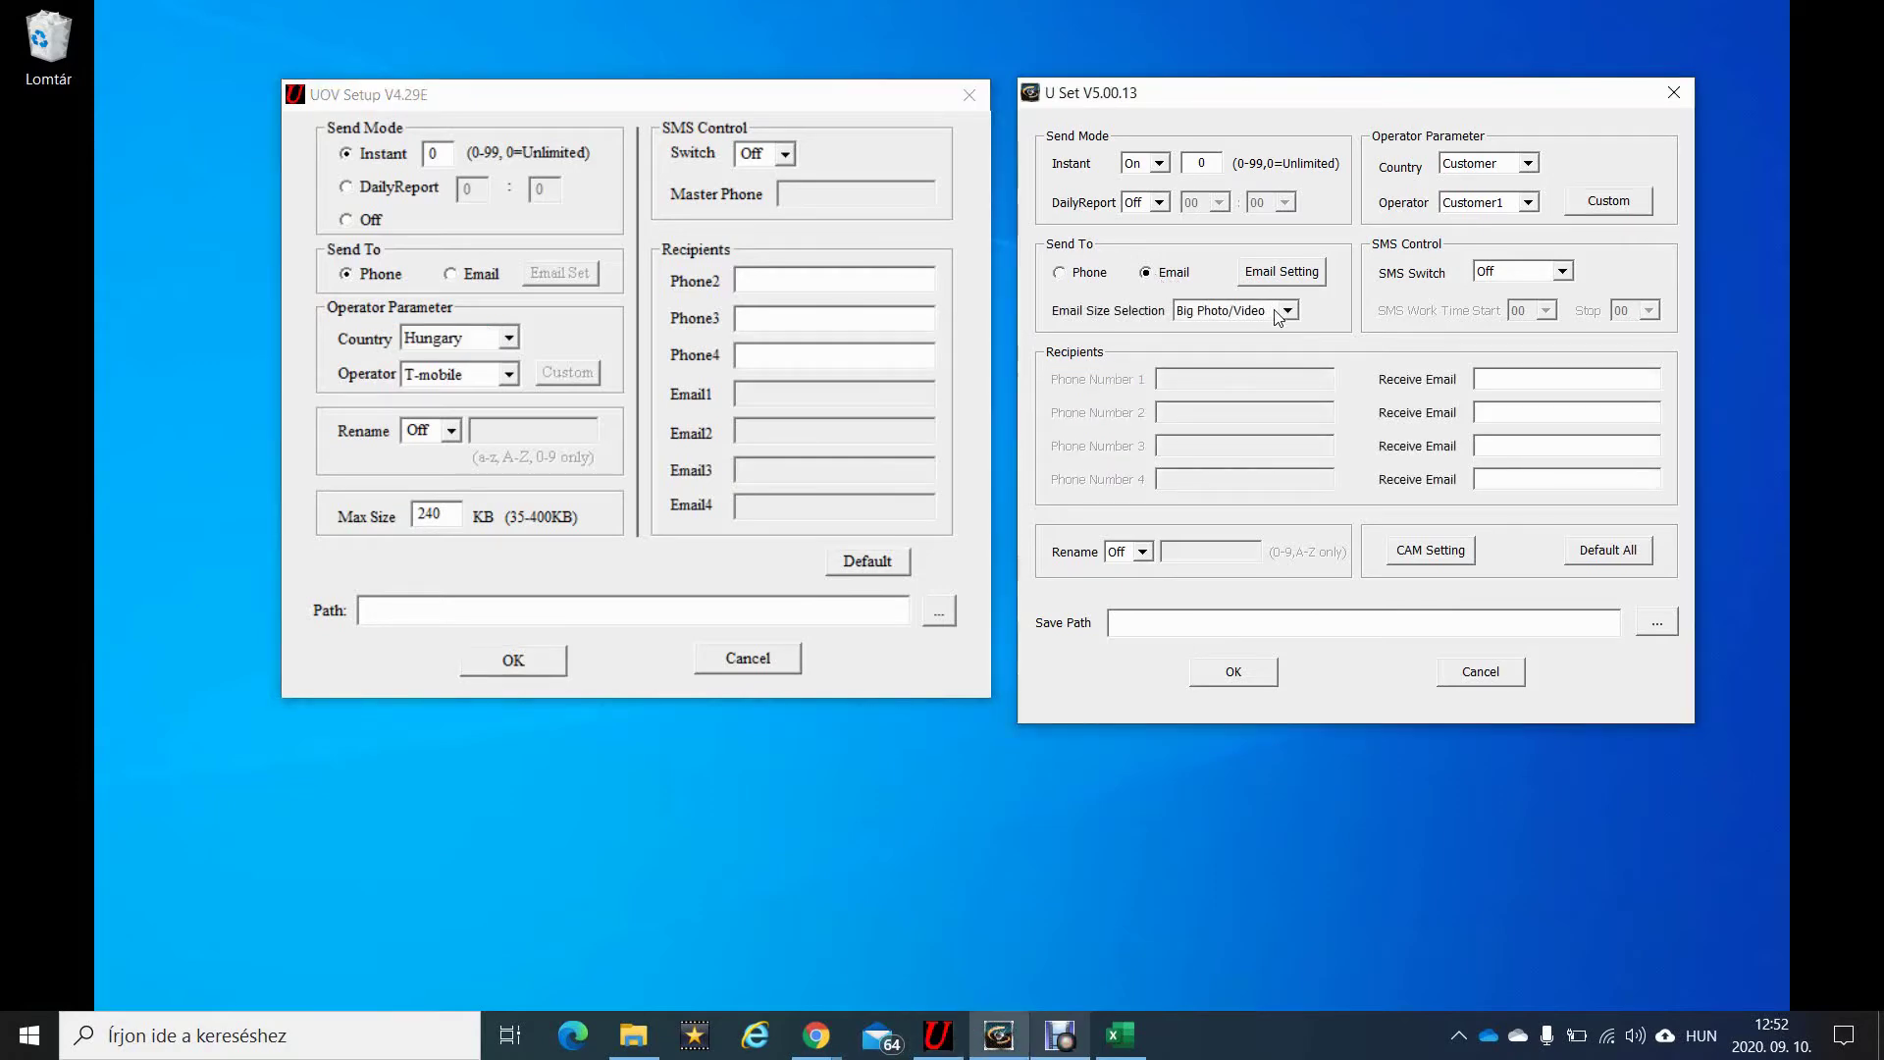
Step: Set U Set's Email Size Selection to Big Photo/Video after briefly trying Small Photo
left_click(1285, 312)
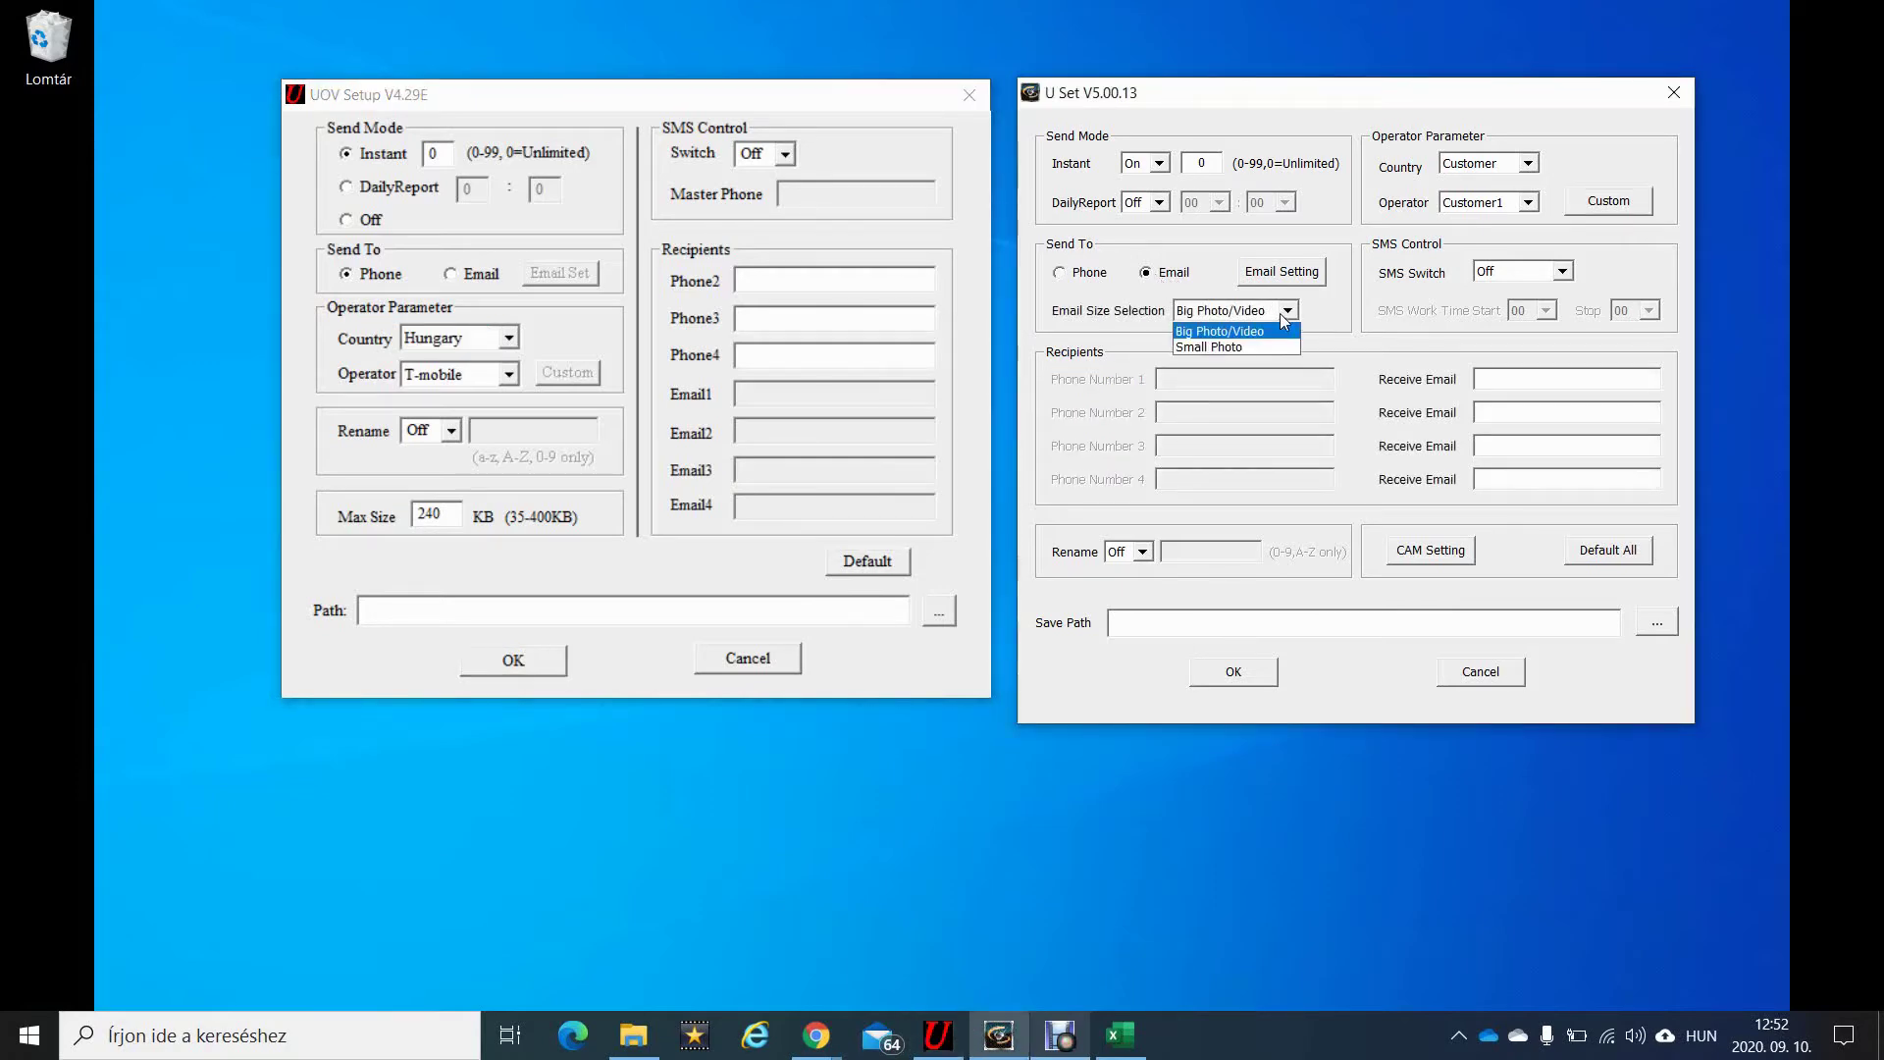
left_click(1262, 348)
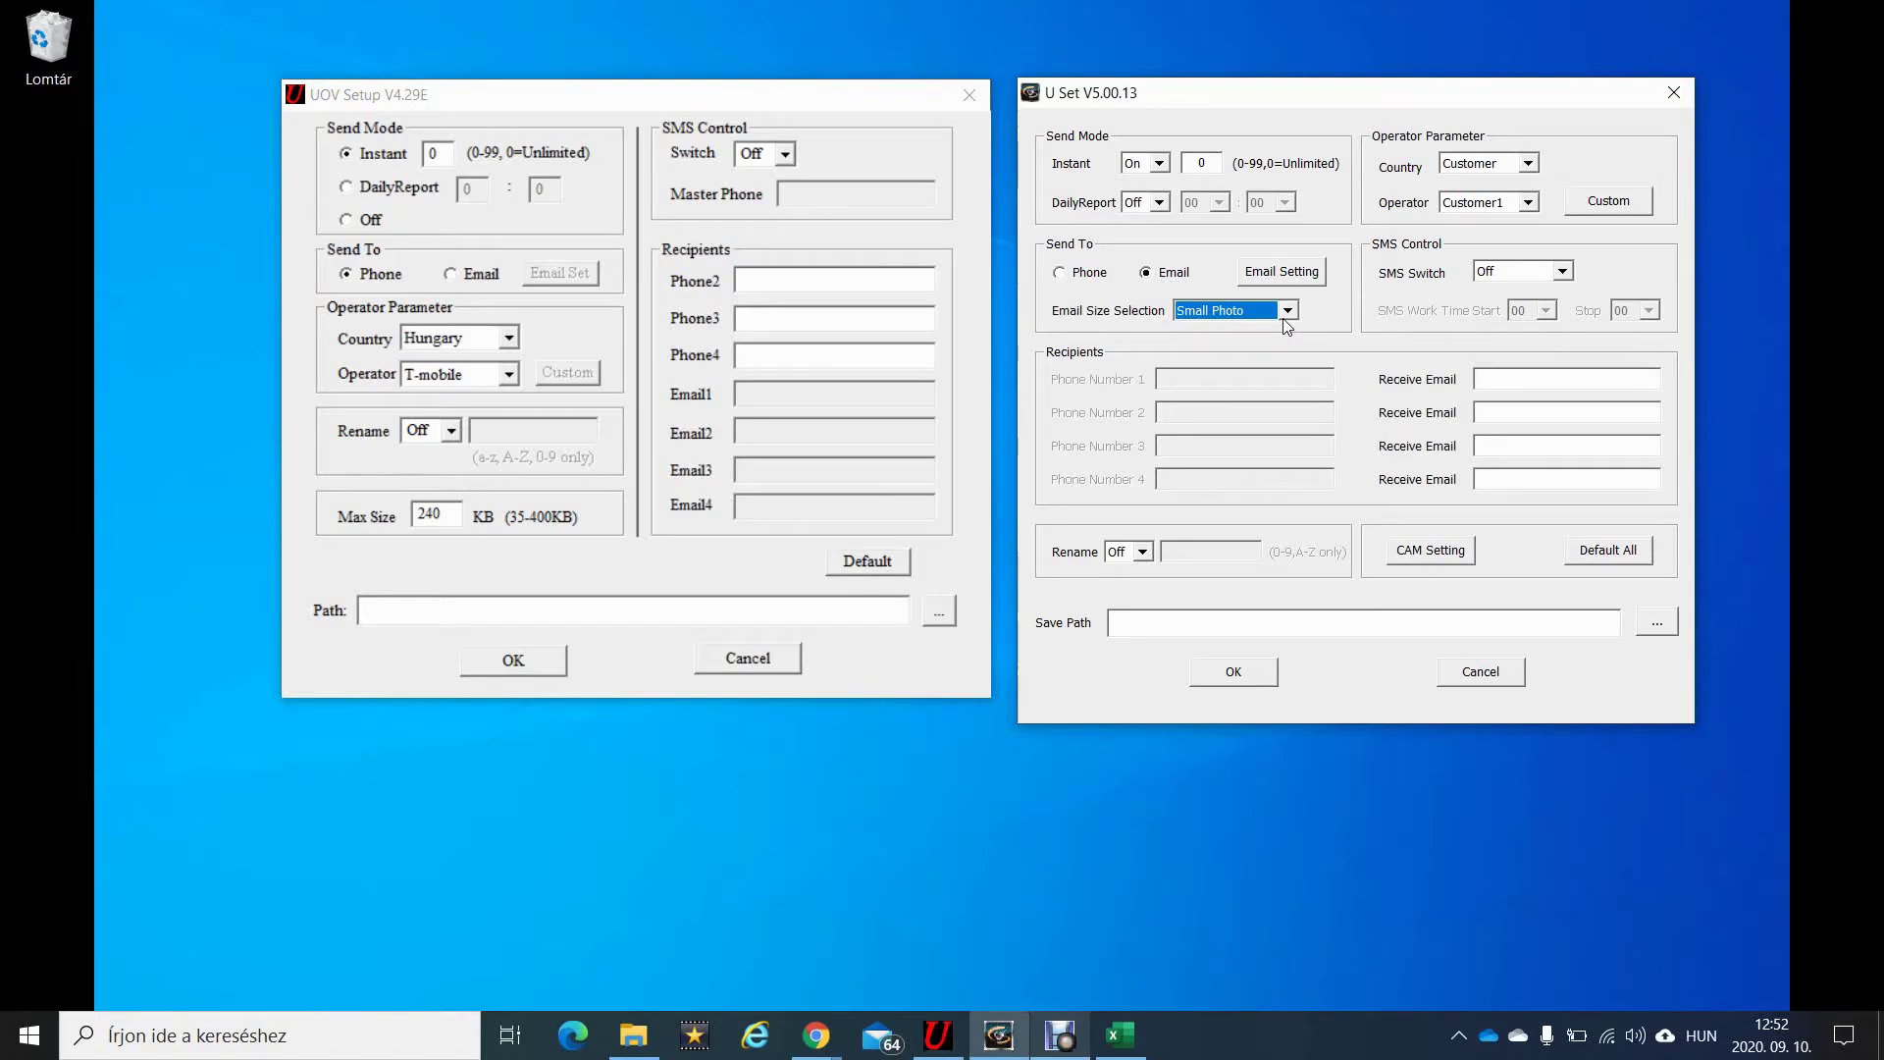
left_click(1287, 312)
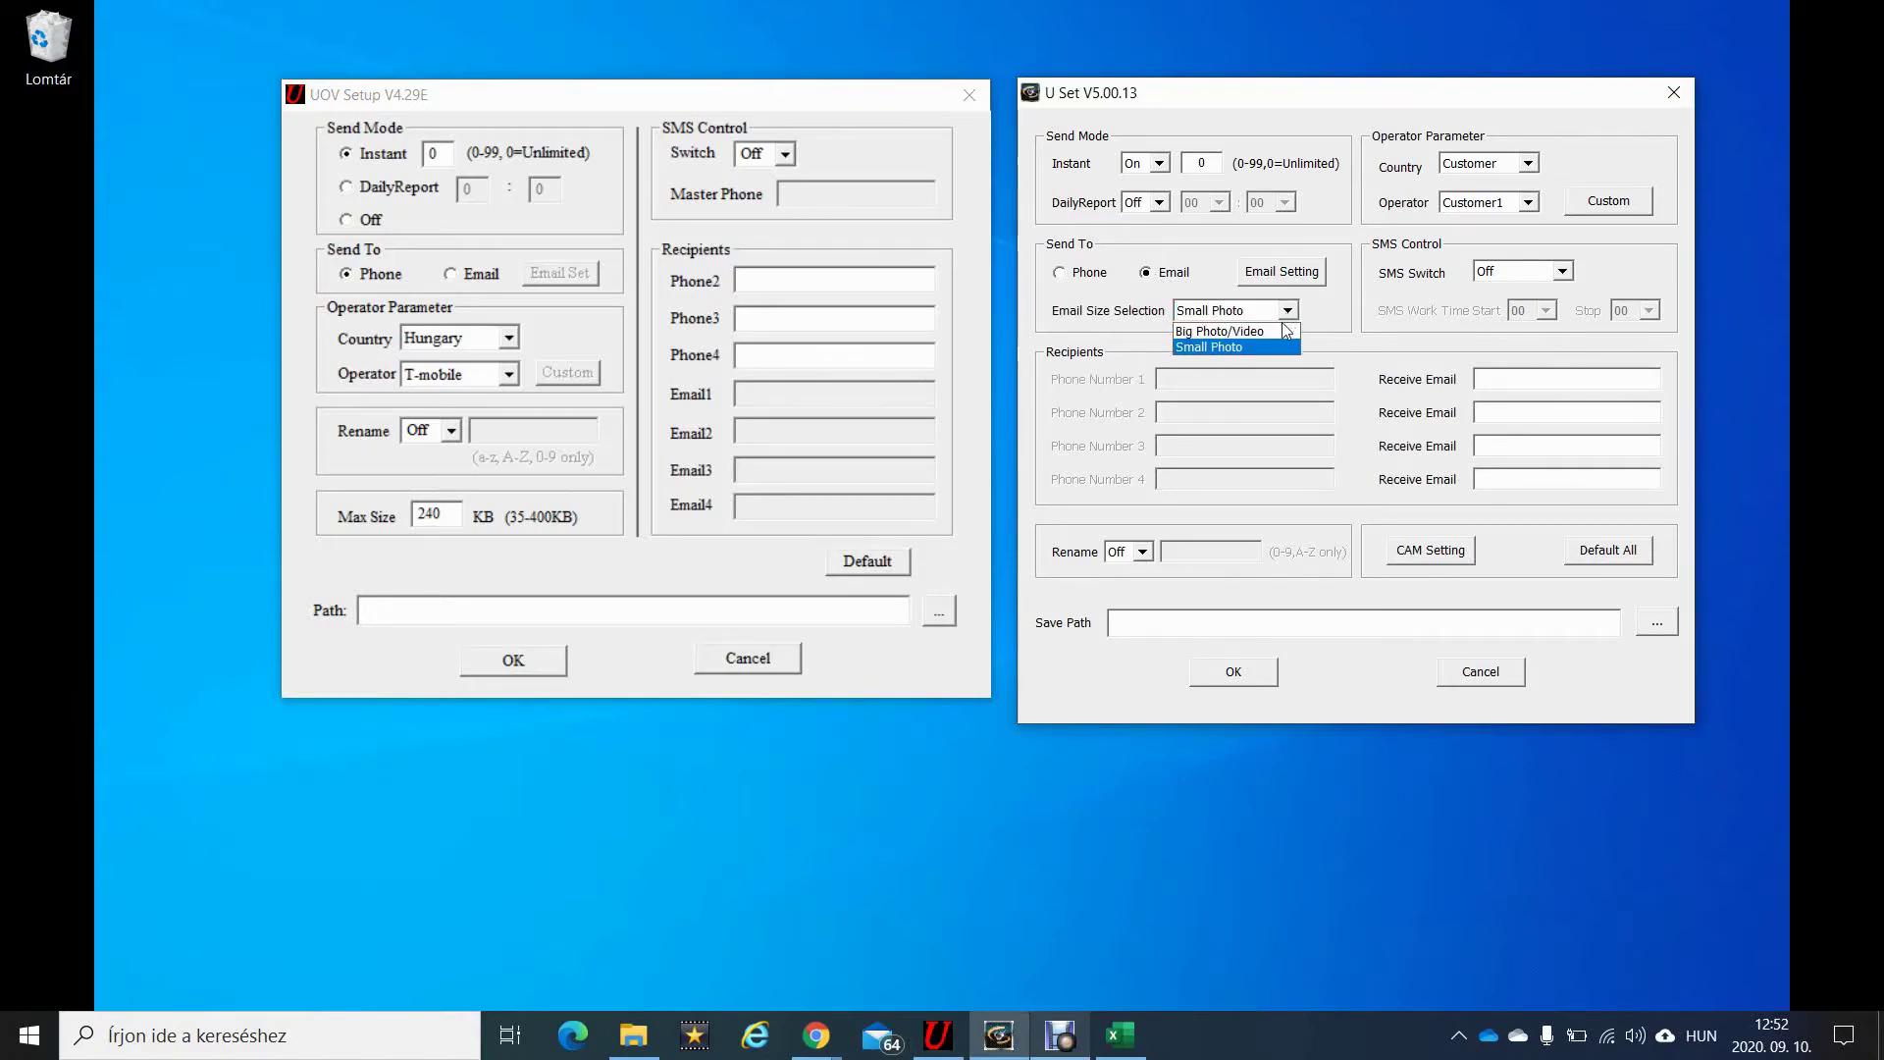
left_click(1271, 333)
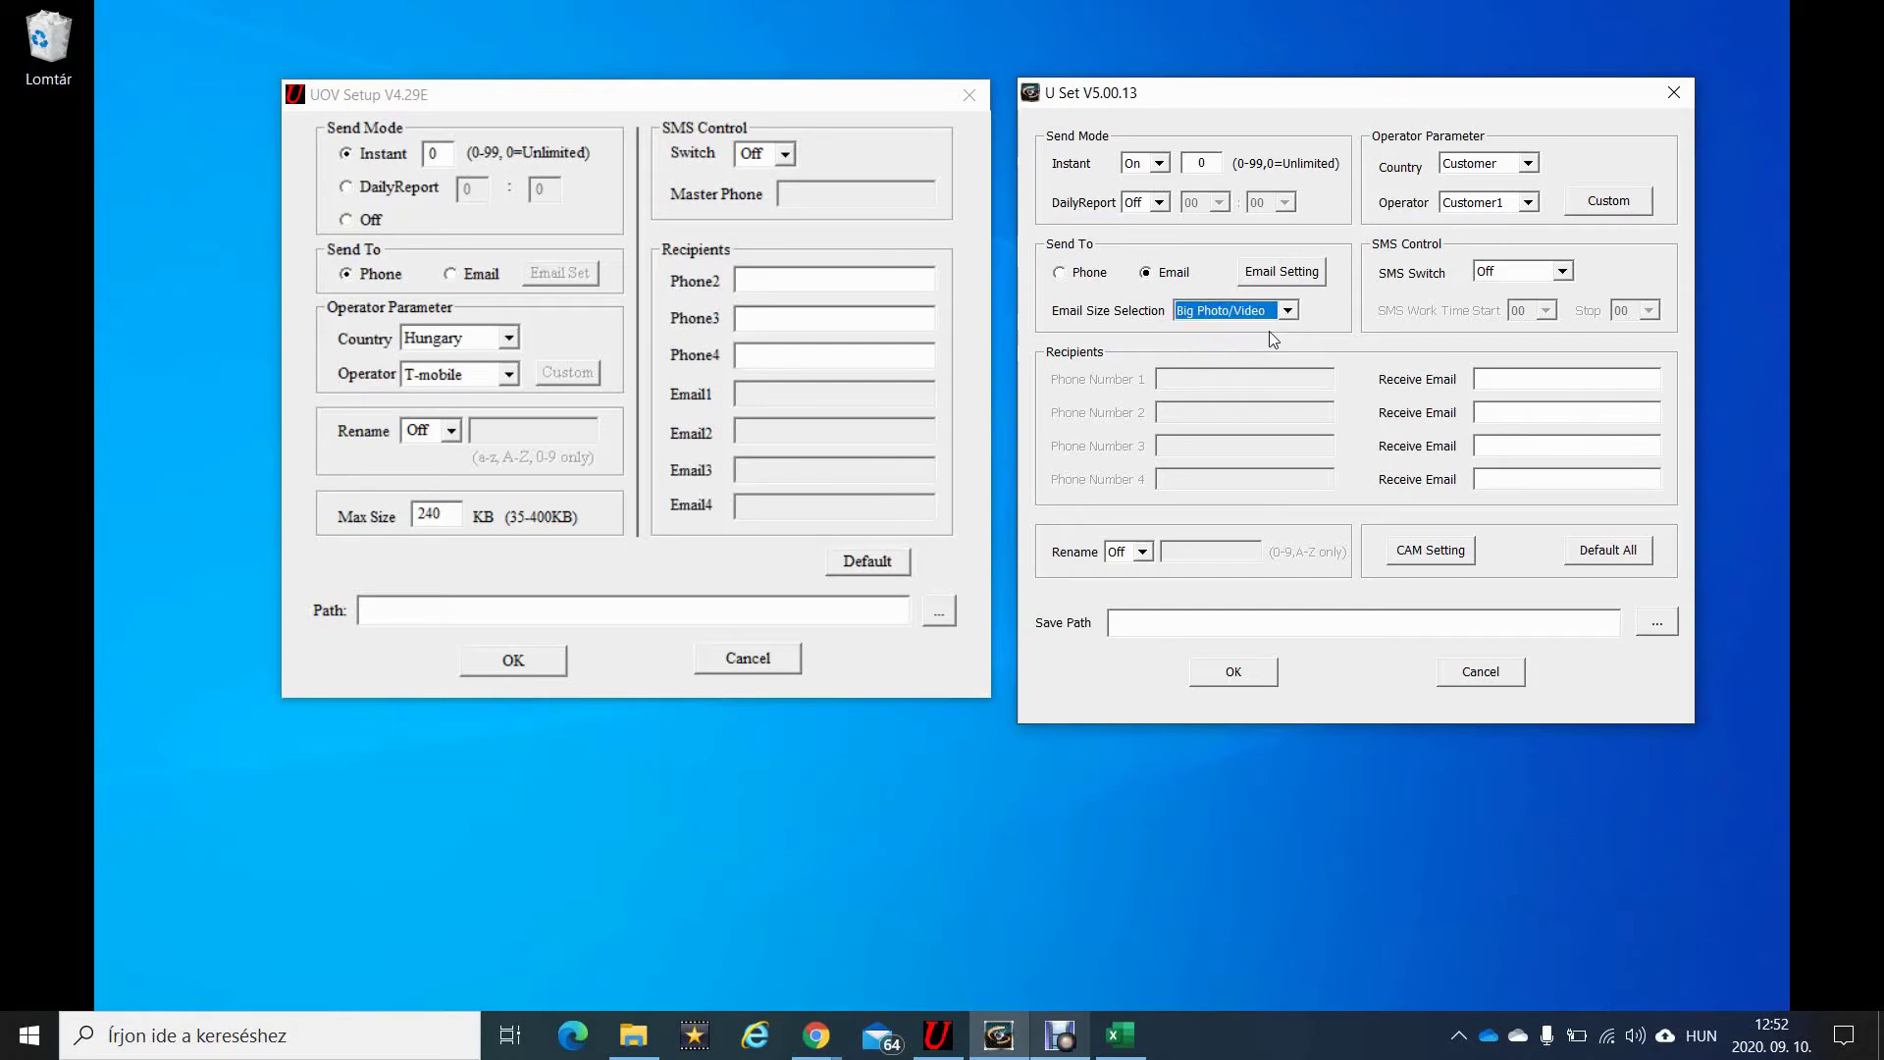
left_click(912, 157)
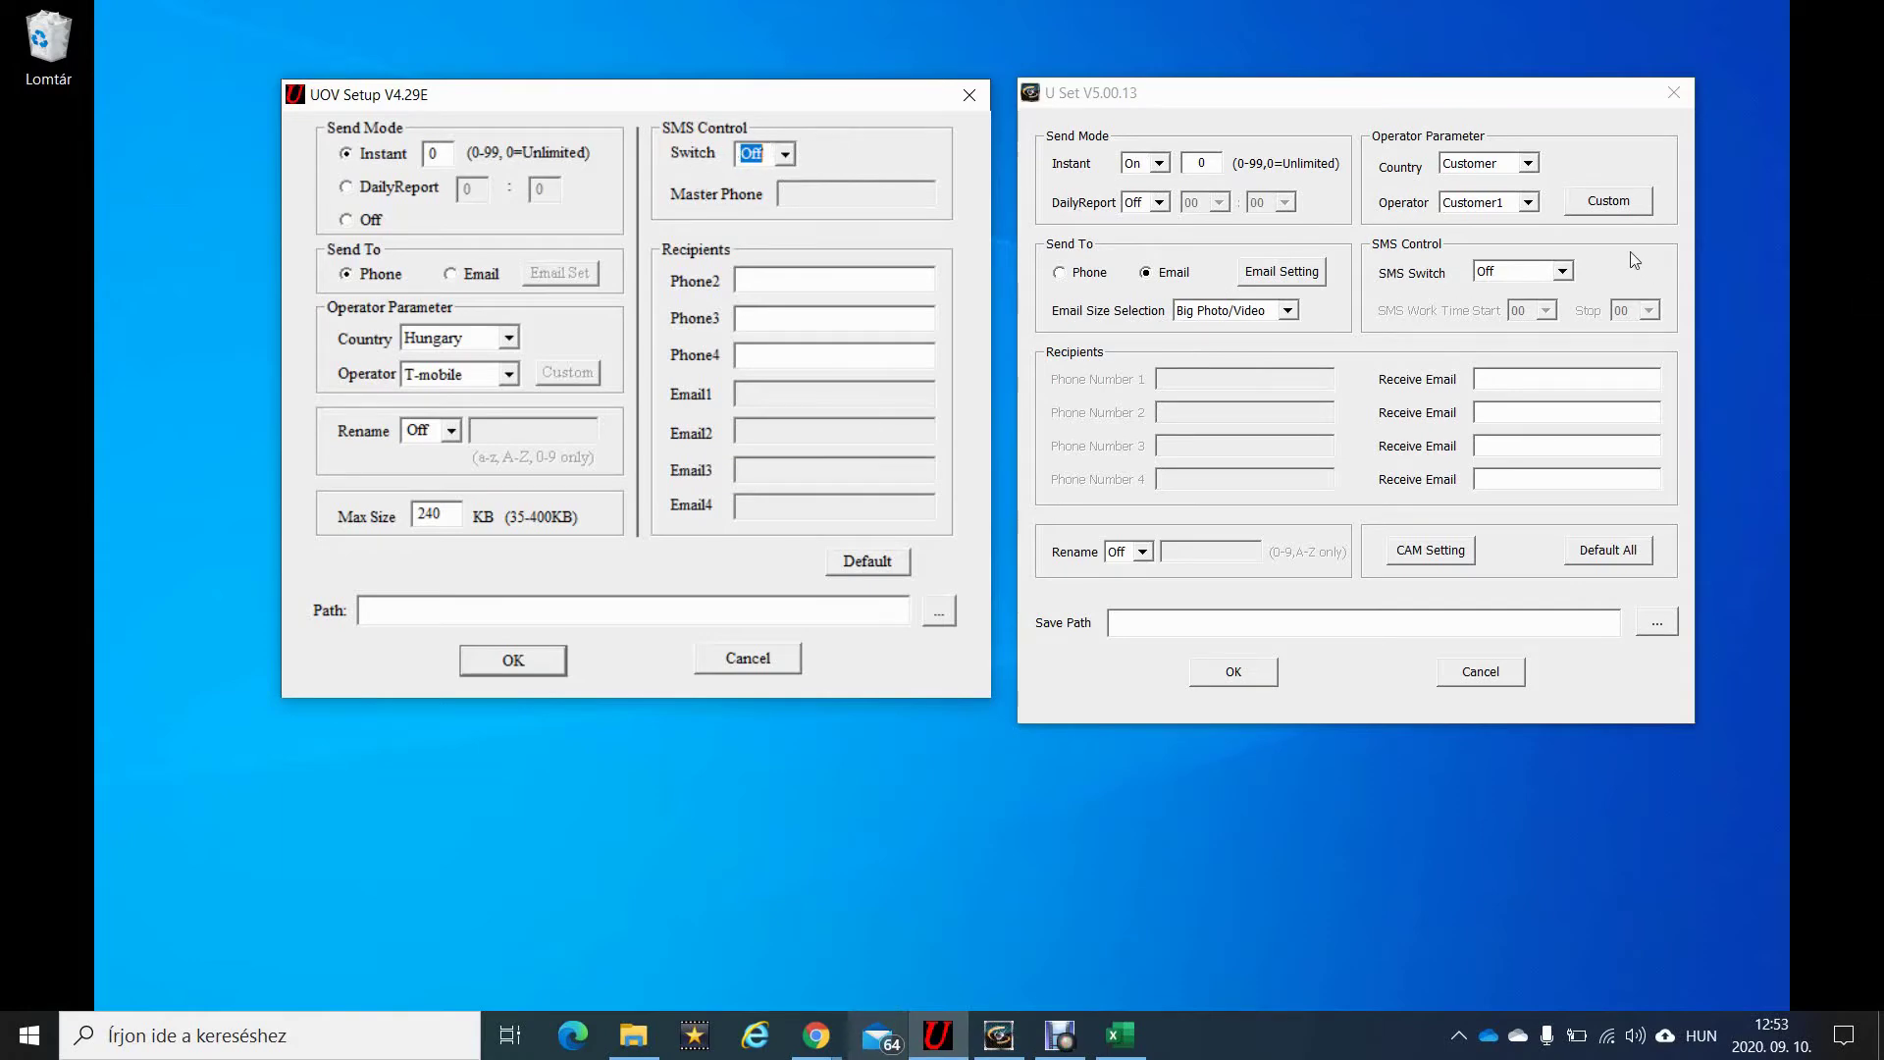
Step: Turn UOV Setup's SMS Control Switch to On
left_click(784, 154)
left_click(772, 199)
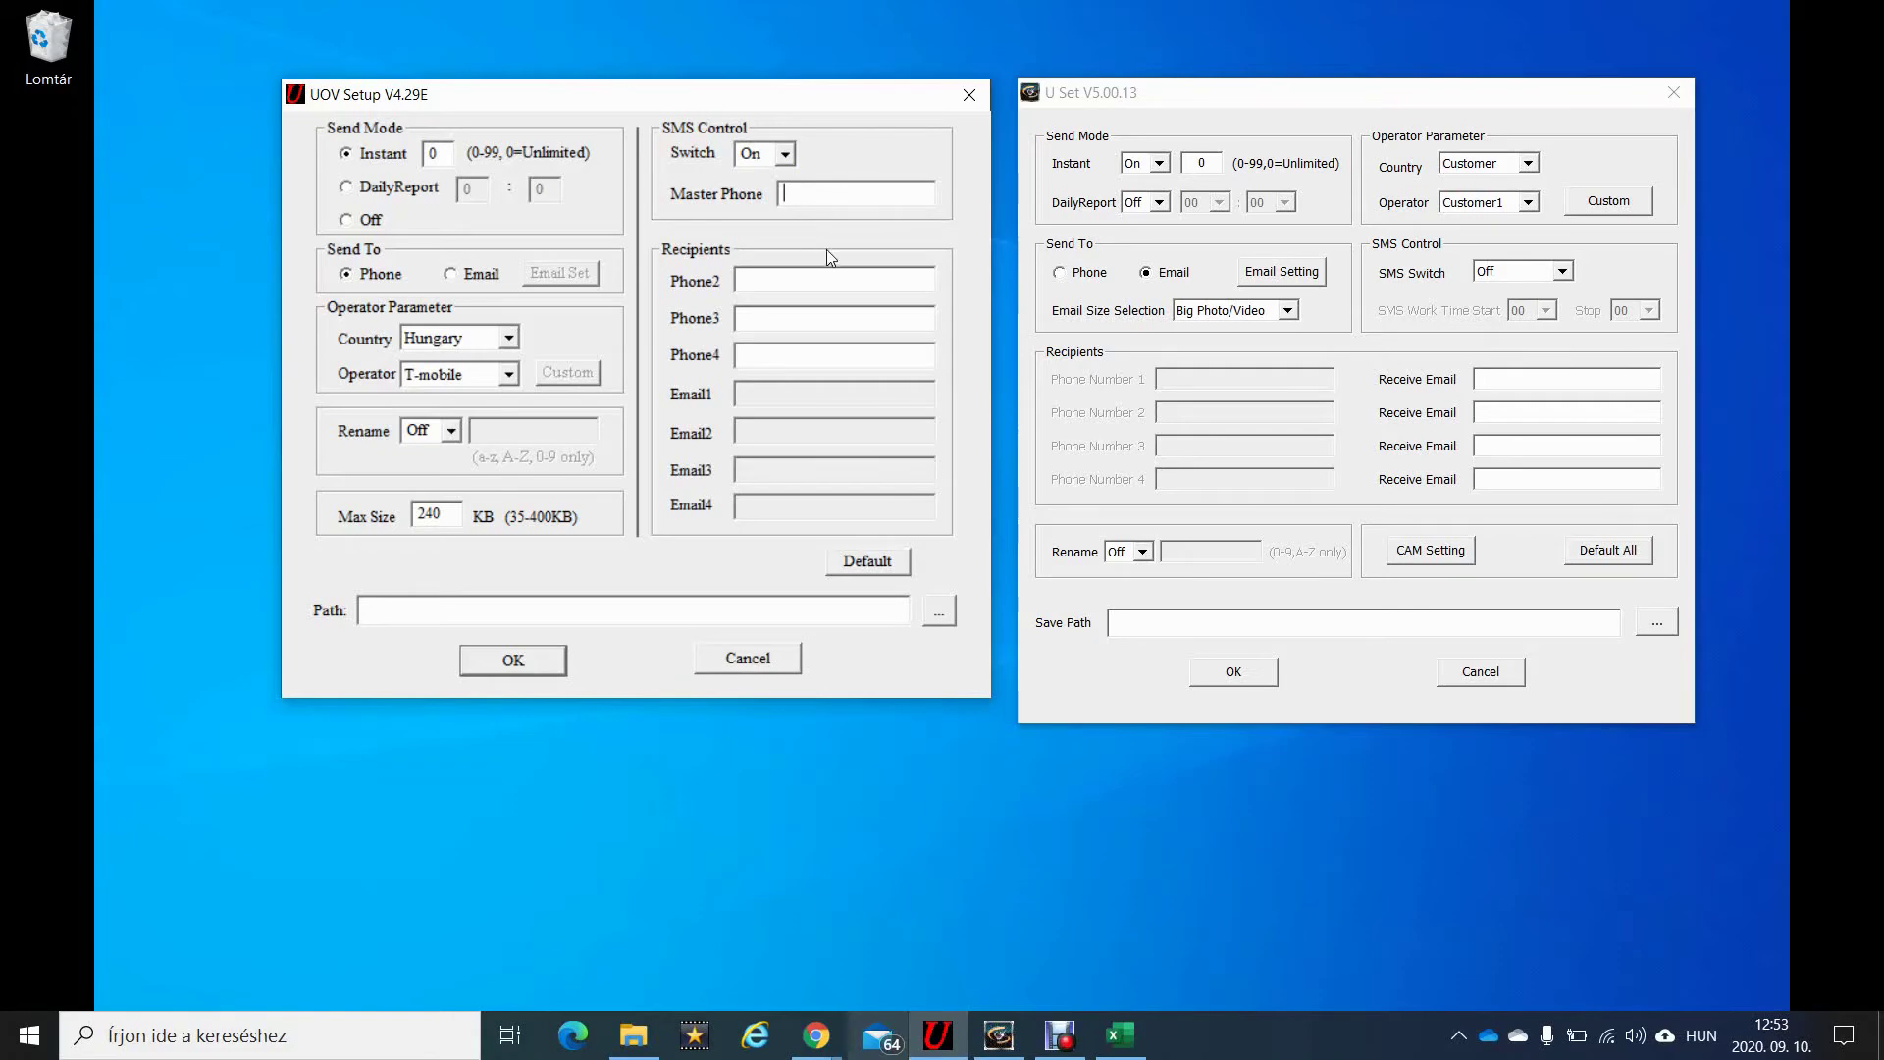
Step: Choose gmail in U Set's Sender Email Setting, giving smtp.gmail.com, SSL/TLS, port 465
left_click(1314, 275)
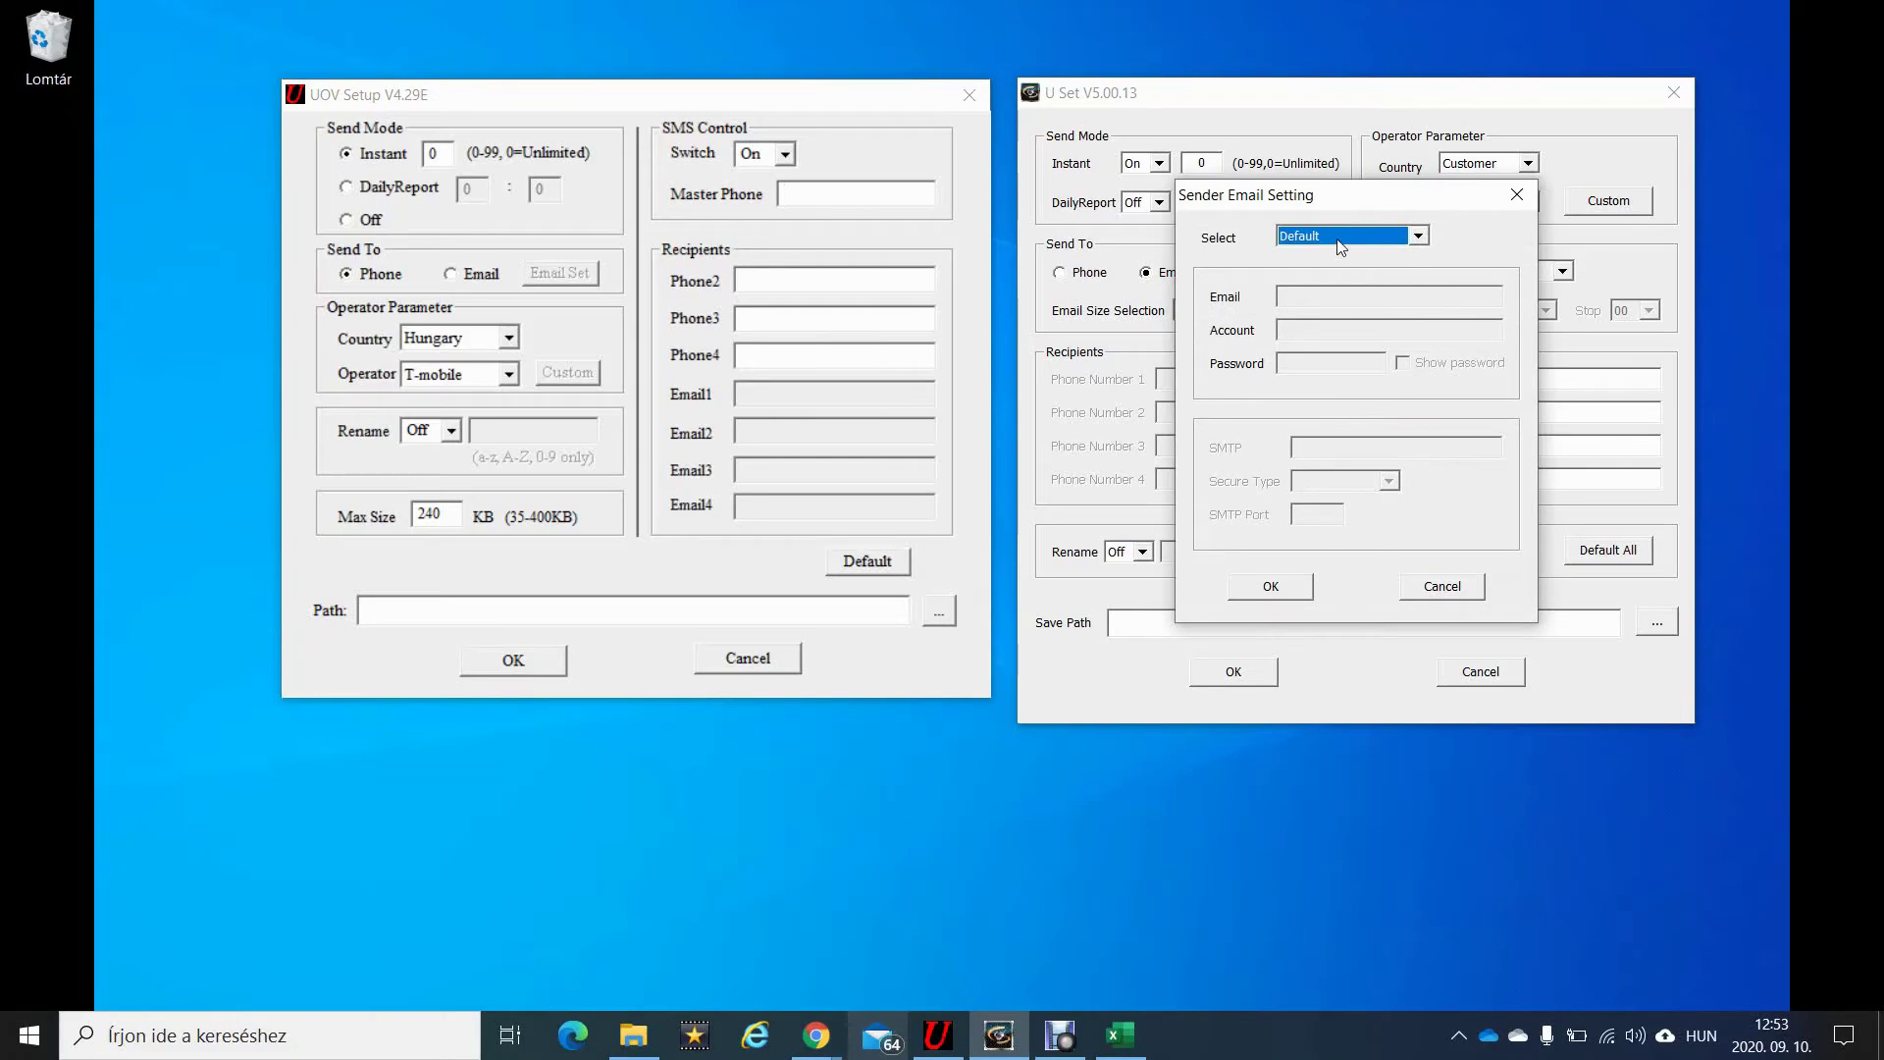
left_click(1340, 237)
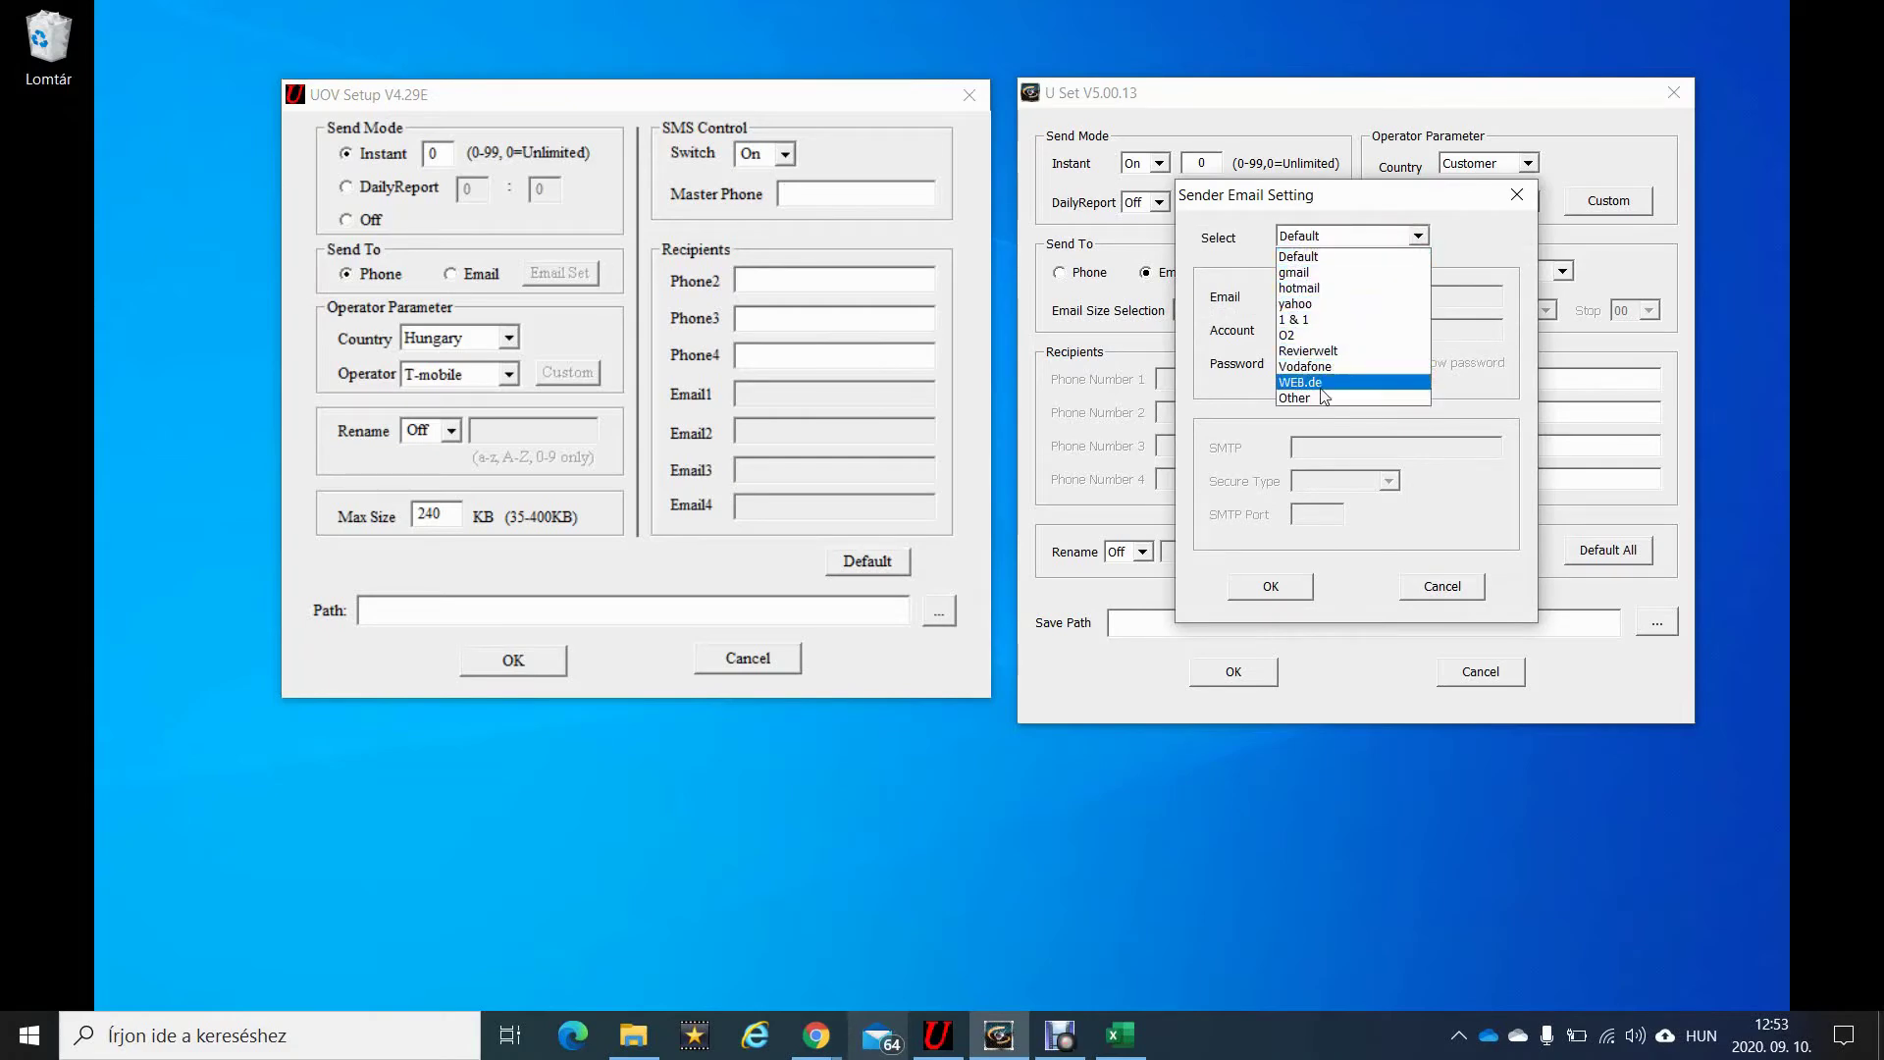
left_click(1322, 272)
left_click(1326, 296)
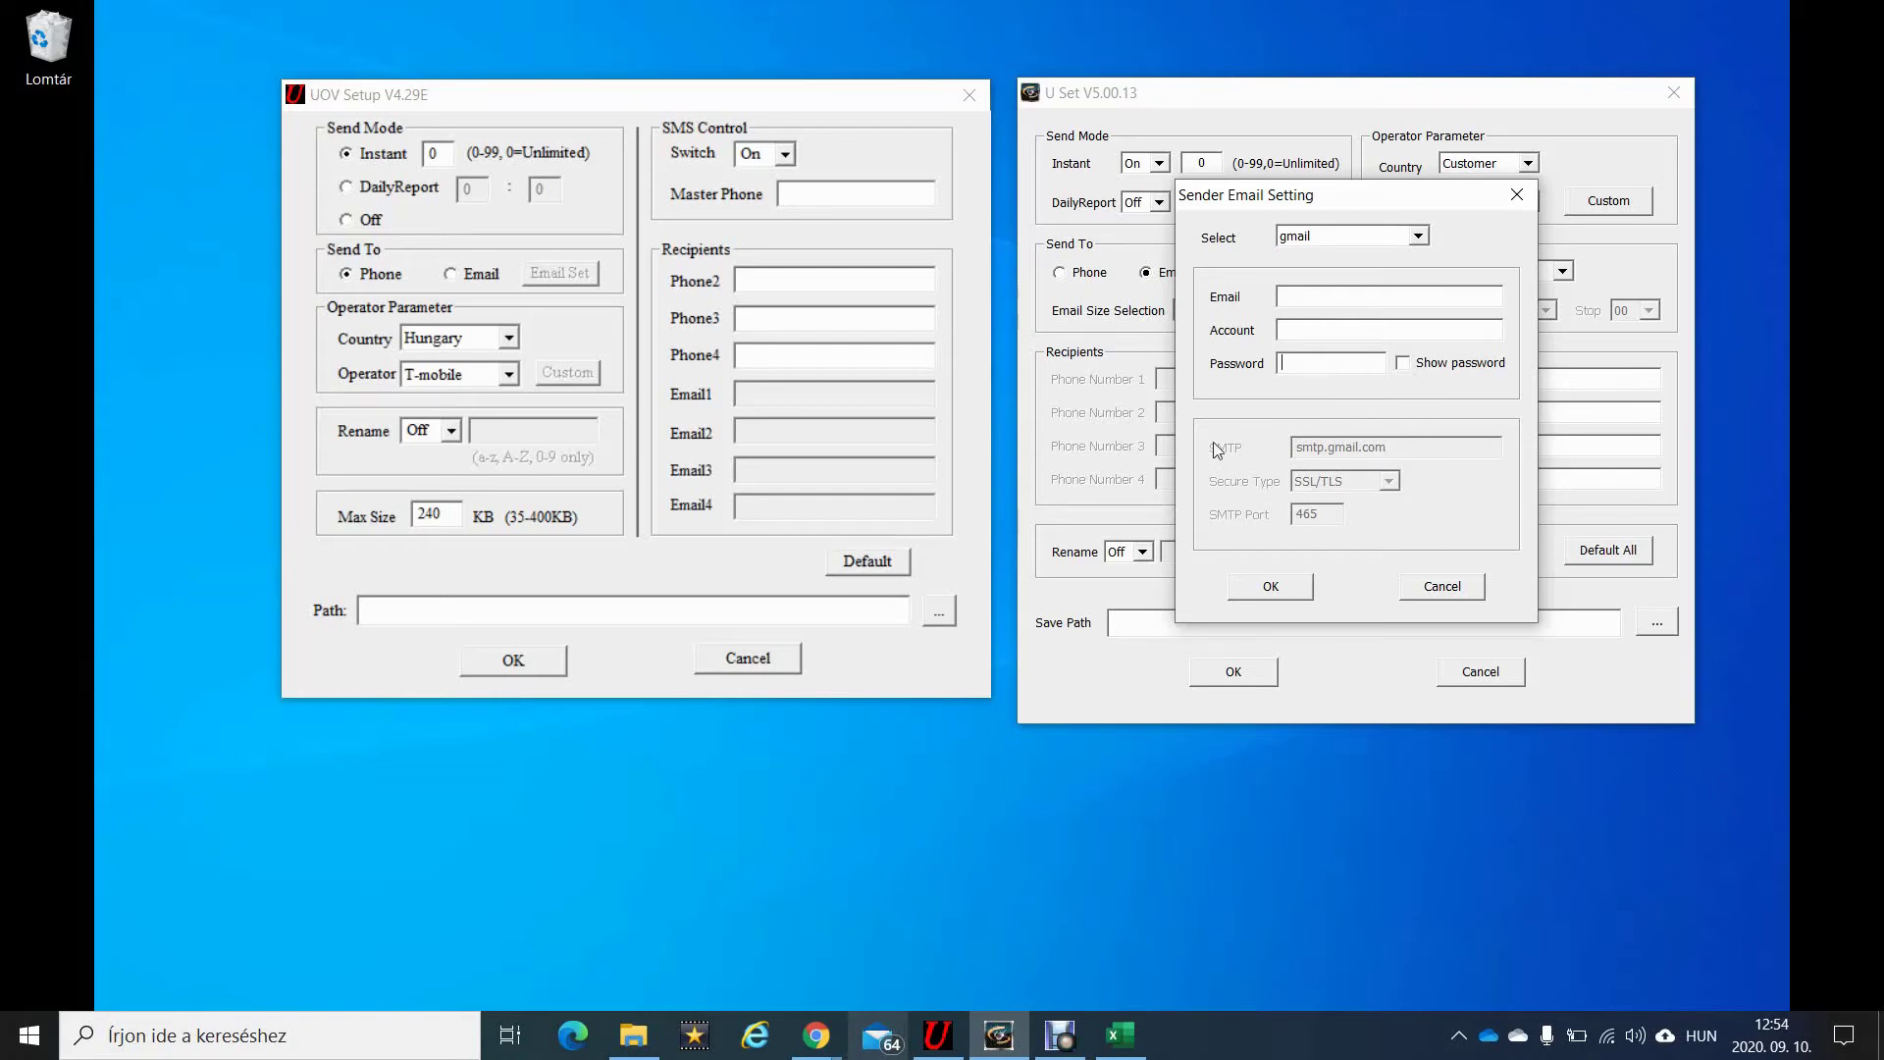
left_click(1325, 243)
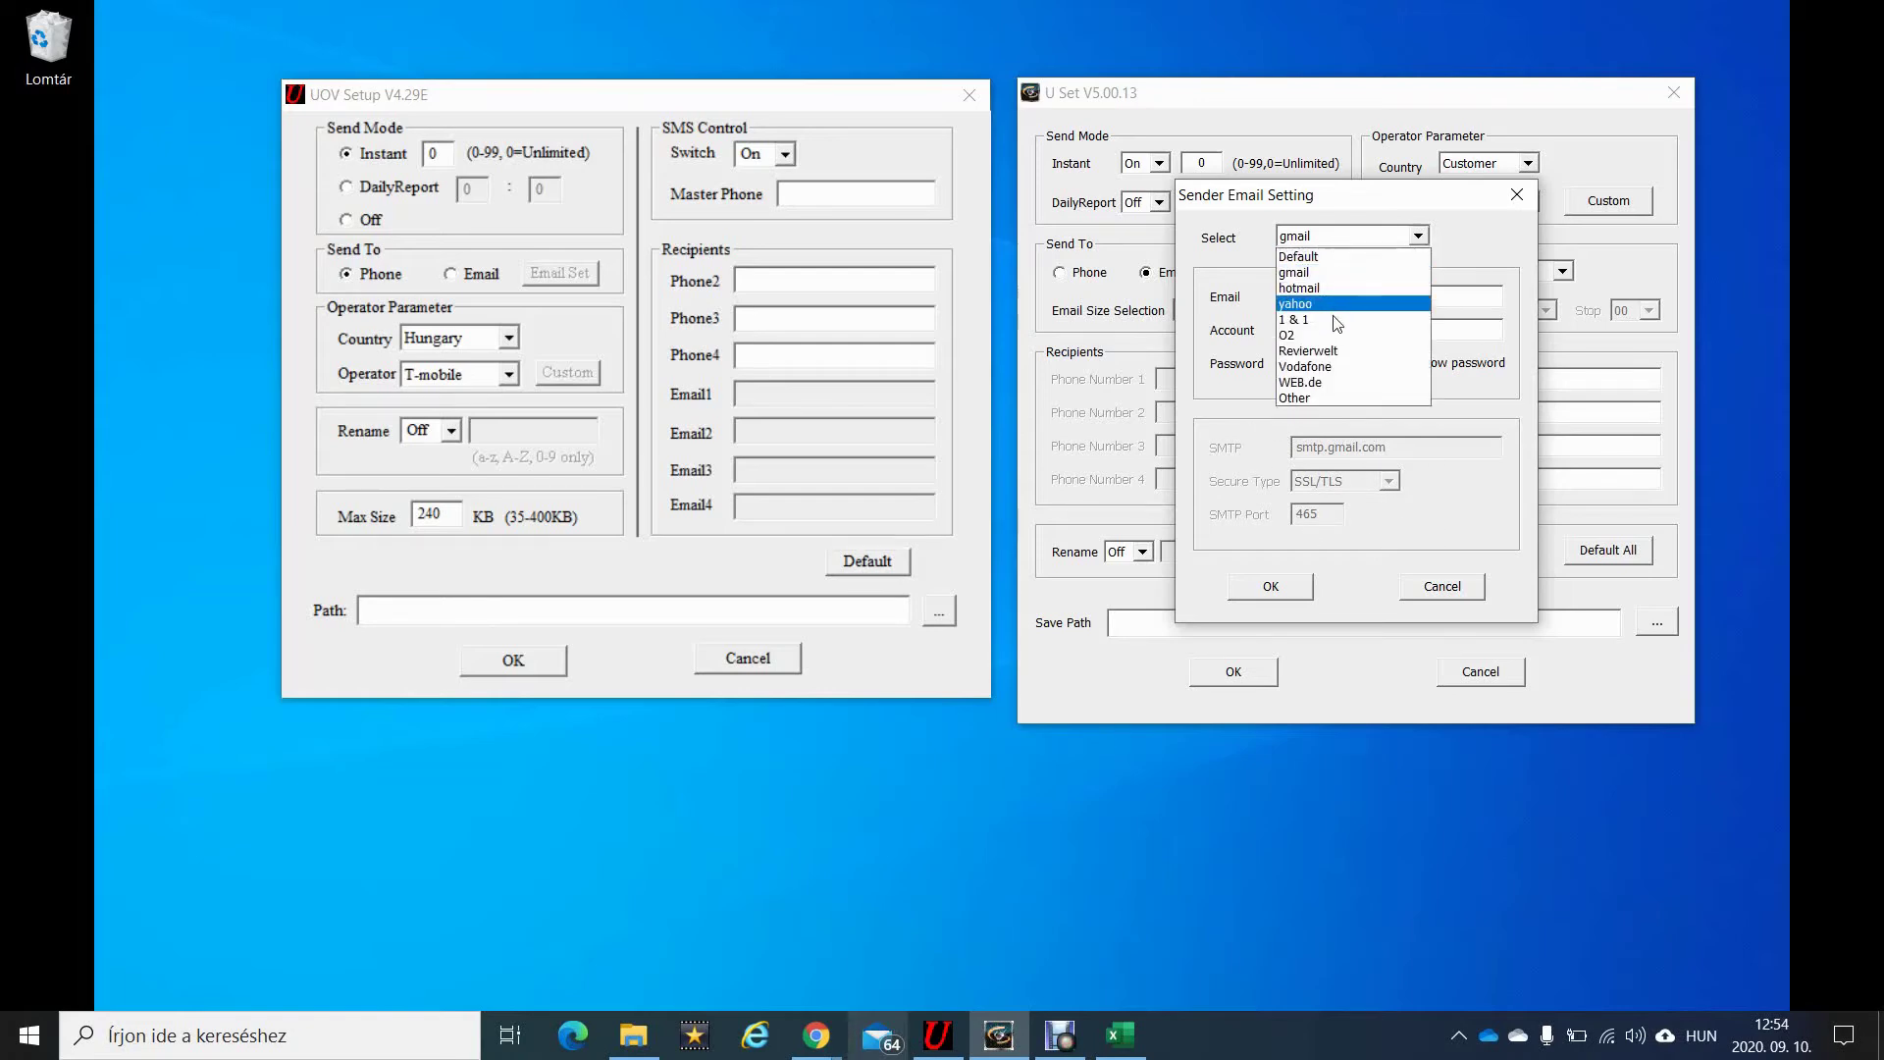
Step: Keep gmail as the provider and save the sender email account settings
left_click(1324, 404)
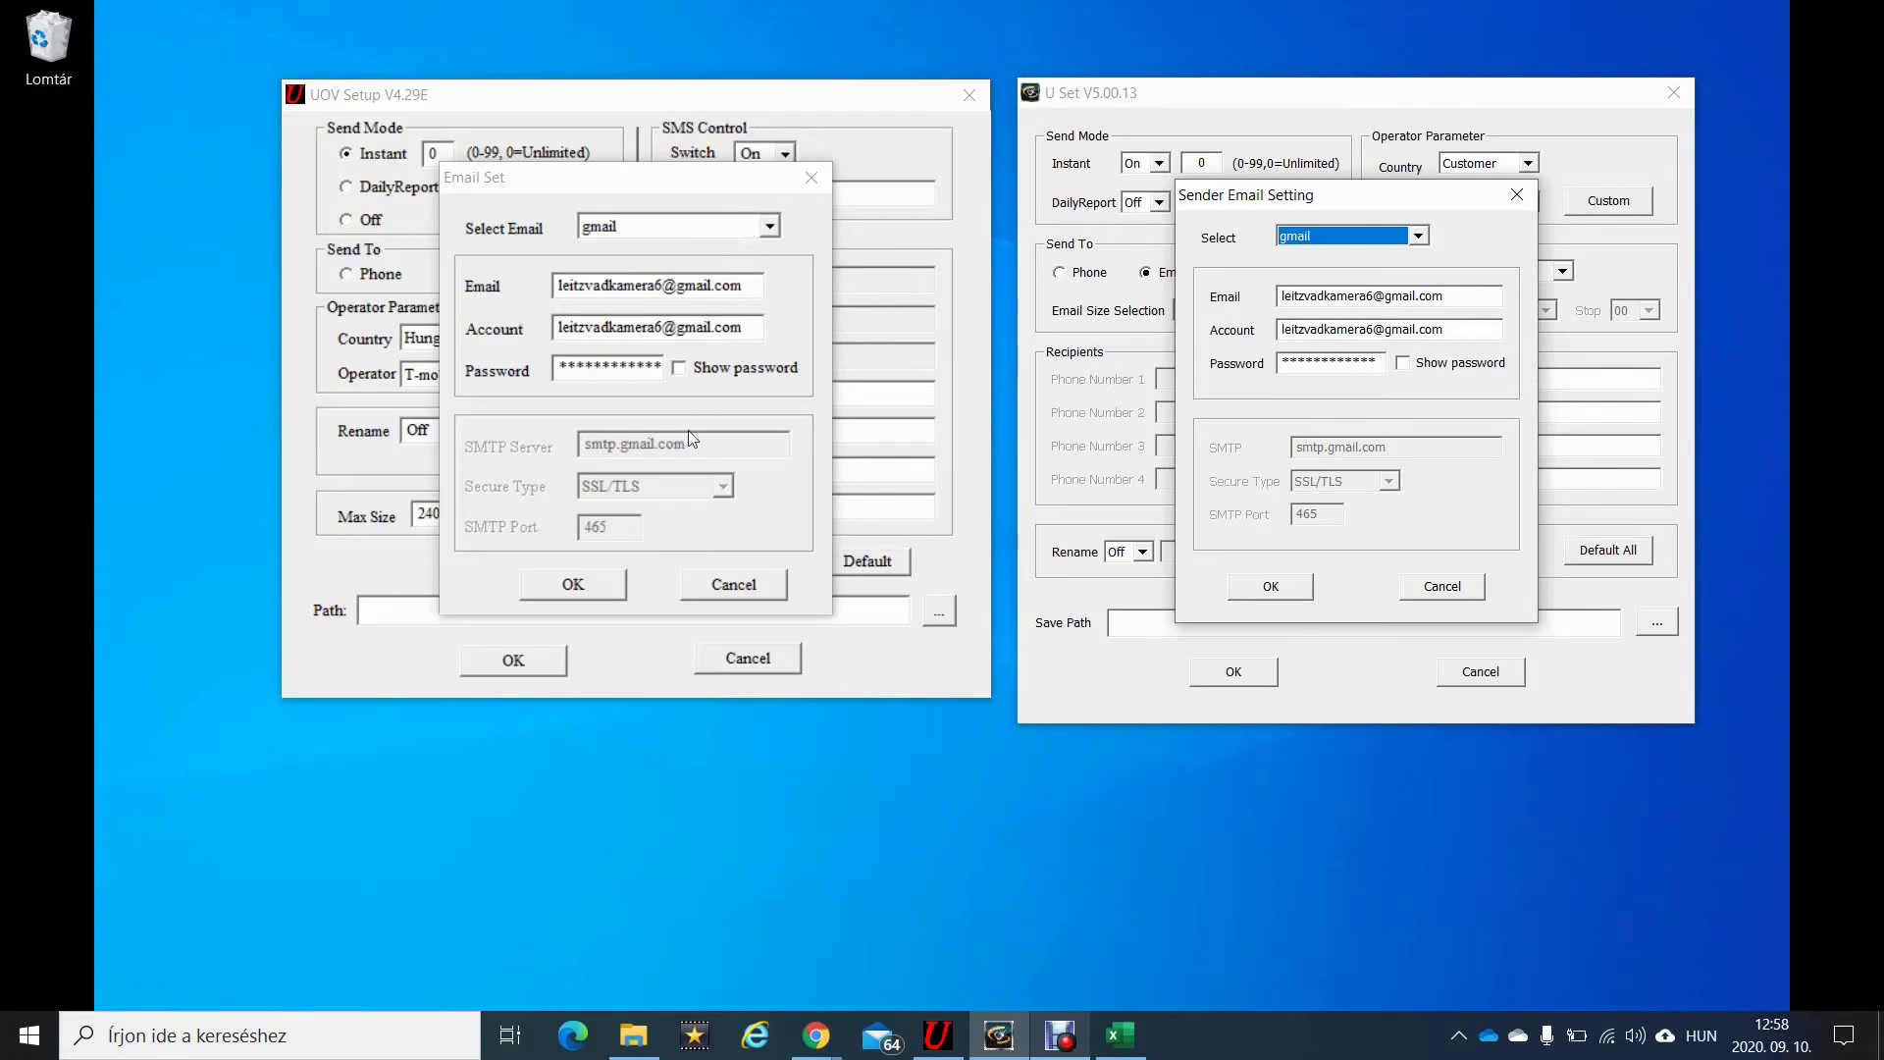
left_click(604, 585)
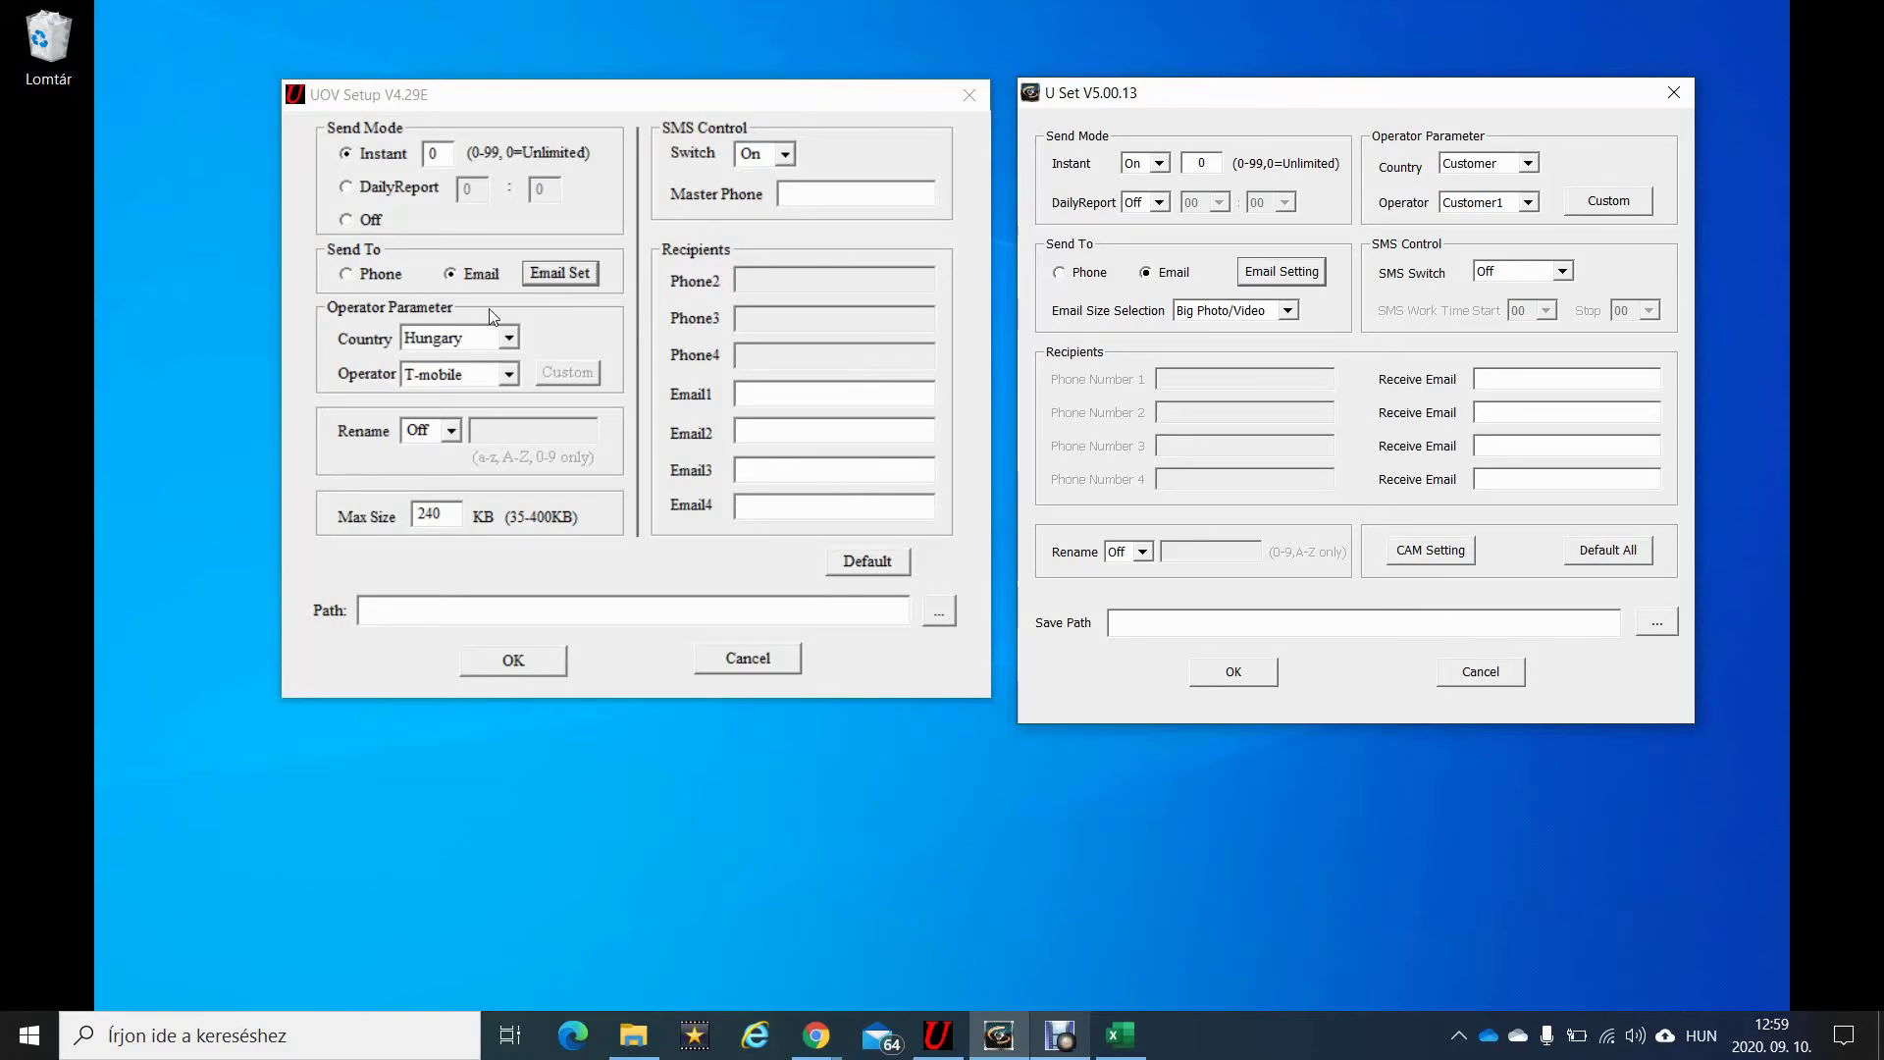
Step: Switch Send To from Phone back to Email so the recipient goes into the Email1 field
left_click(349, 278)
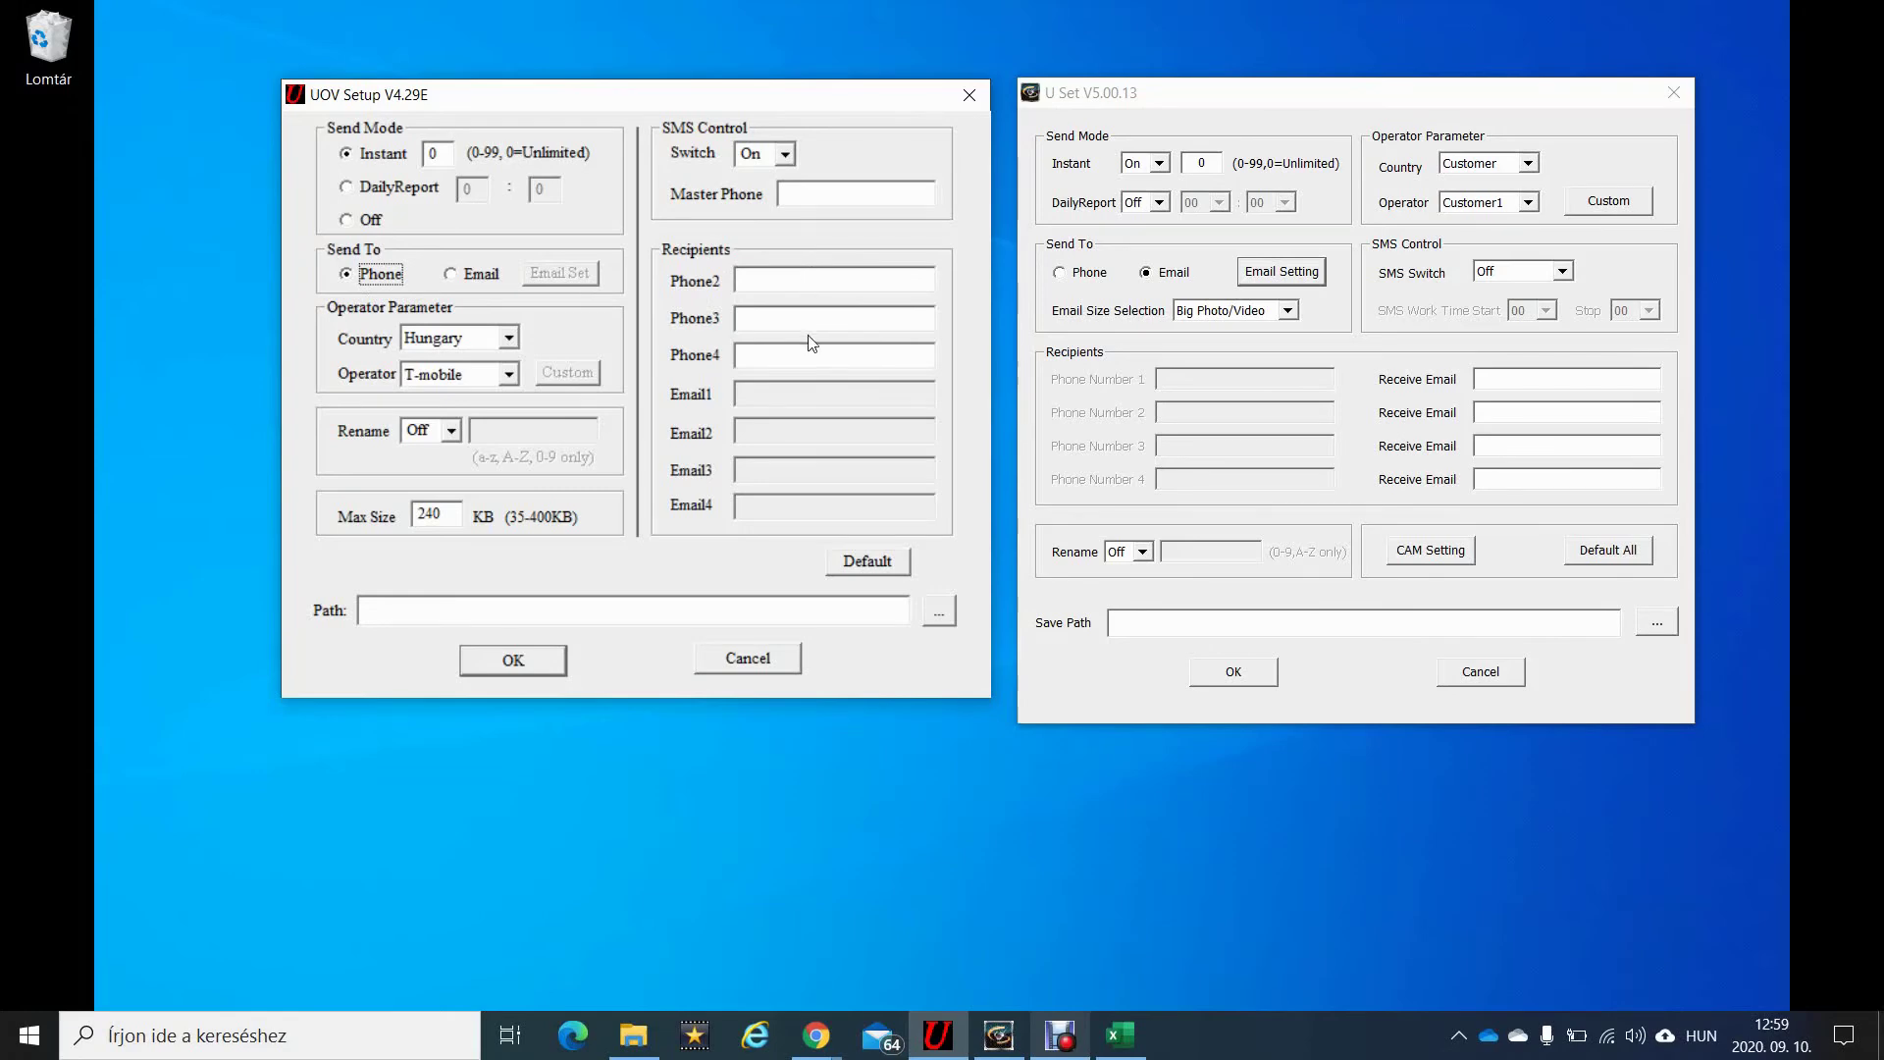
left_click(1073, 273)
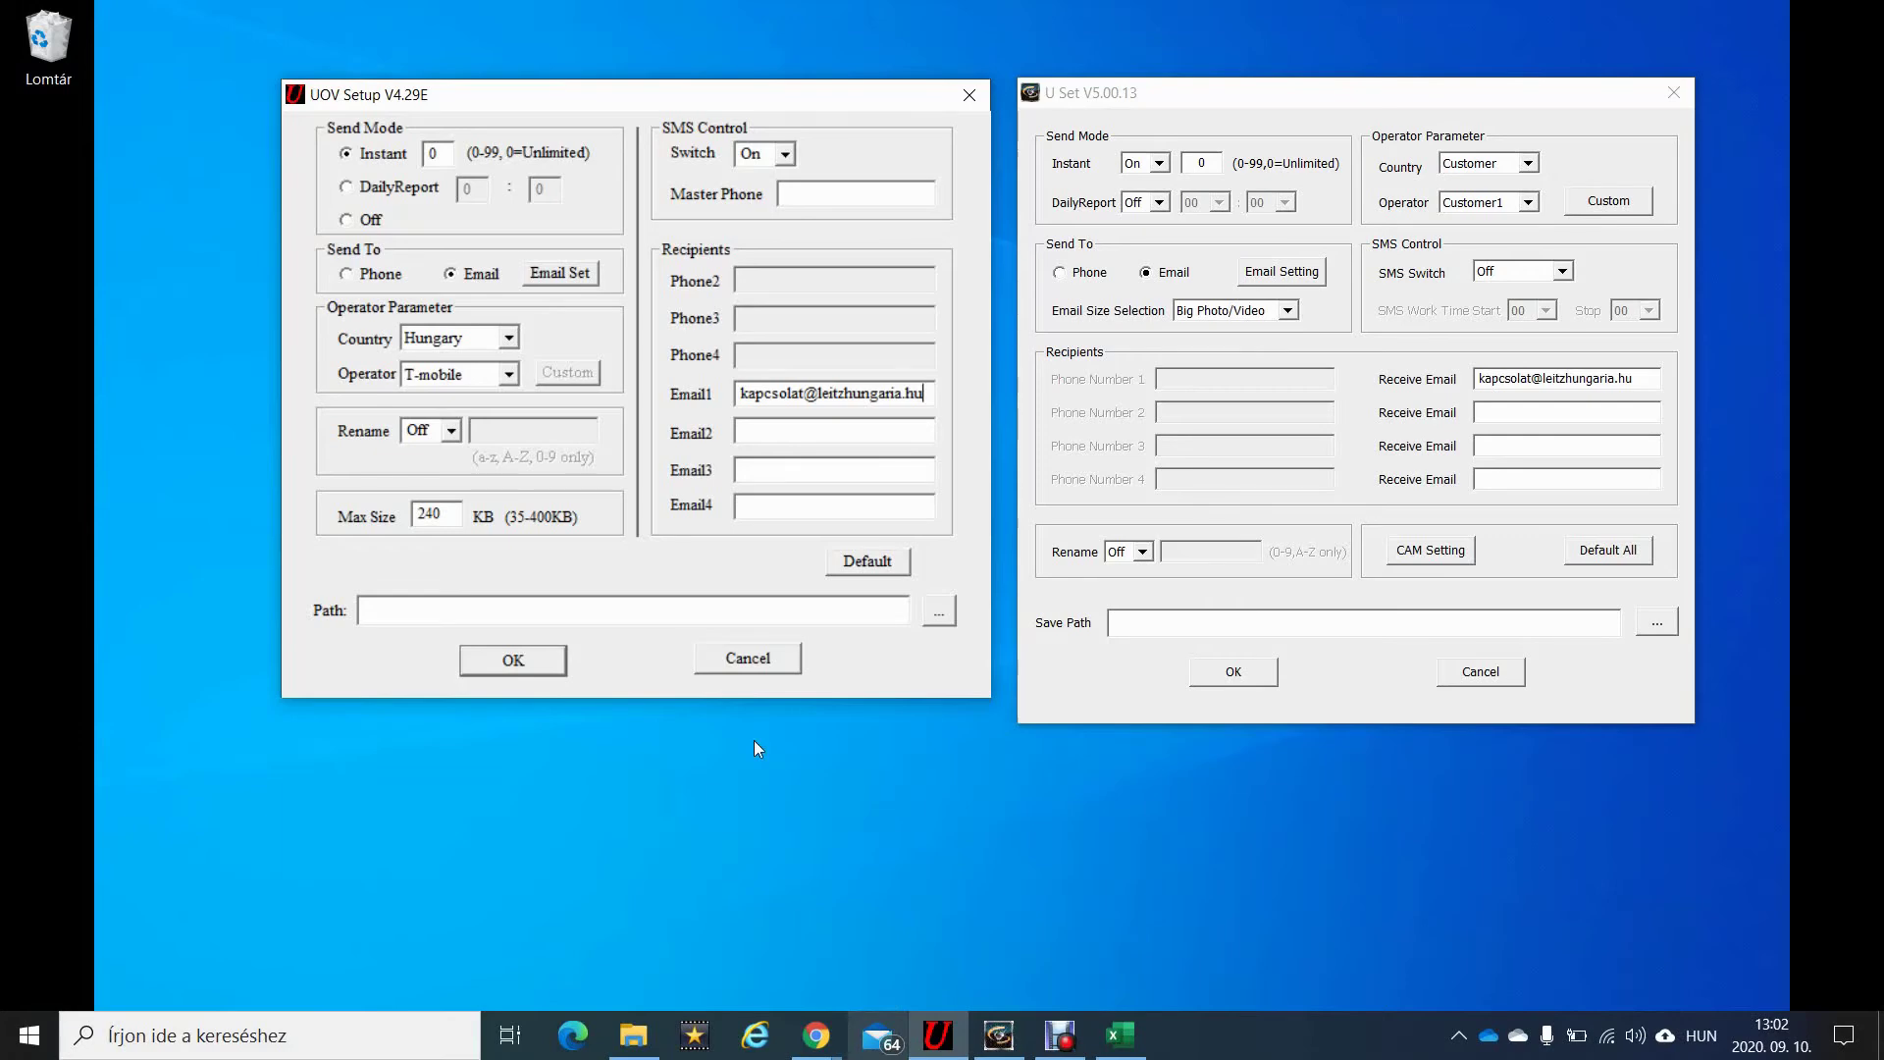
Step: Set UOV Setup's picture save Path to the SDHC (E:) card, E:\
left_click(940, 612)
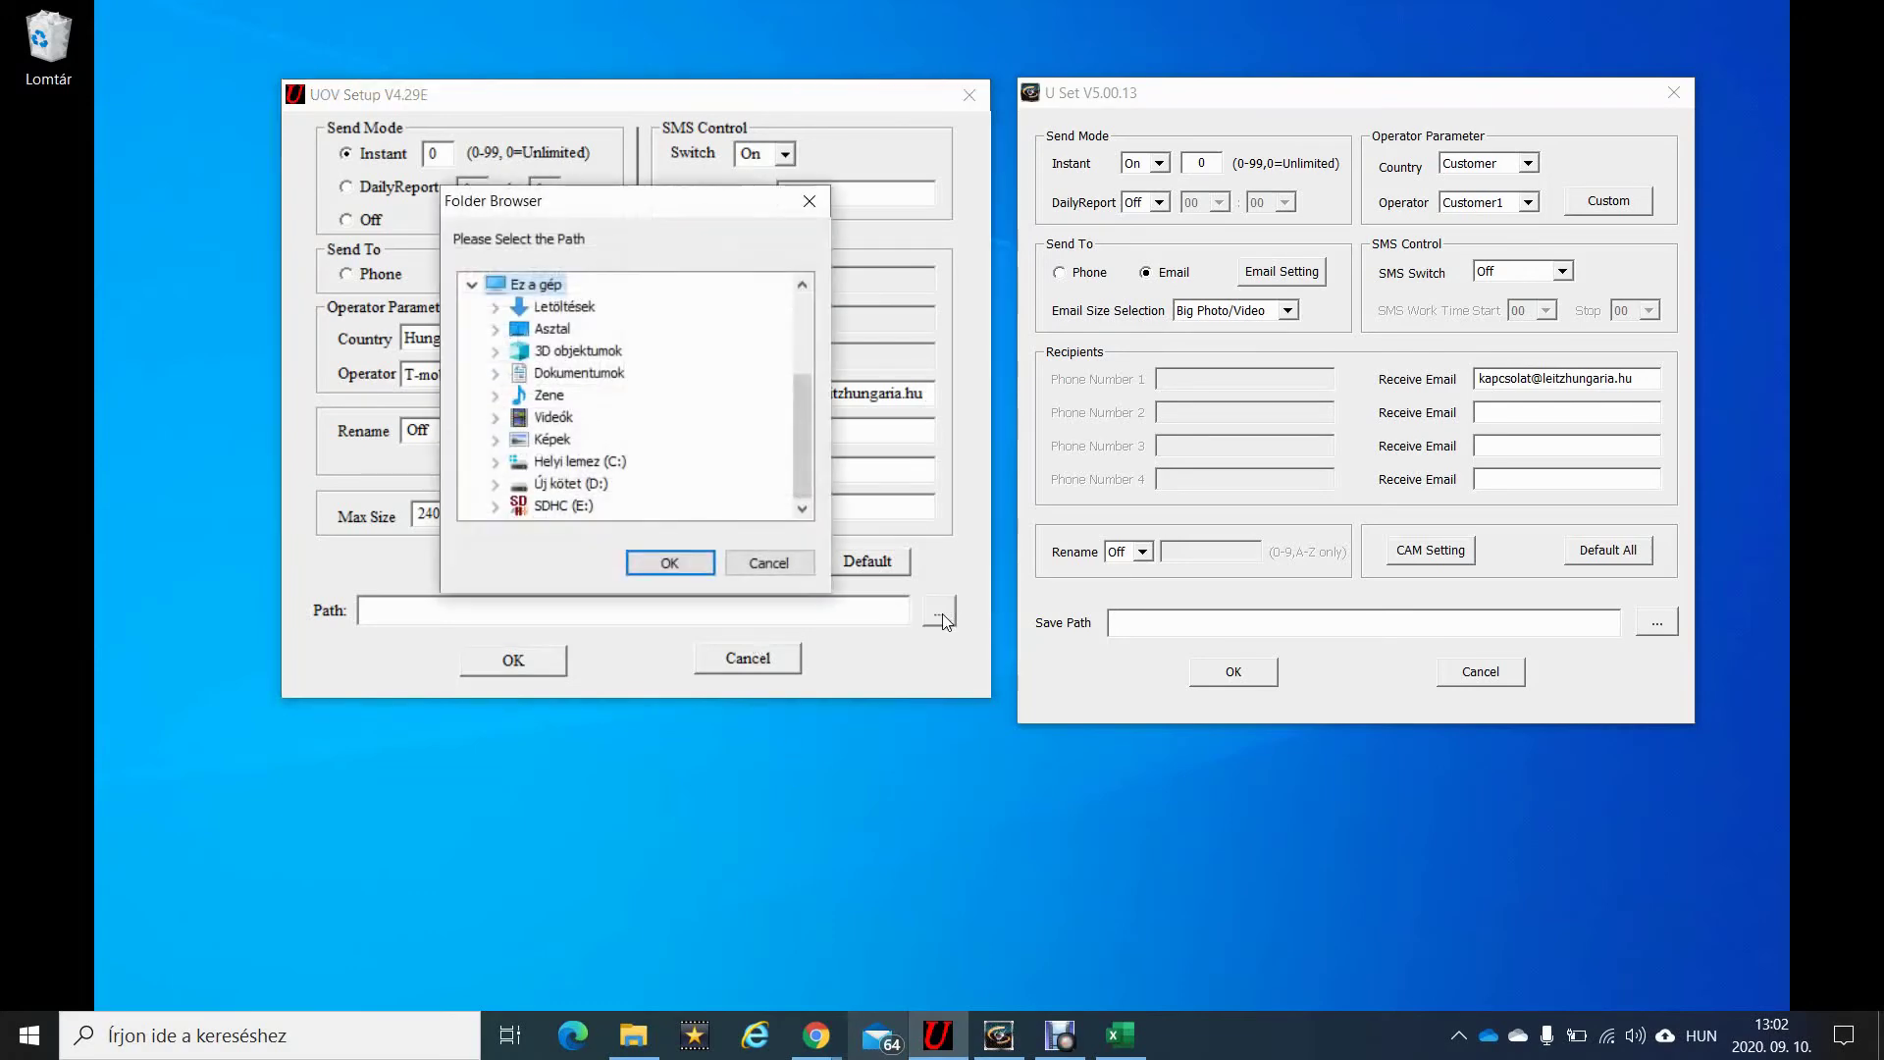
left_click(583, 506)
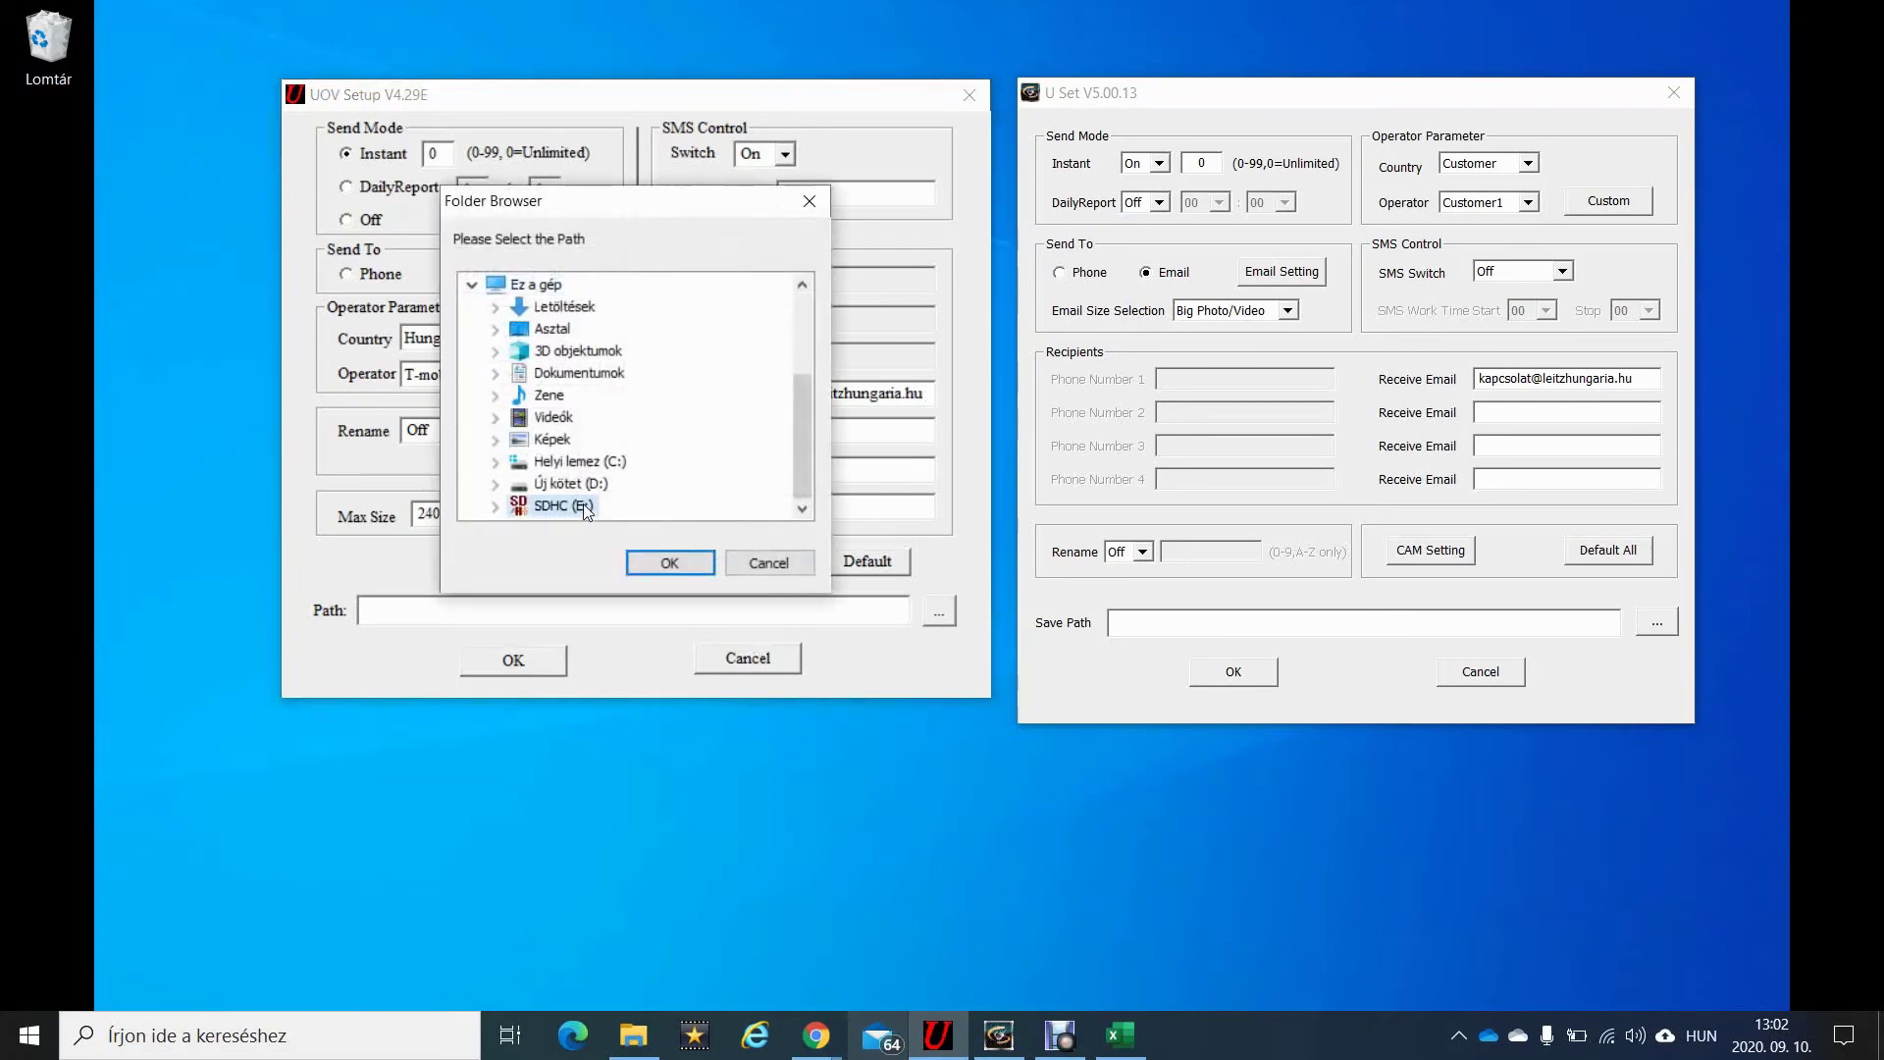
left_click(670, 565)
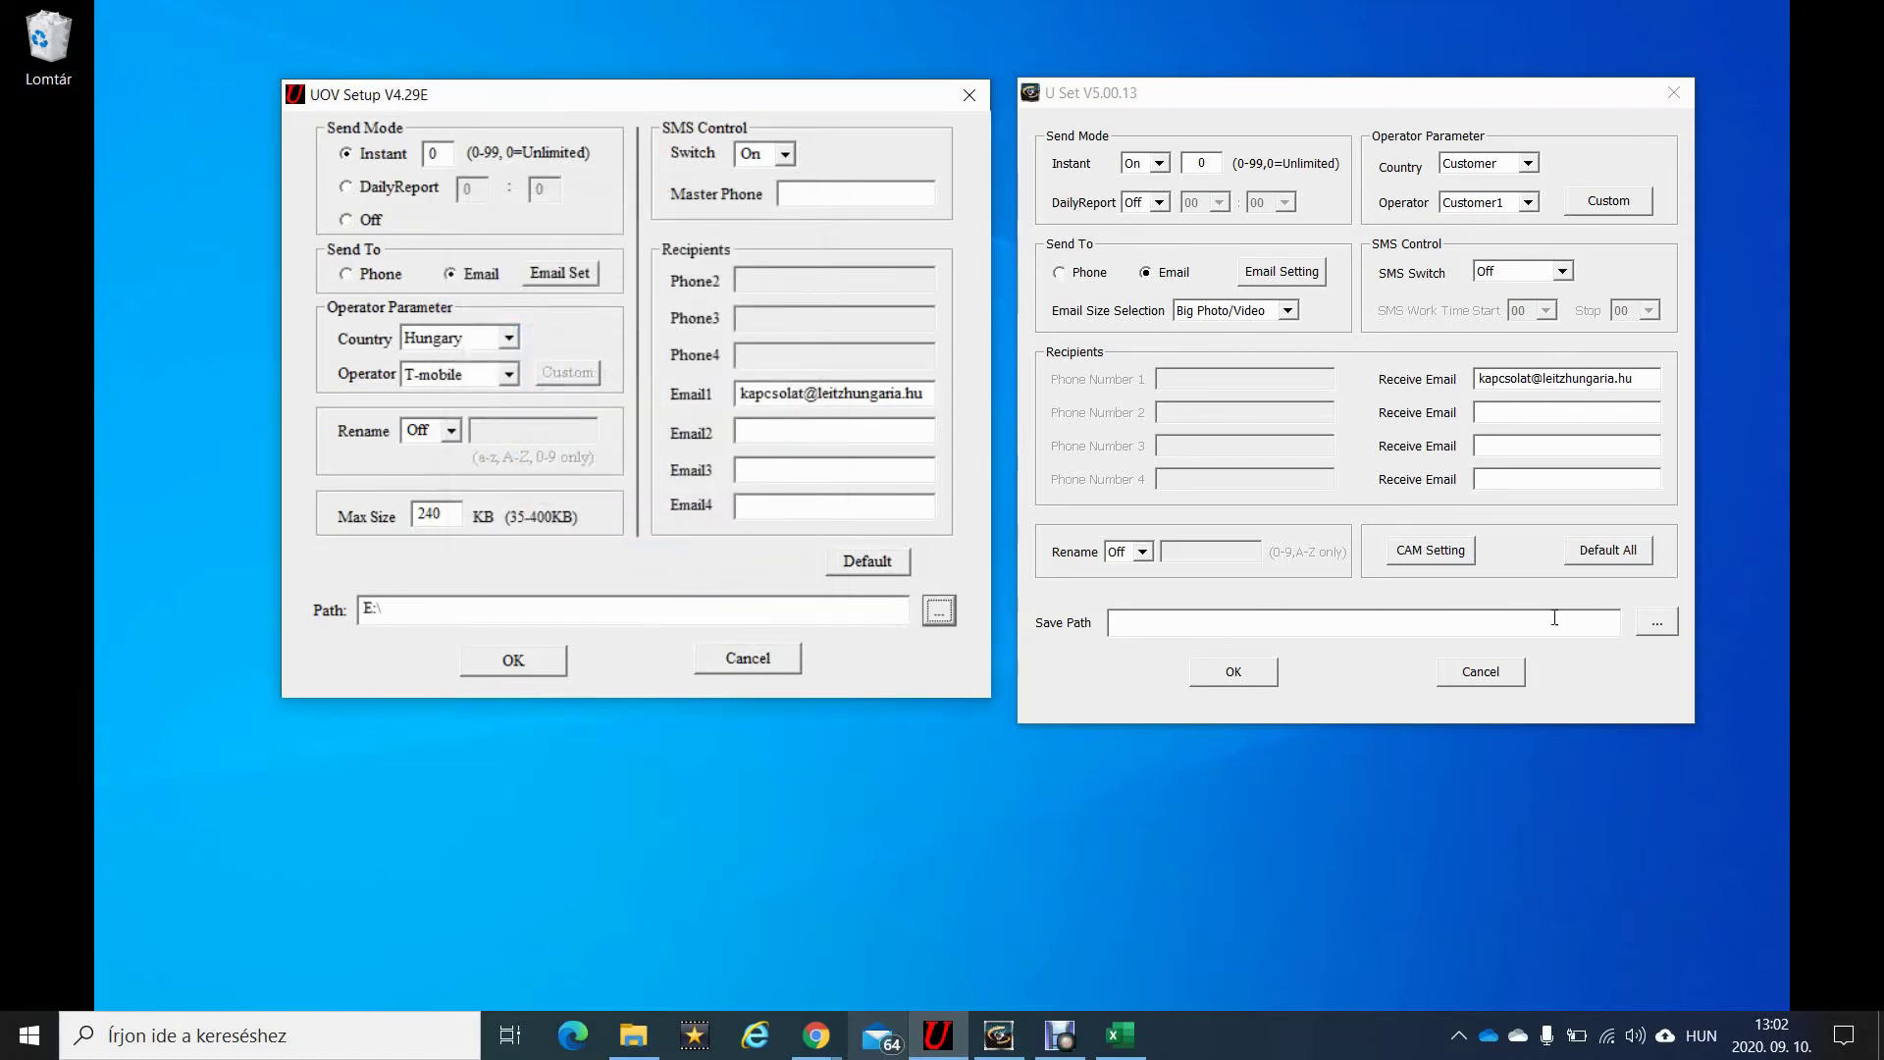
Step: Set U Set's Save Path to the SDHC (E:) card, E:\
left_click(1671, 626)
left_click(1308, 516)
left_click(1388, 567)
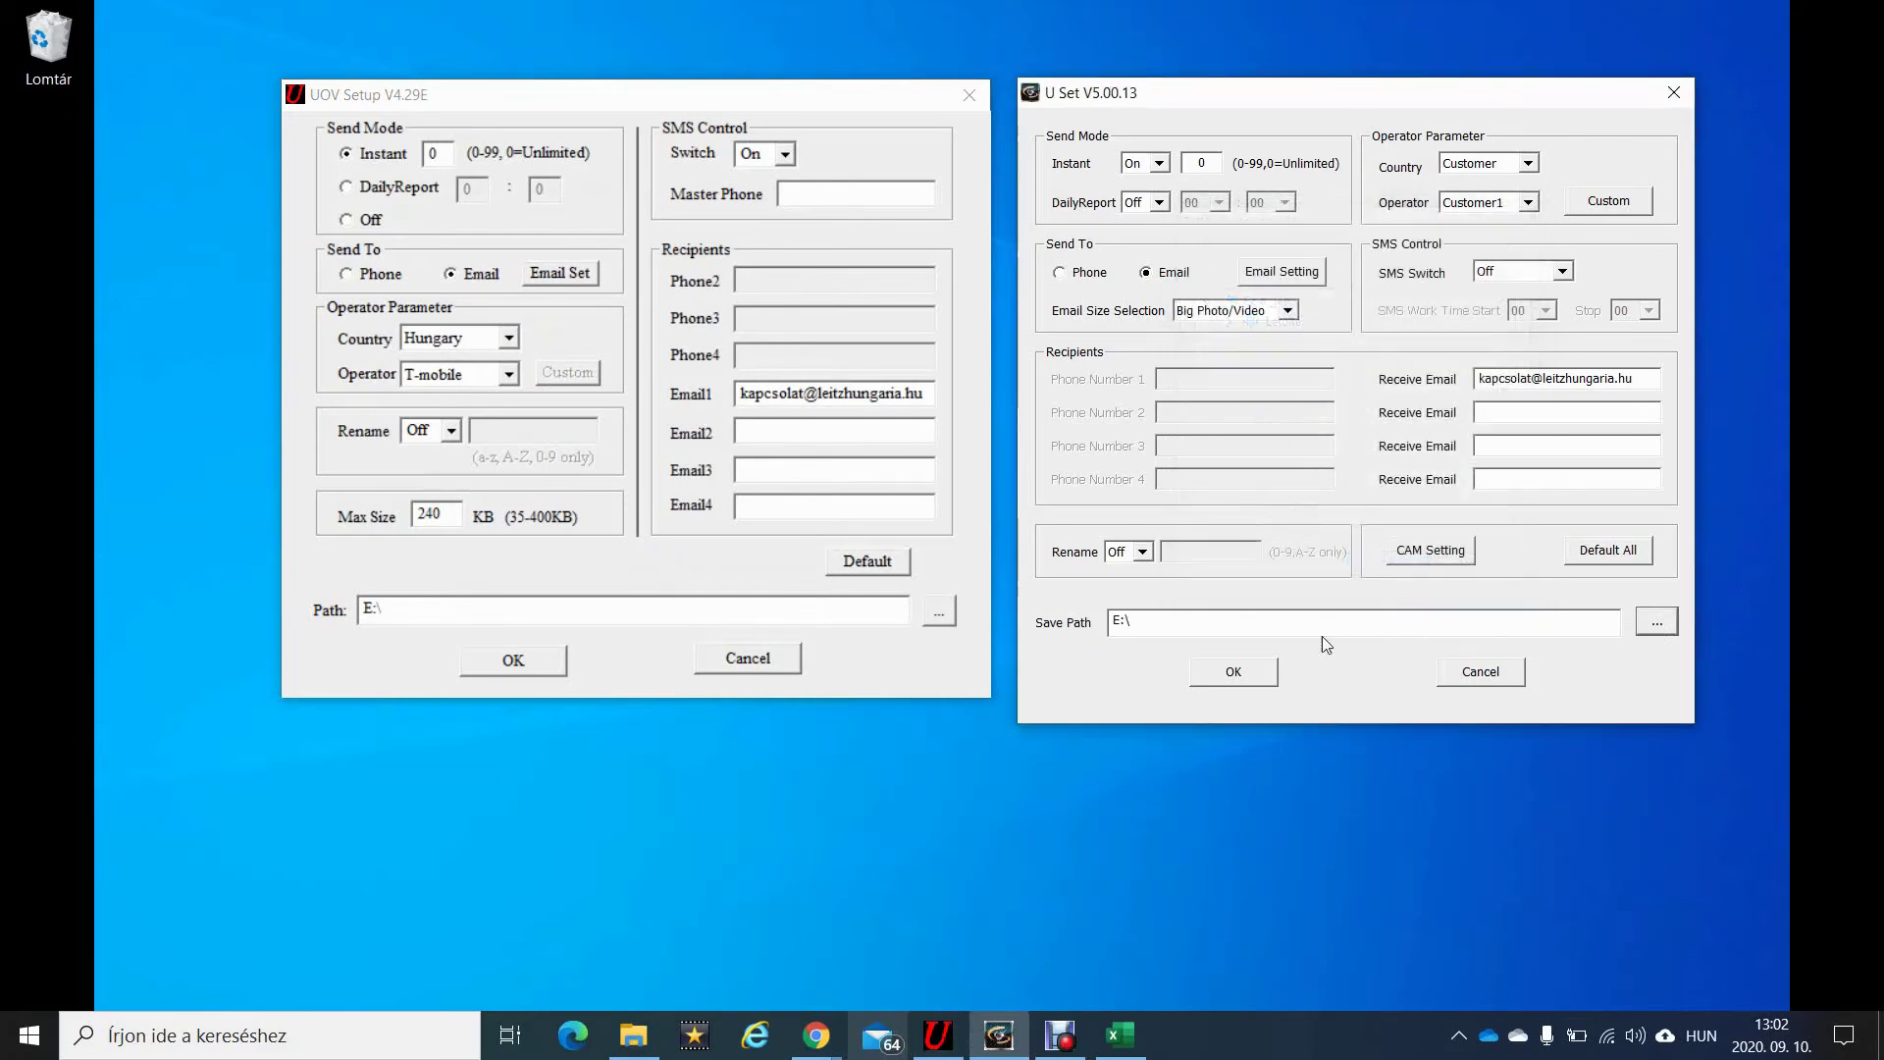
Step: Save the U Set settings with OK and open the SDHC (E:) card in File Explorer
left_click(1252, 677)
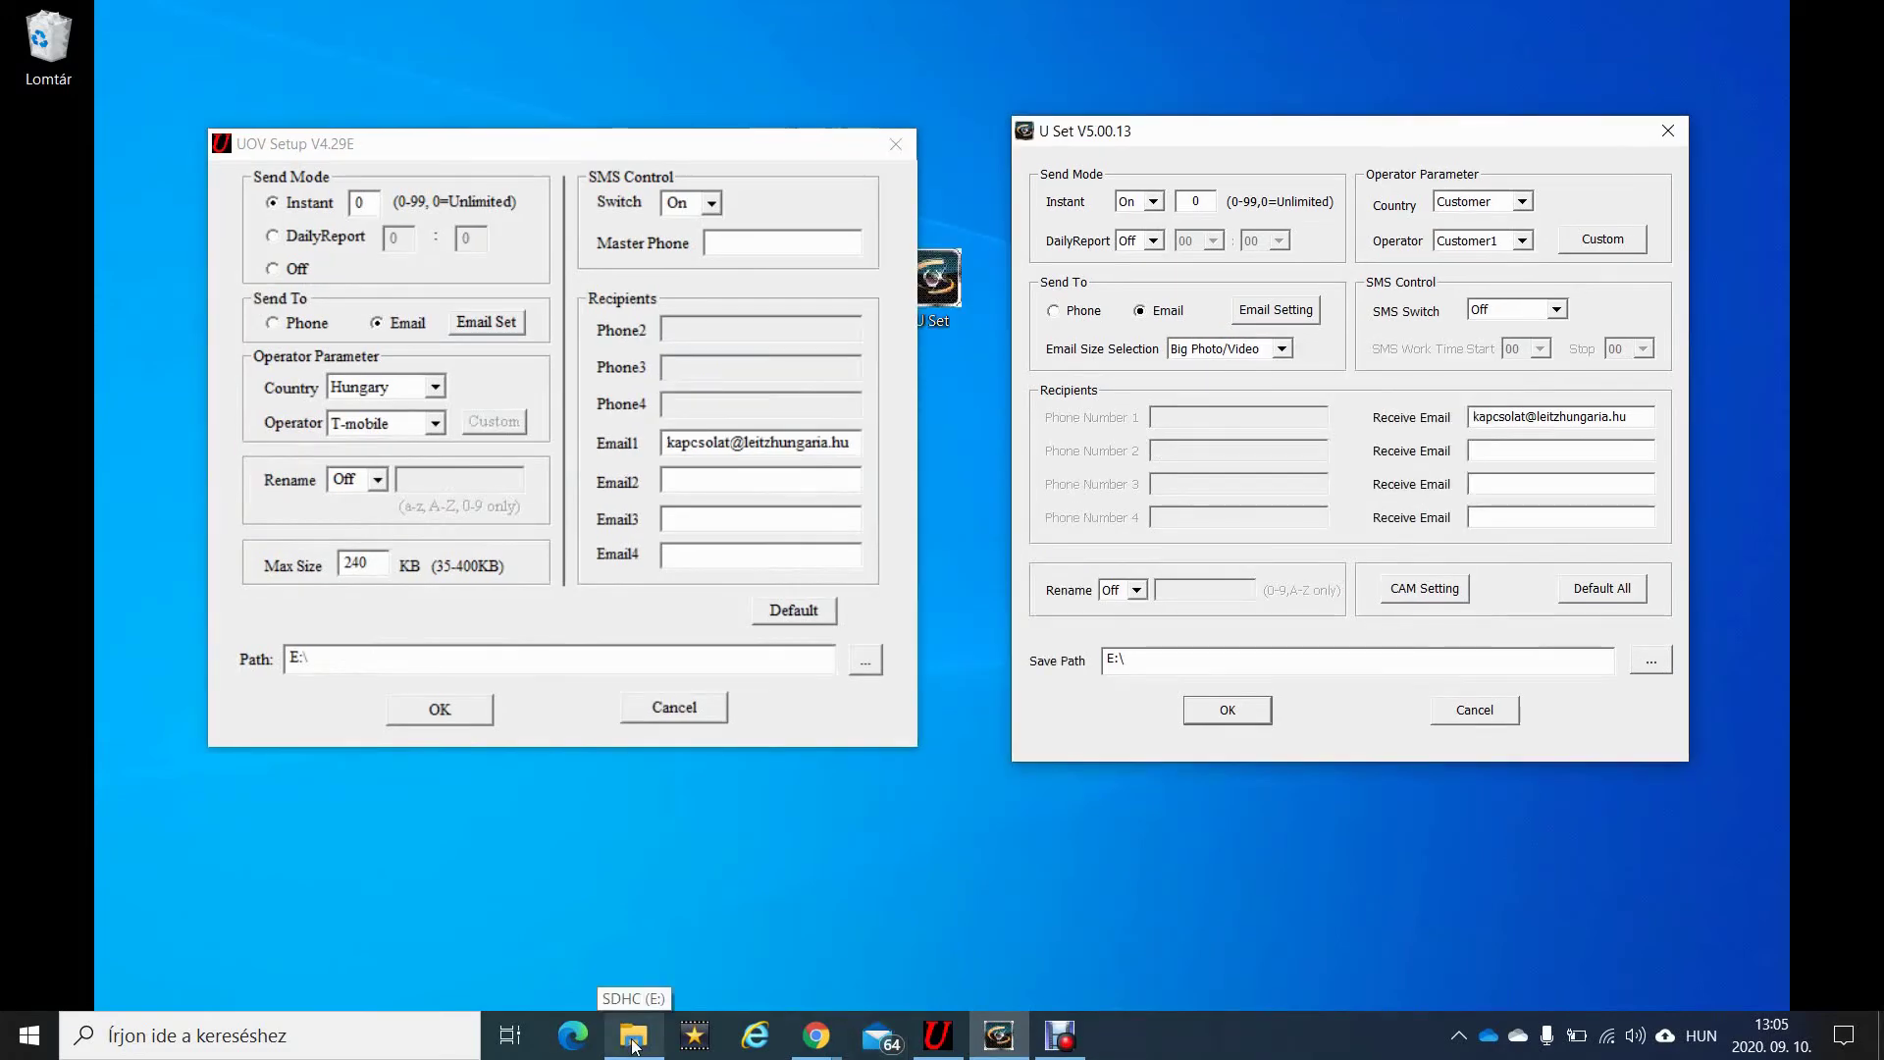
left_click(632, 1043)
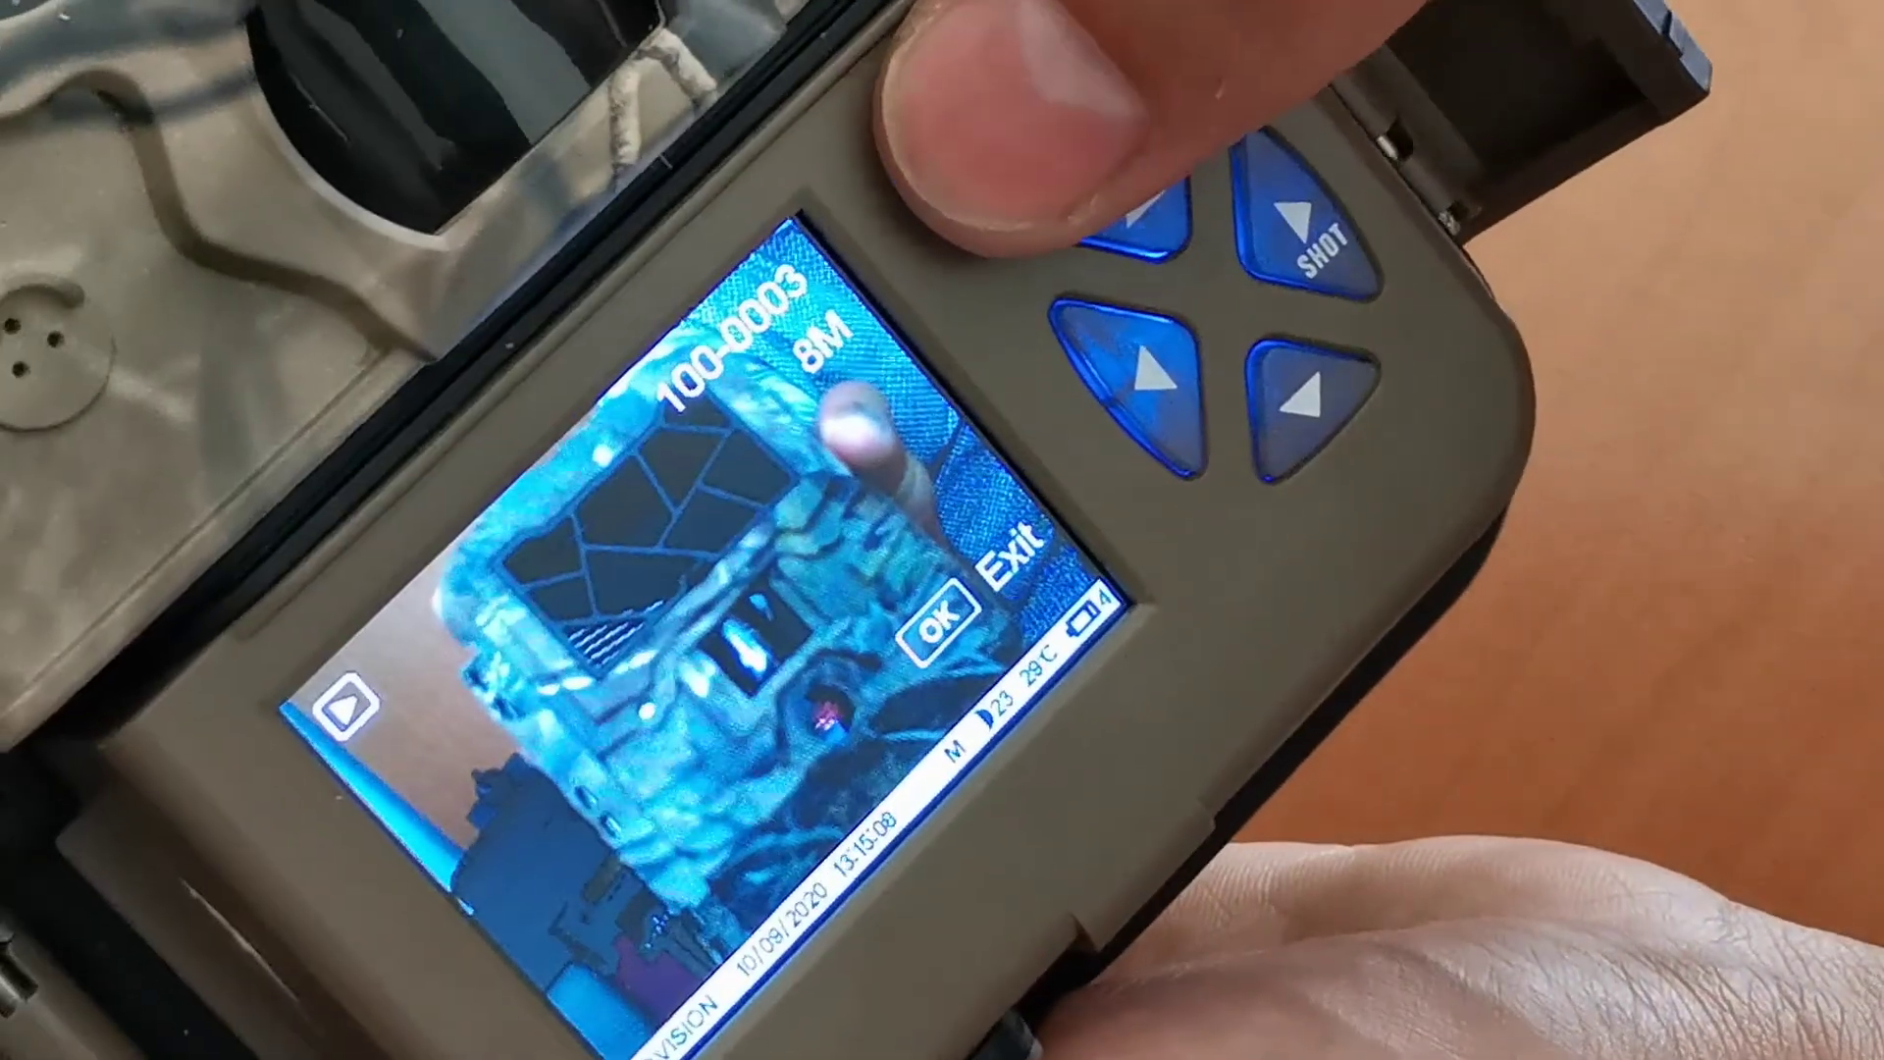
Step: Send photo 100-0003 from the camera's Lejátszás (playback) menu send option
left_click(957, 34)
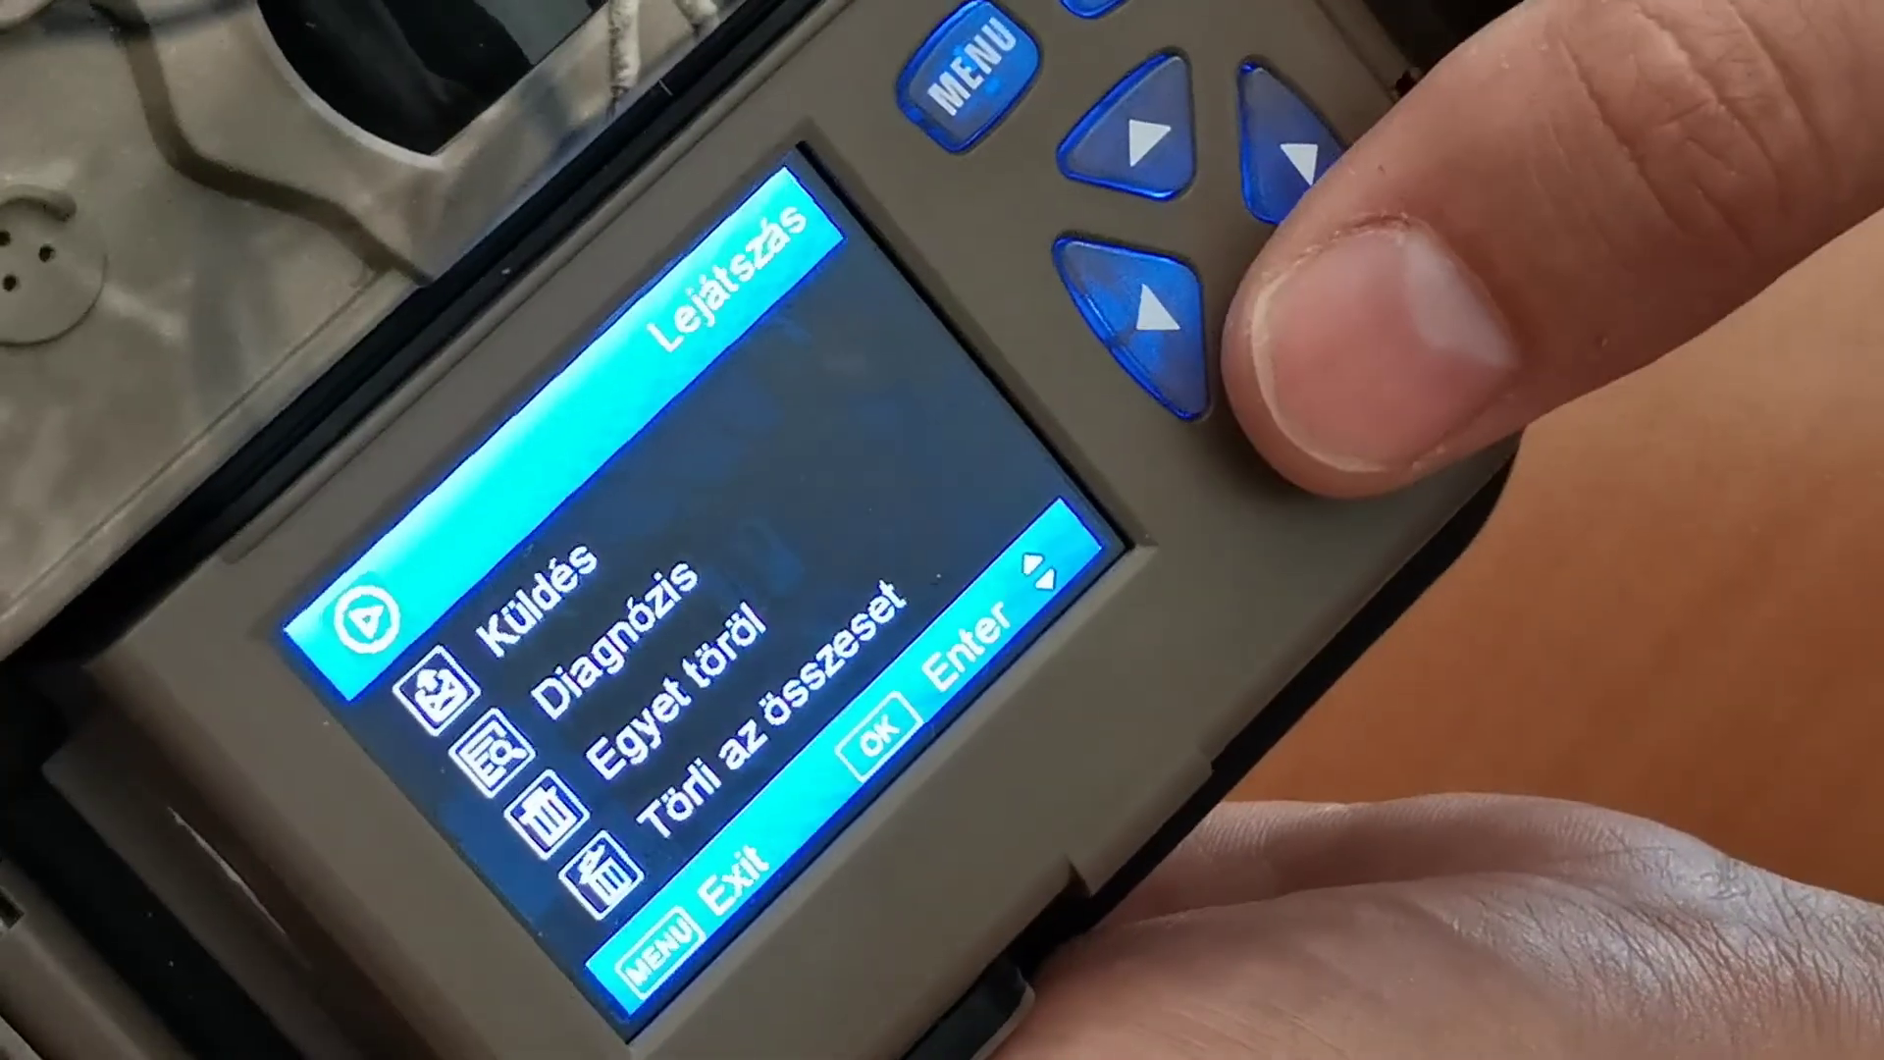
left_click(1310, 461)
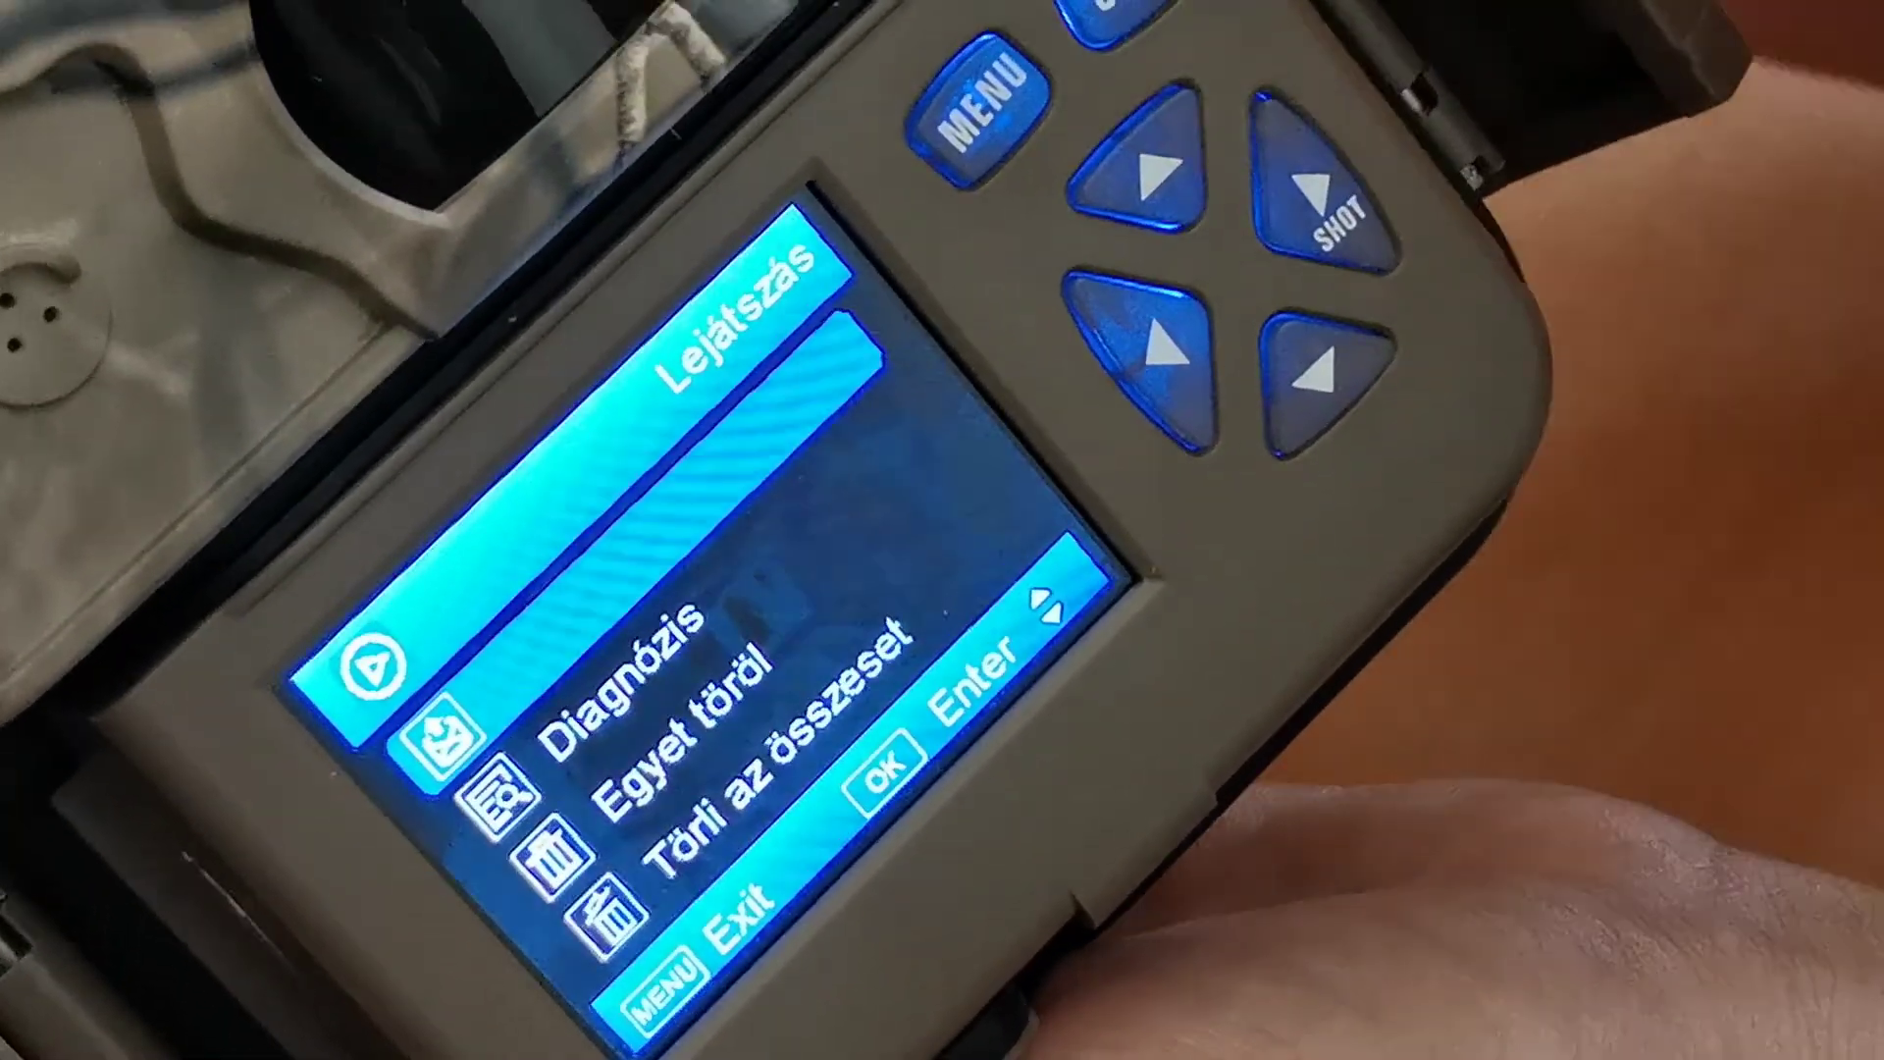
left_click(1099, 8)
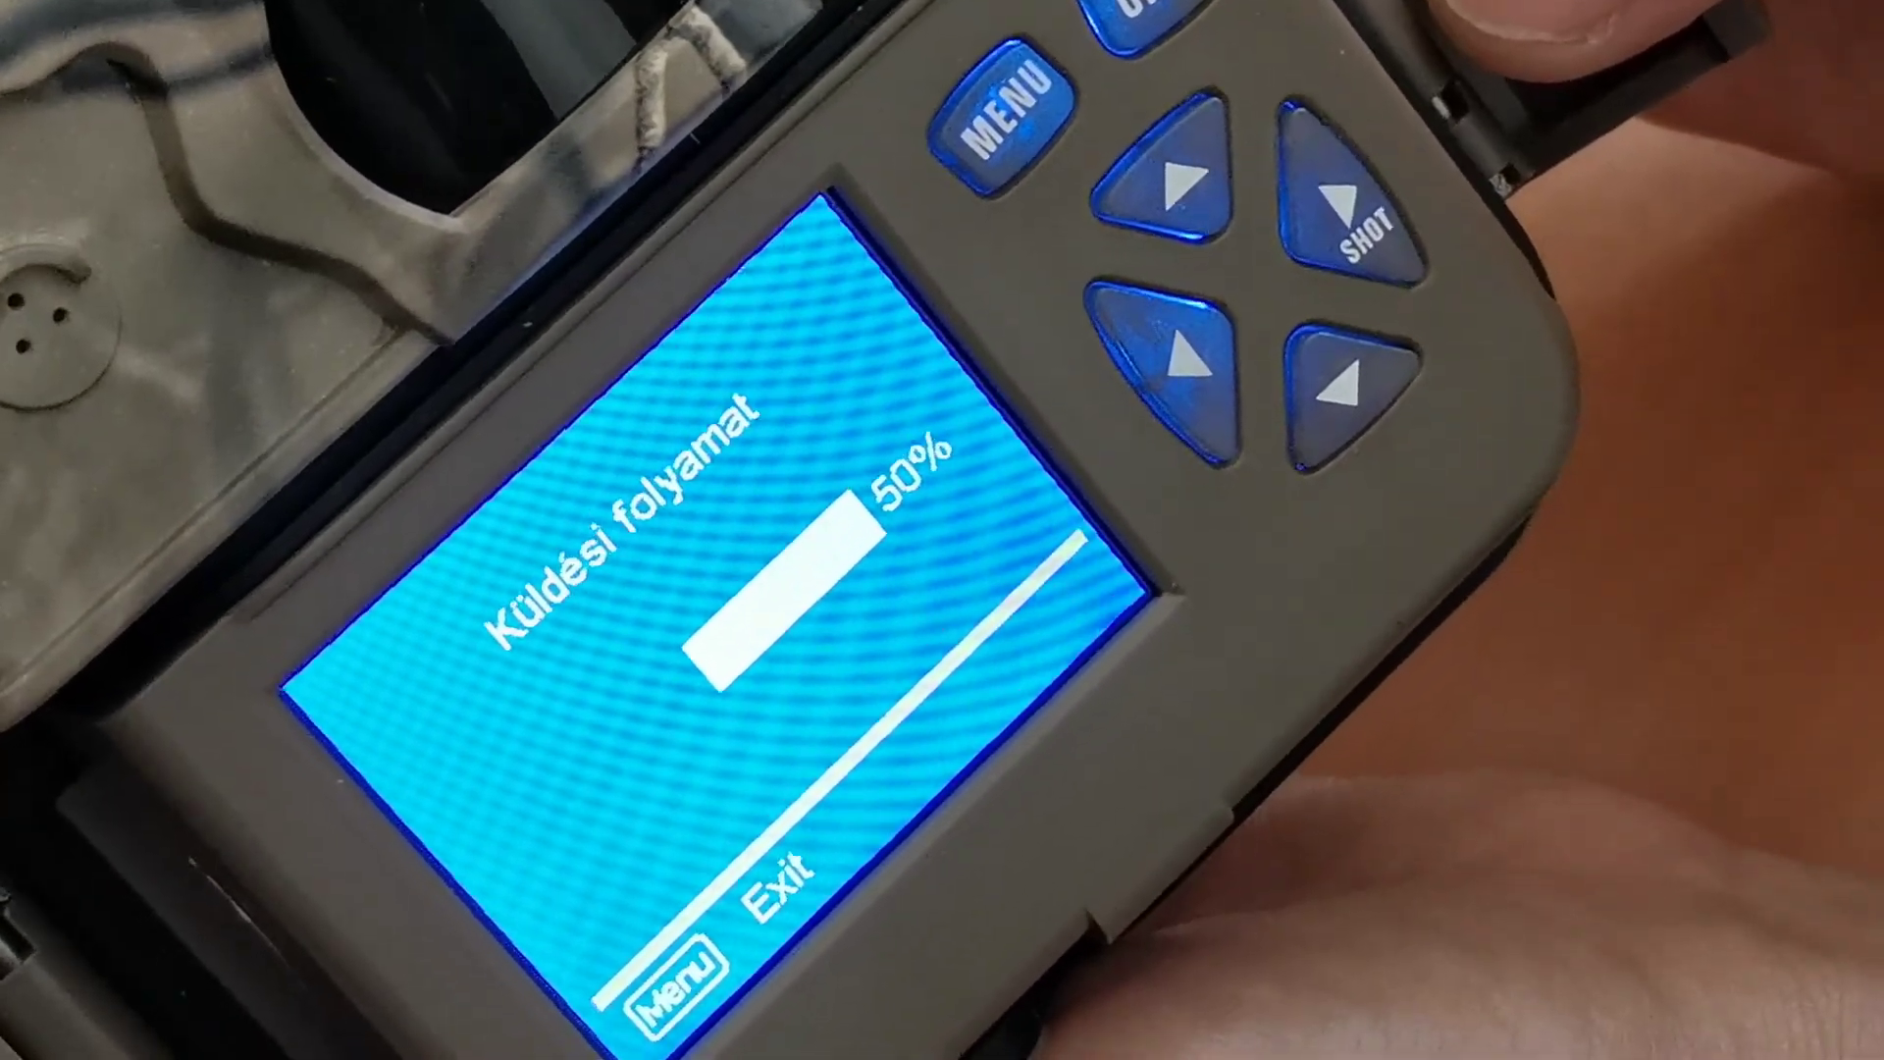